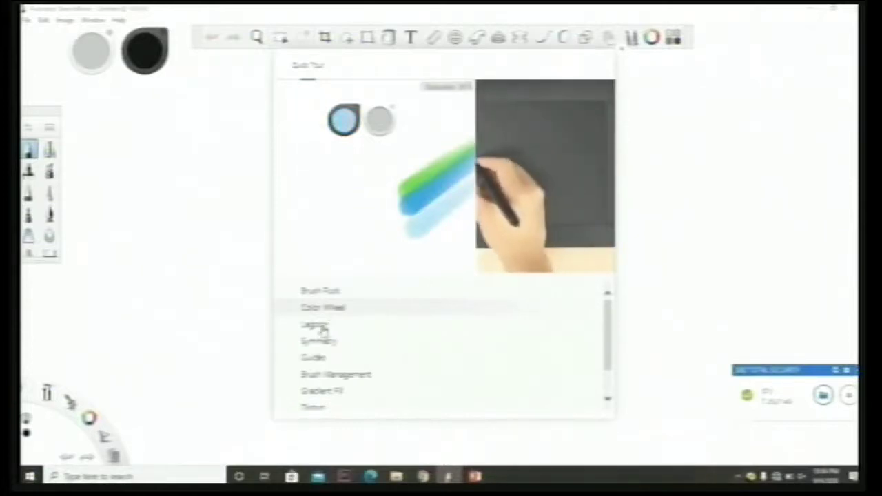
- Review the Quick Tour clips for Lagoon, Symmetry, Guides, Brush Management, Gradient Fill, Distort and FlipBook
left_click(321, 327)
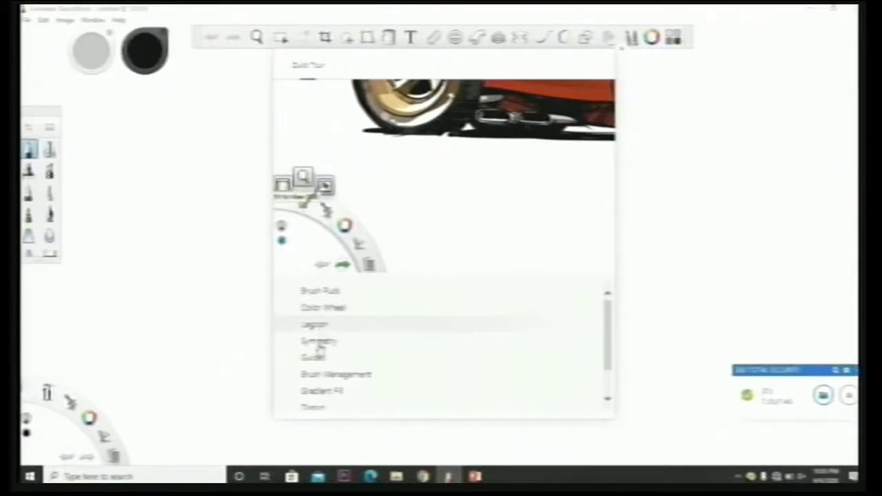
left_click(320, 342)
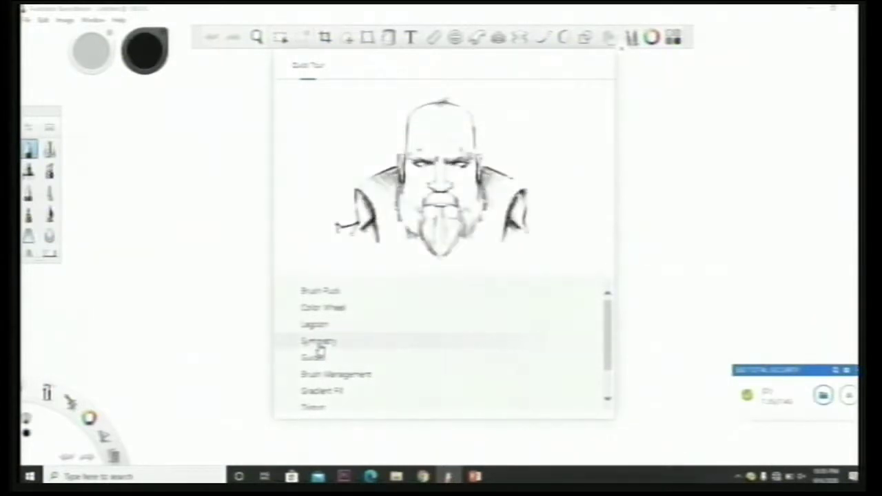
left_click(317, 357)
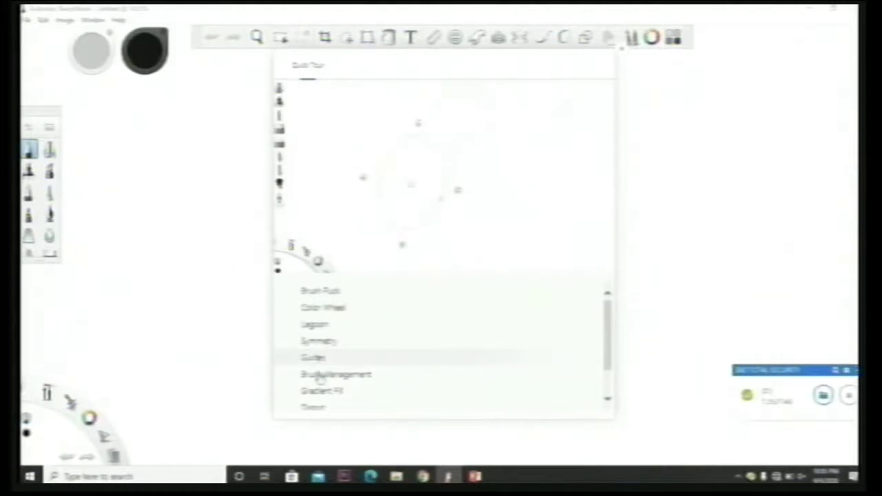
left_click(320, 376)
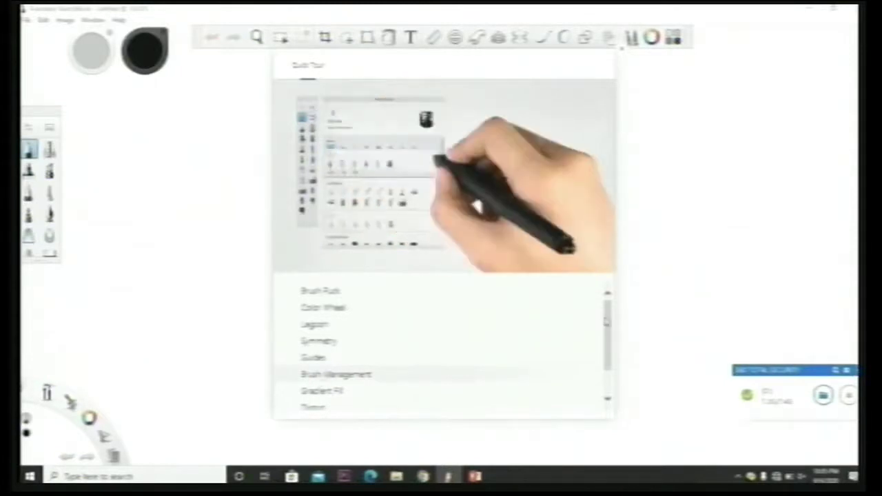
left_click_drag(606, 321, 608, 352)
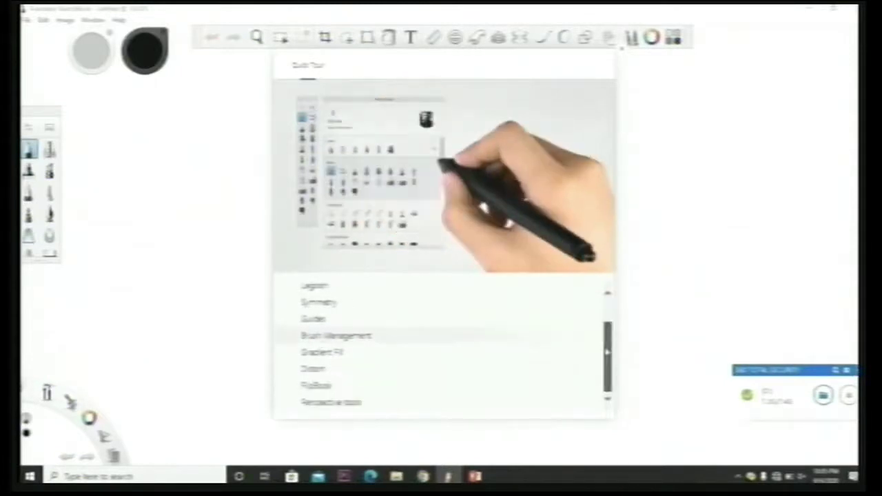
left_click(327, 353)
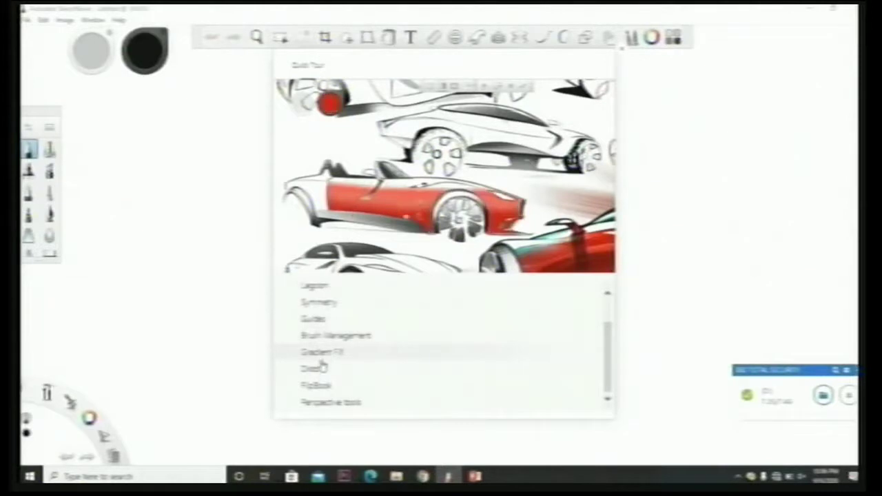
left_click(337, 368)
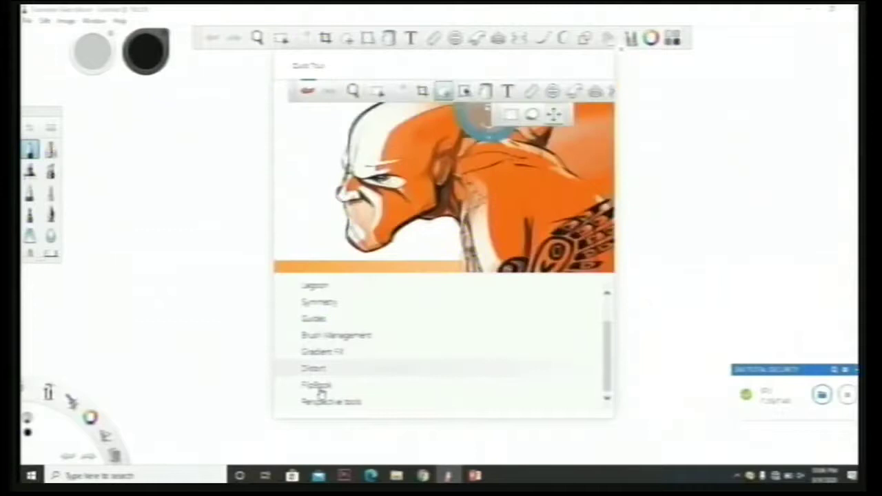
left_click(318, 386)
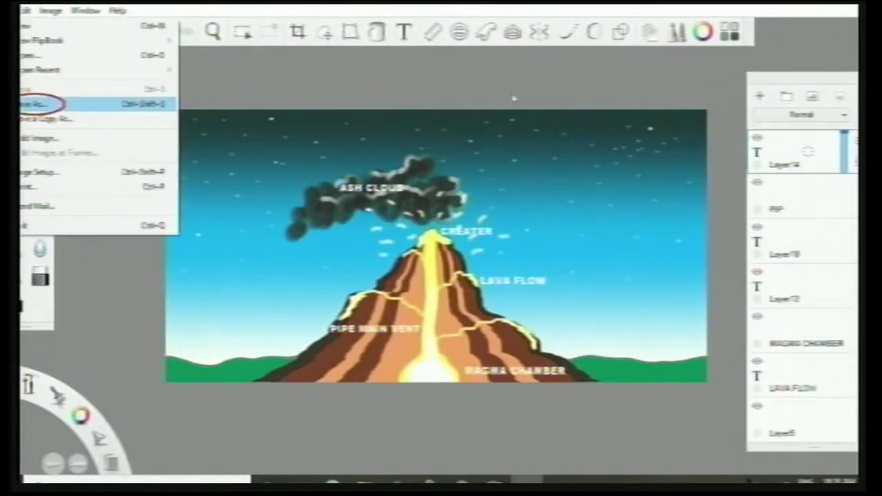
- Finish the PowerPoint slide show and go to the Windows desktop, refreshing it
left_click(168, 104)
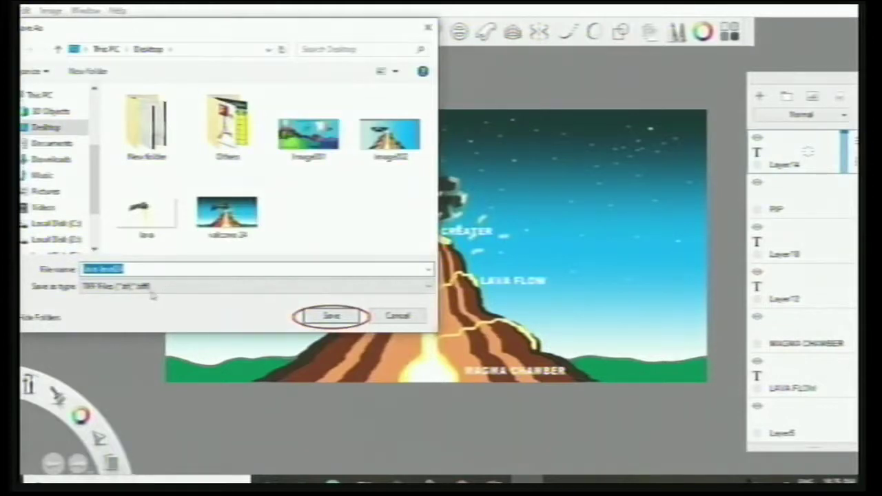
left_click(338, 268)
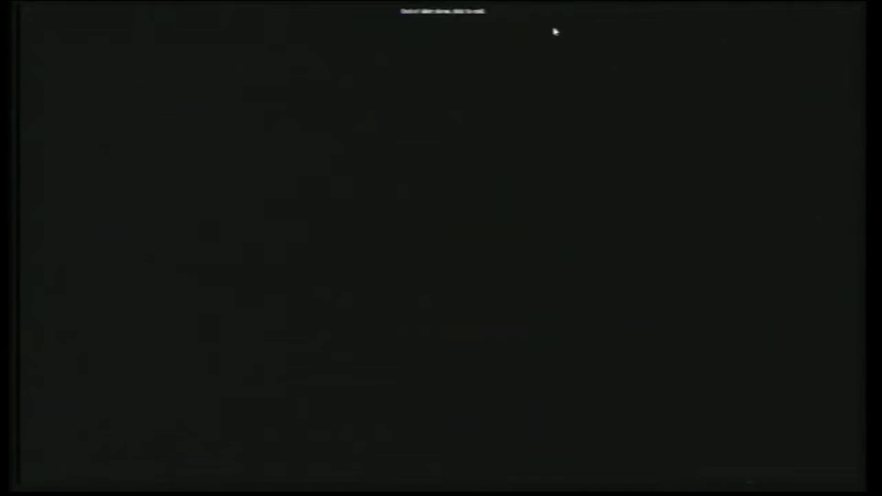
left_click(716, 24)
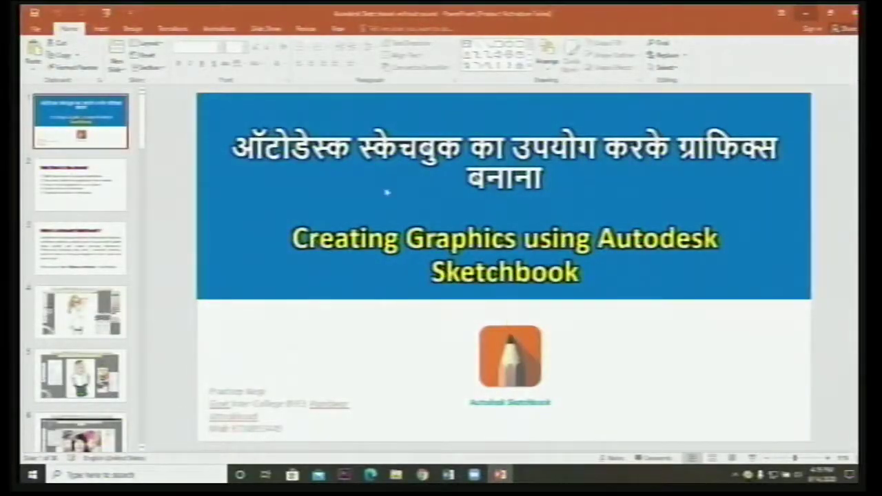
key("super+d")
right_click(386, 191)
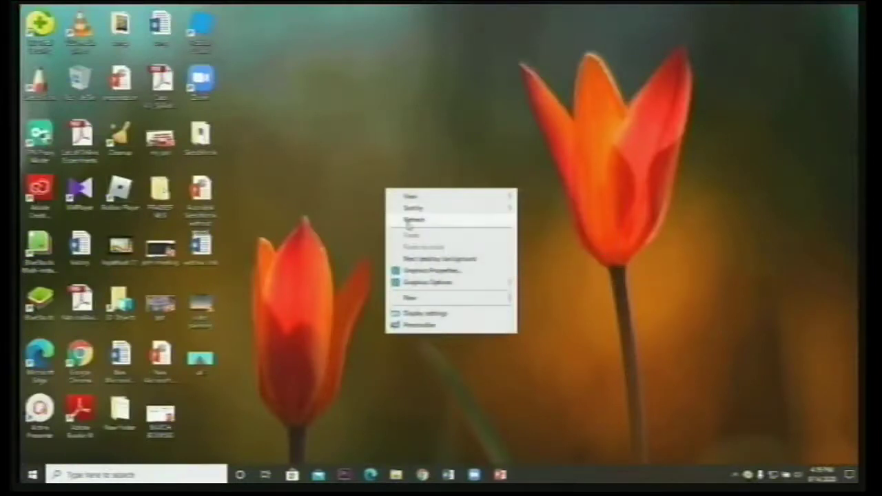
left_click(414, 220)
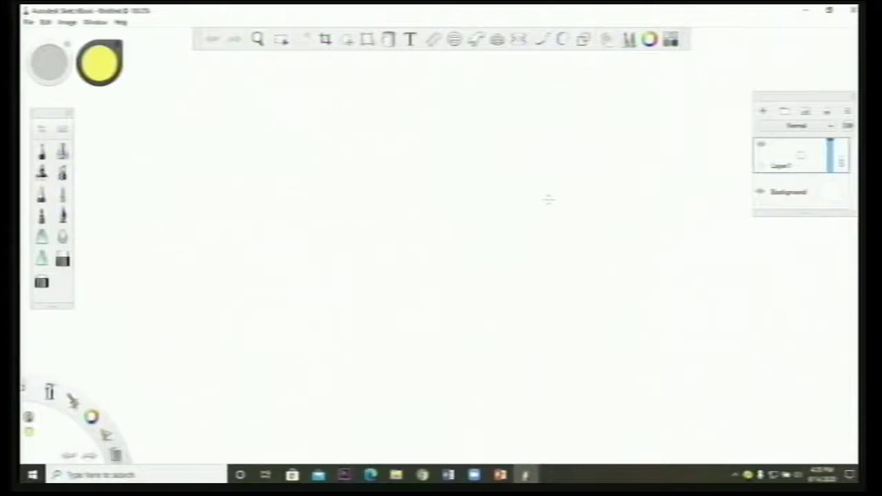
- Resize the canvas to a width of 1000 pixels and reduce its height in the Canvas Size settings
left_click(69, 23)
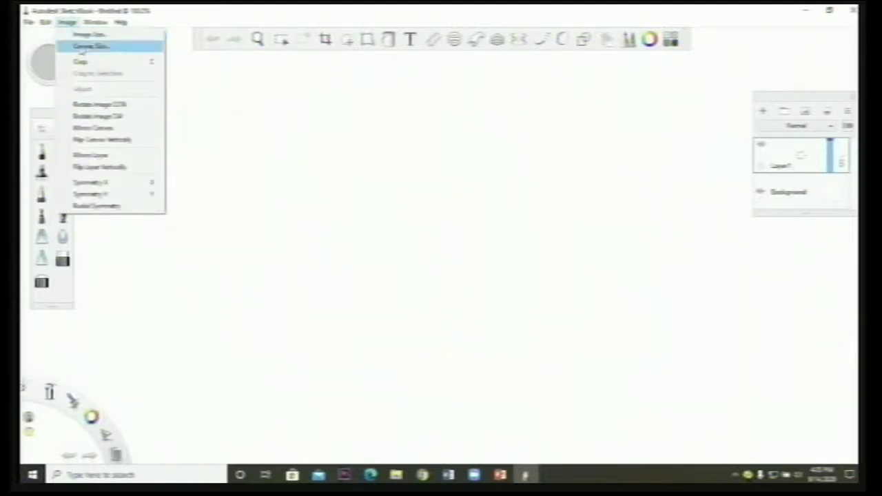
left_click(83, 52)
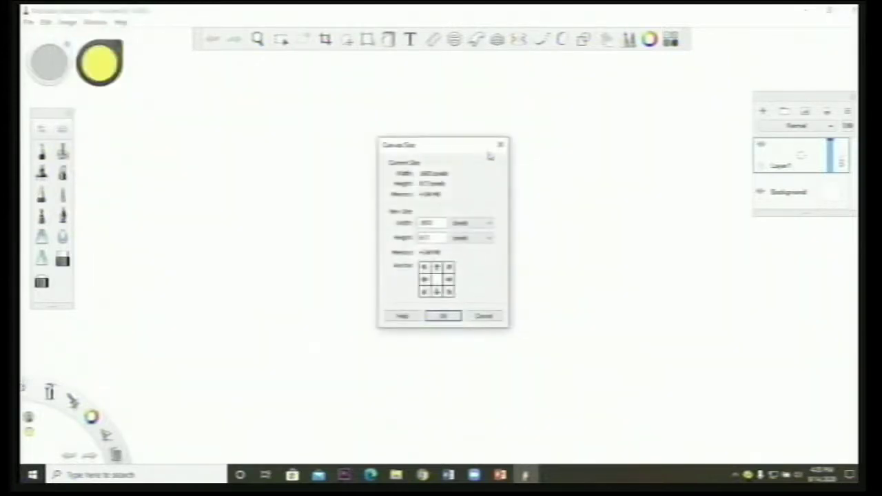
left_click(436, 223)
left_click_drag(437, 224, 421, 223)
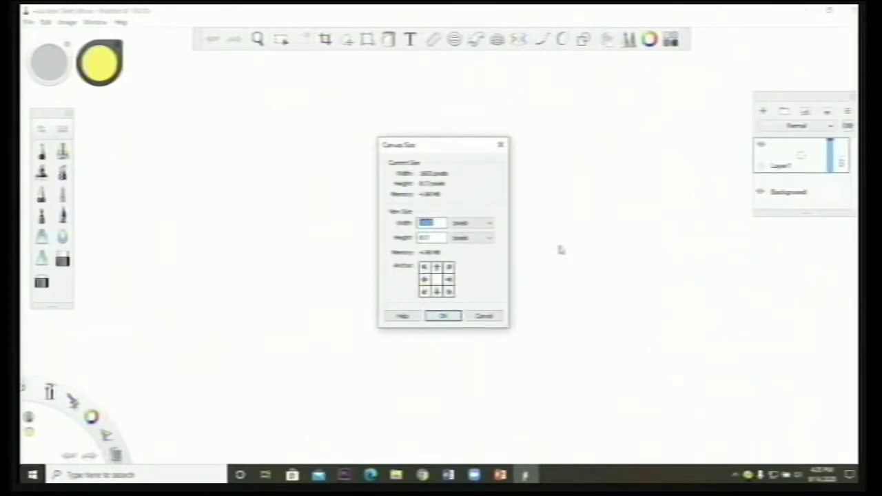
type("1000")
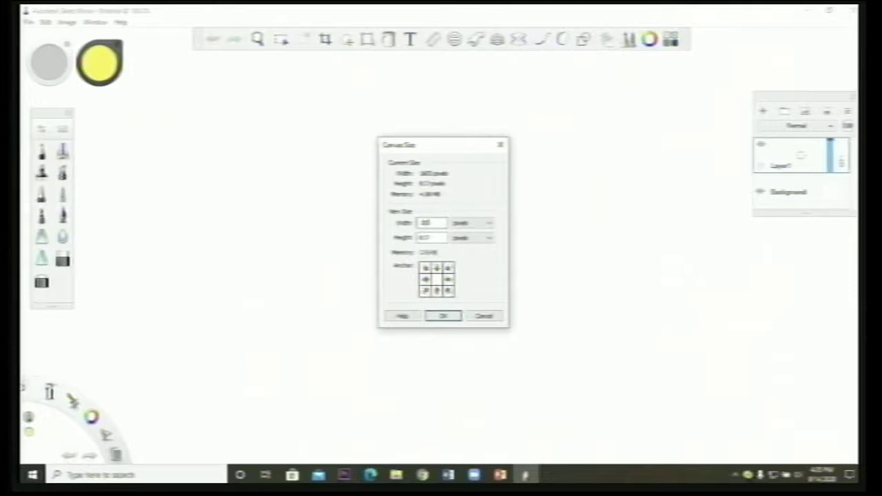
left_click_drag(437, 237, 427, 238)
double_click(426, 238)
type("1000")
left_click(445, 317)
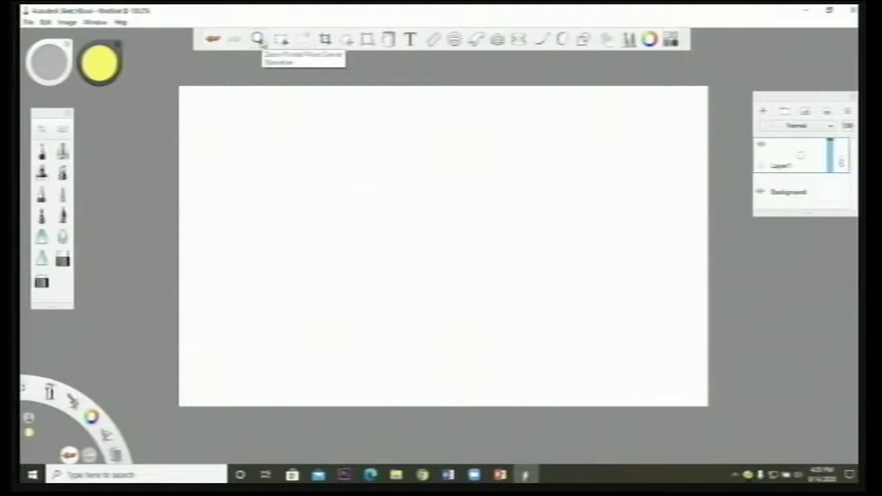
- Draw a yellow rectangle outline slightly left of the canvas centre using the rectangle drawing style
left_click(257, 40)
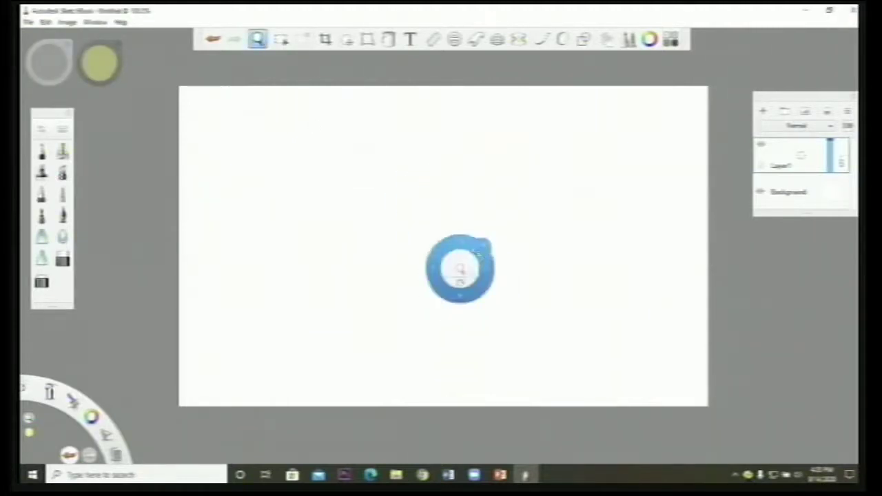
left_click_drag(460, 270, 431, 235)
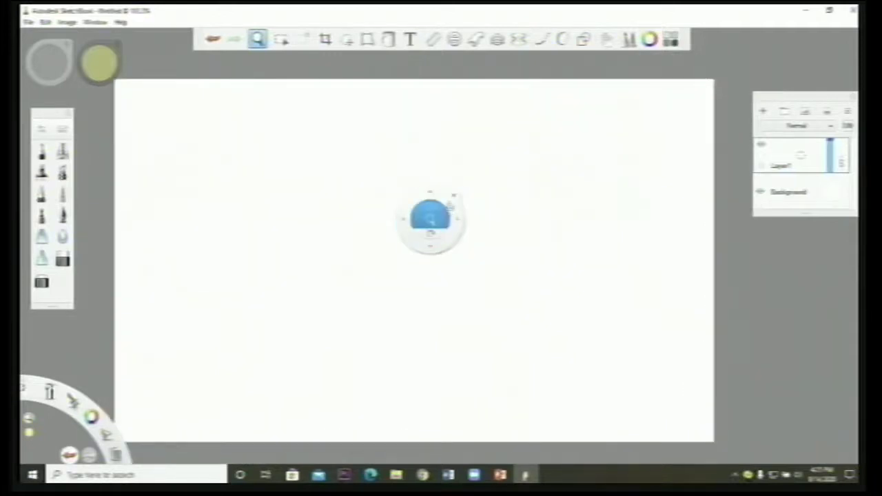
left_click(454, 195)
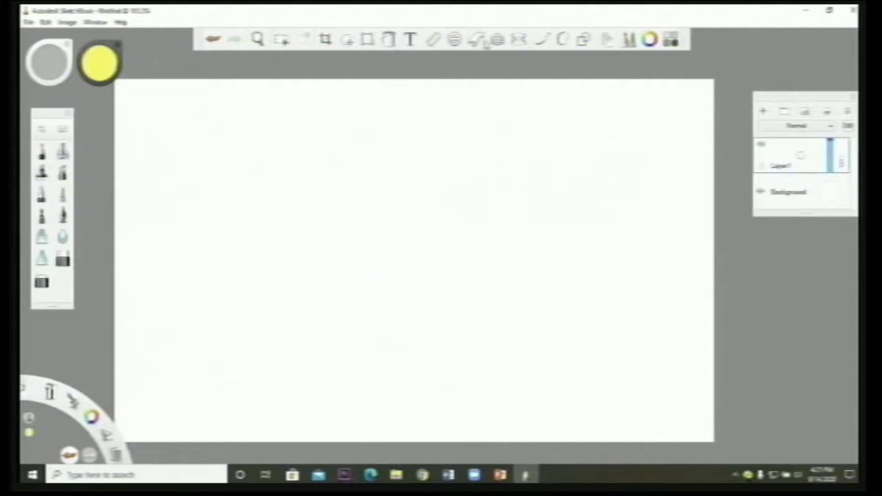
left_click(582, 40)
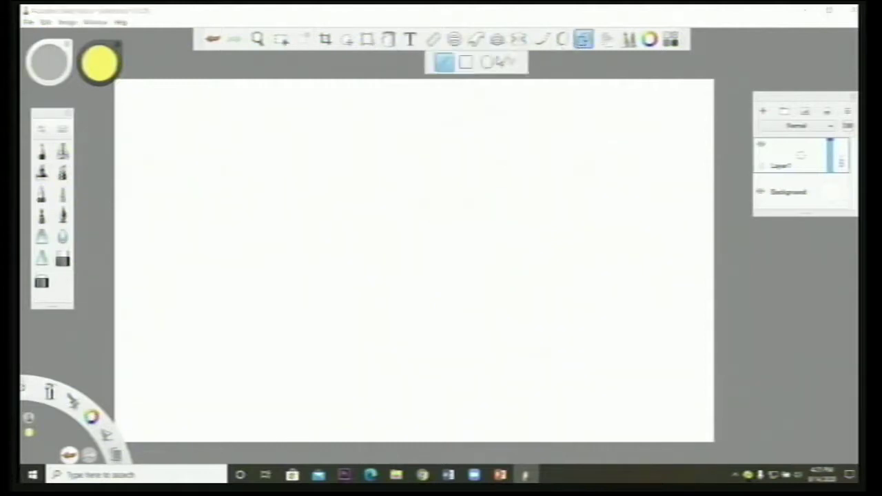
left_click(465, 63)
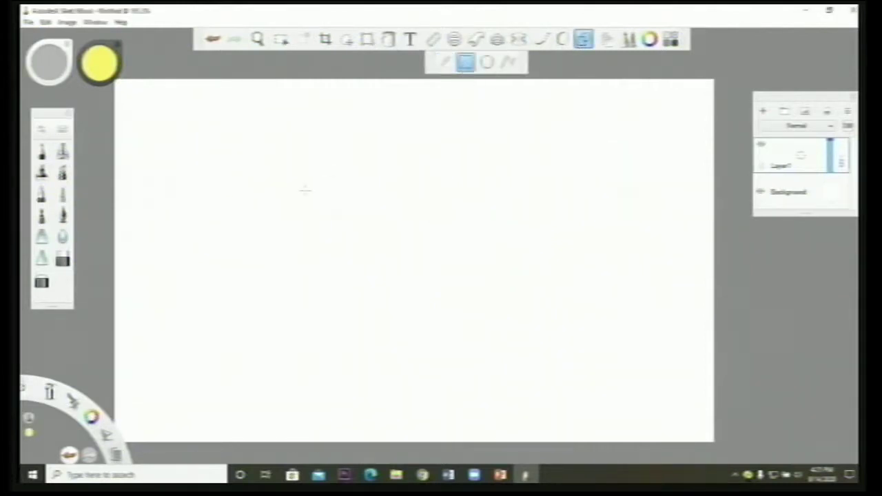
left_click_drag(265, 163, 468, 301)
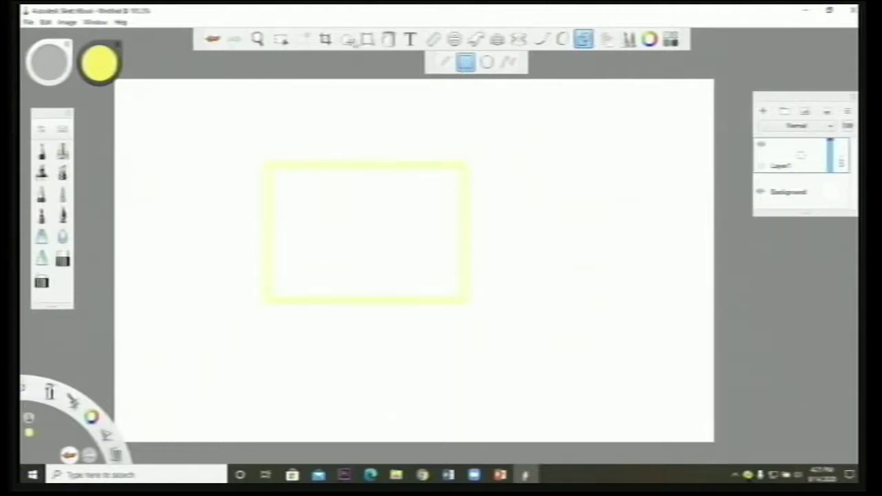
- Change the colour to black and flood-fill the inside of the yellow rectangle with it
left_click(390, 40)
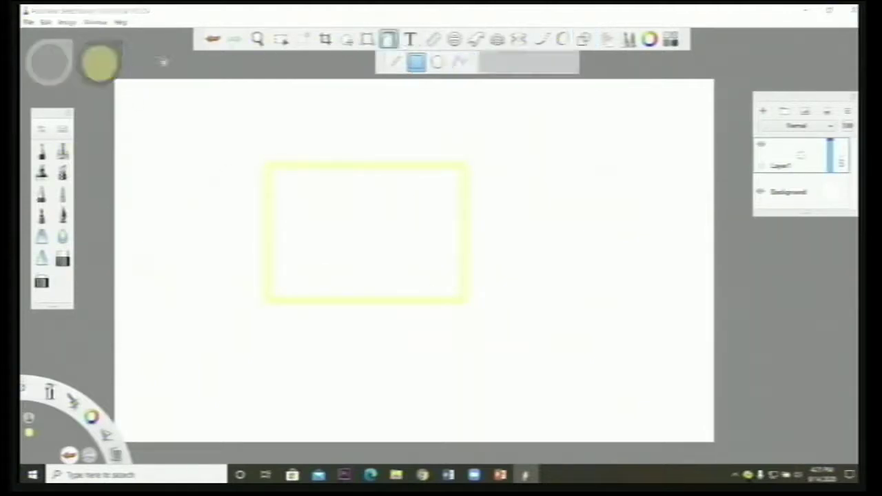
left_click(99, 72)
left_click(97, 87)
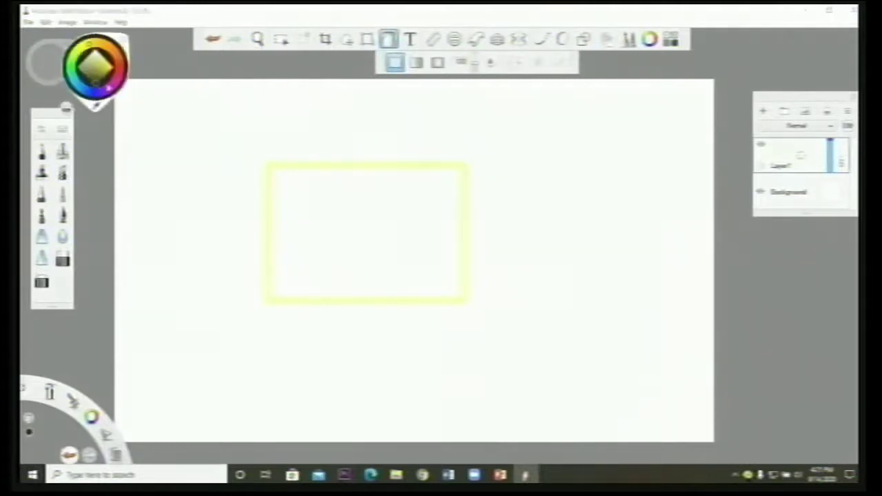
left_click(324, 208)
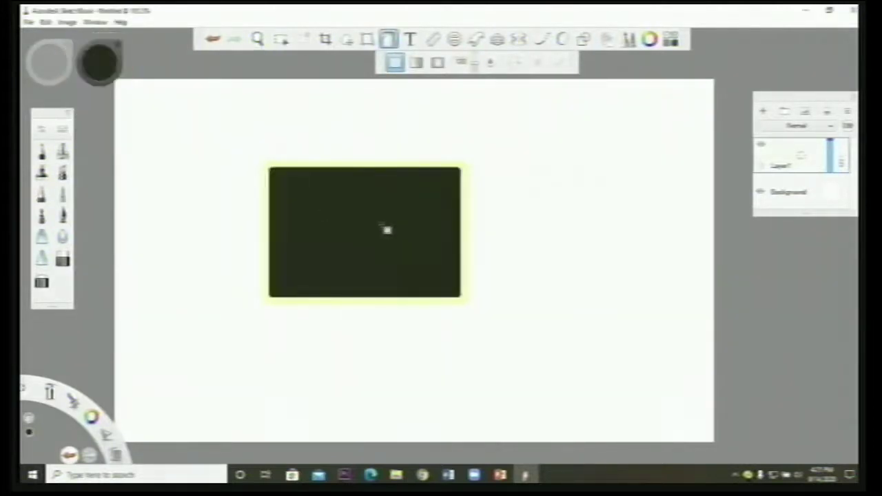
- Delete the filled rectangle using a rectangular selection around it, and clear the selection
left_click(281, 40)
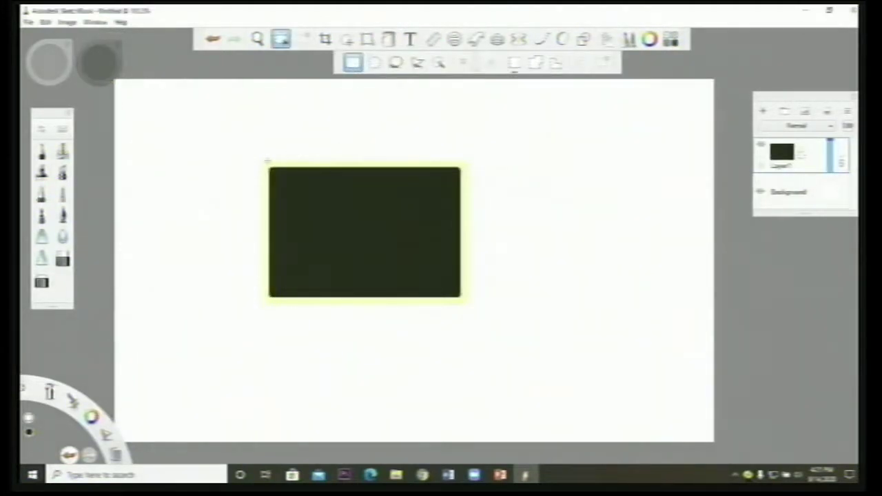
left_click_drag(255, 154, 494, 320)
key("Delete")
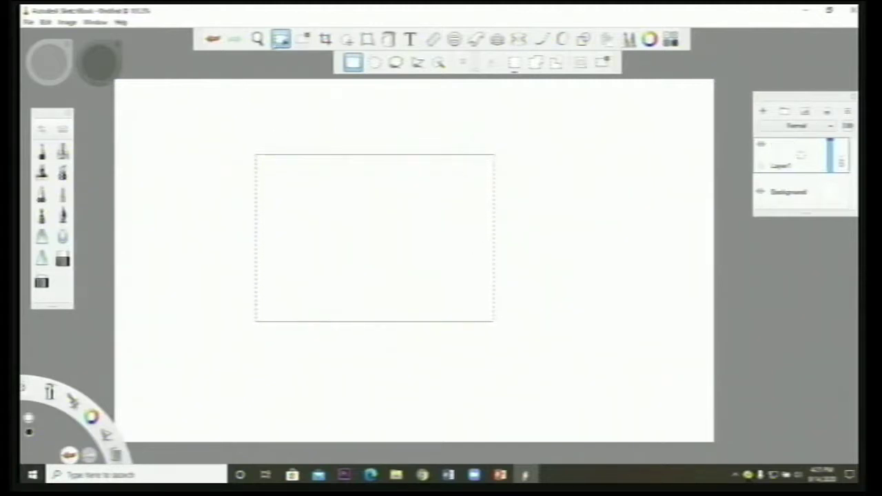
left_click(300, 41)
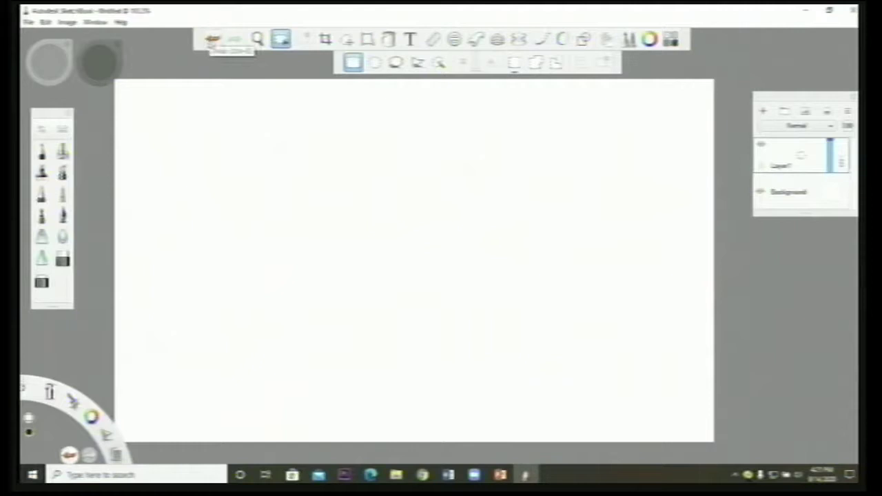
- Undo the deselection, redo it, and undo it once more
left_click(213, 40)
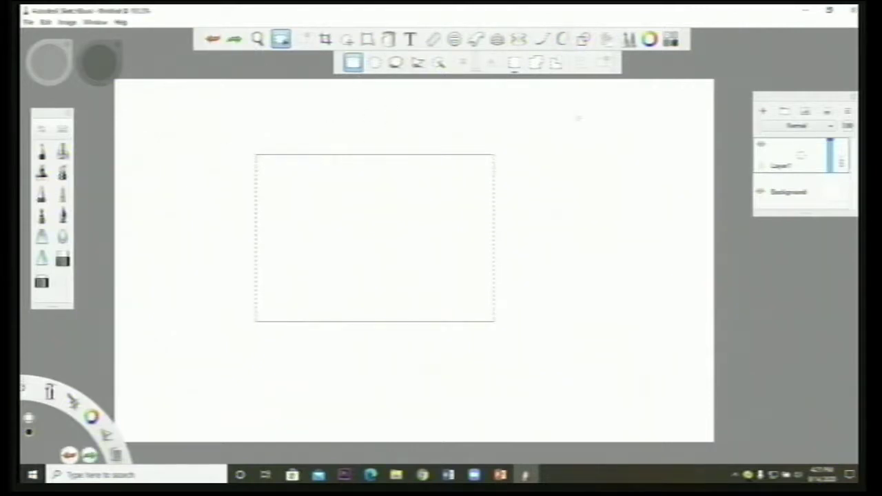
left_click(235, 40)
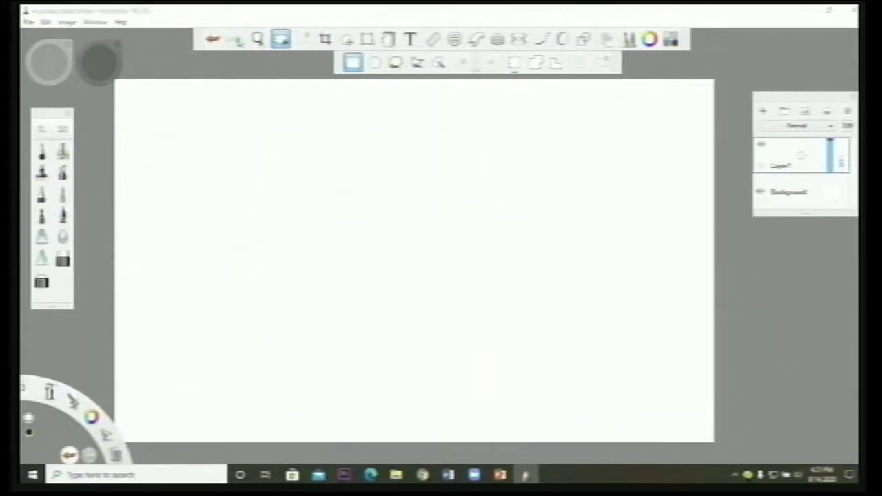
left_click(213, 40)
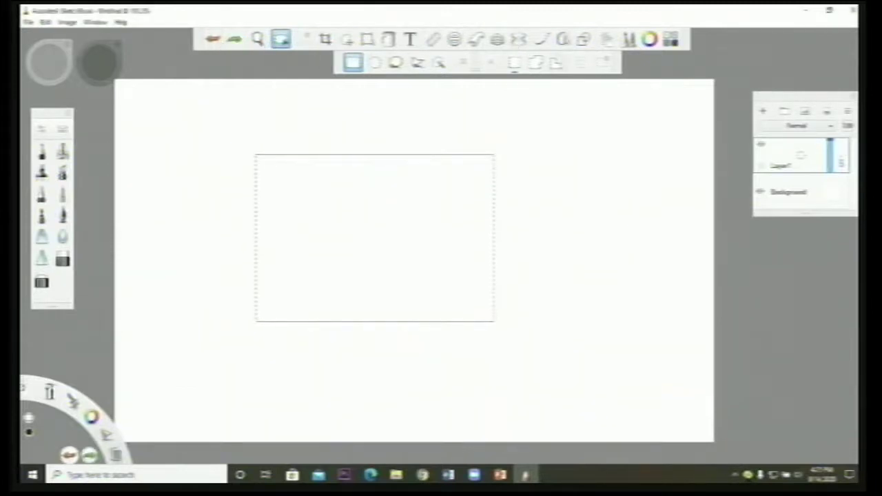
- Clear the rectangular selection and draw a black freehand diagonal stroke across the middle of the canvas
left_click(583, 40)
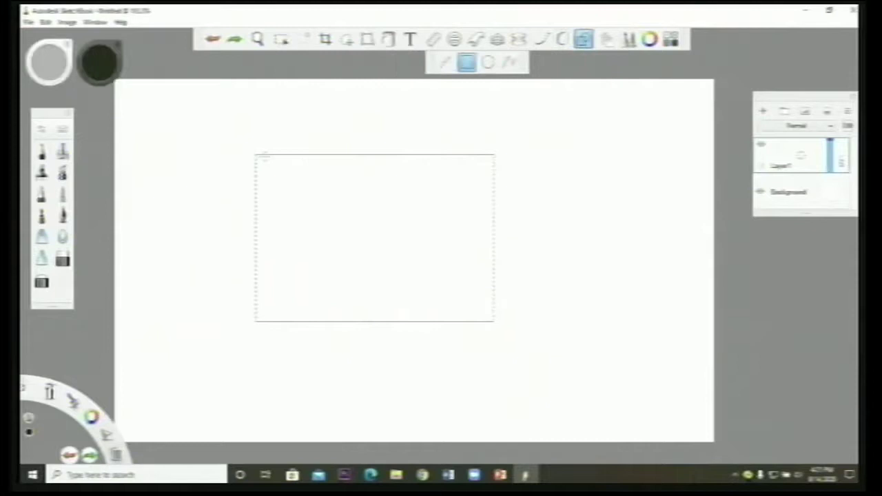
left_click_drag(518, 149, 681, 304)
left_click(303, 39)
mouse_move(289, 127)
left_mouse_down()
mouse_move(416, 191)
mouse_move(526, 278)
left_mouse_up()
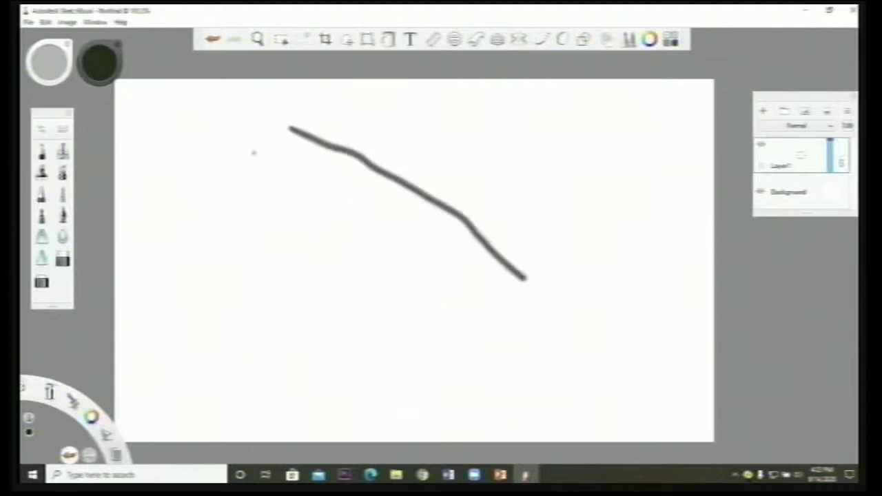
- Replace the freehand stroke with a rectangle left of the canvas centre and flood-fill its inside with black
key("ctrl+z")
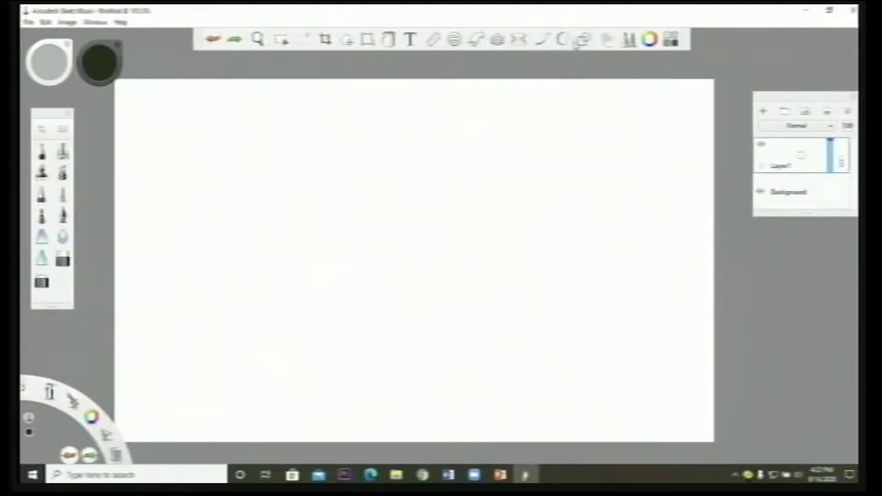
left_click(583, 39)
left_click_drag(273, 166, 479, 328)
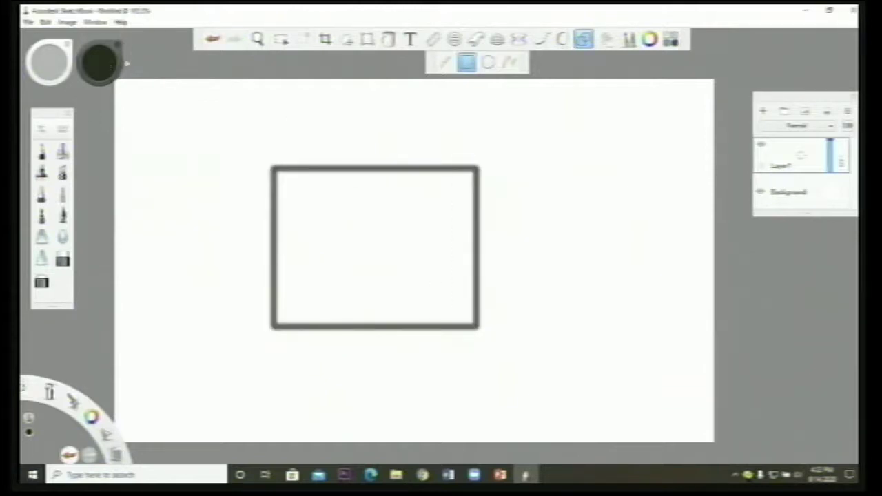
left_click(389, 40)
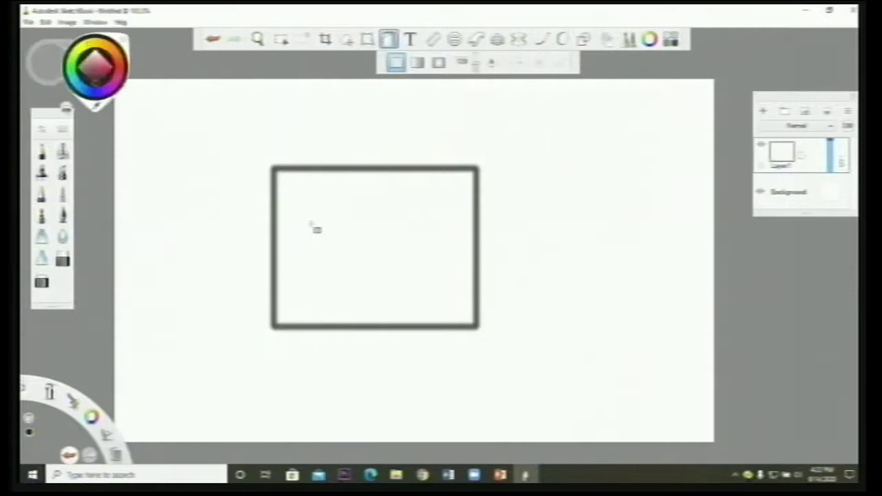
left_click(316, 229)
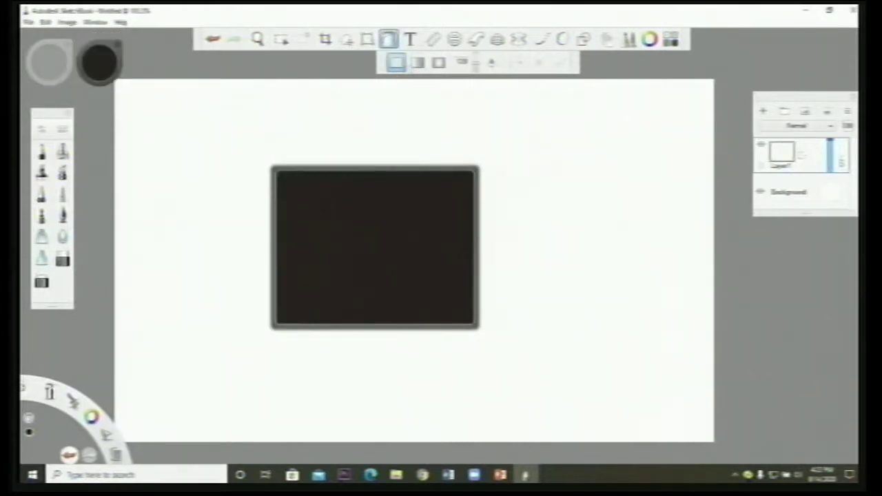
- Delete a small circular area at the filled rectangle's upper edge with an oval selection, and undo the deletion
left_click(283, 40)
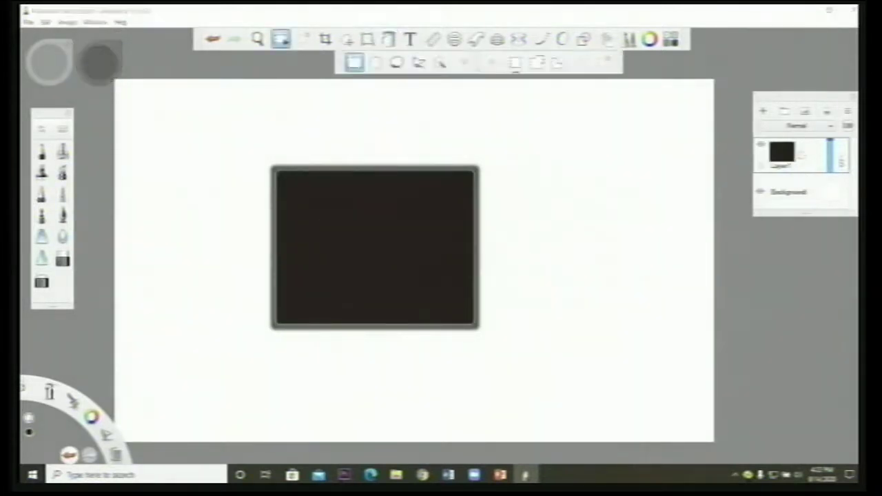
left_click(376, 63)
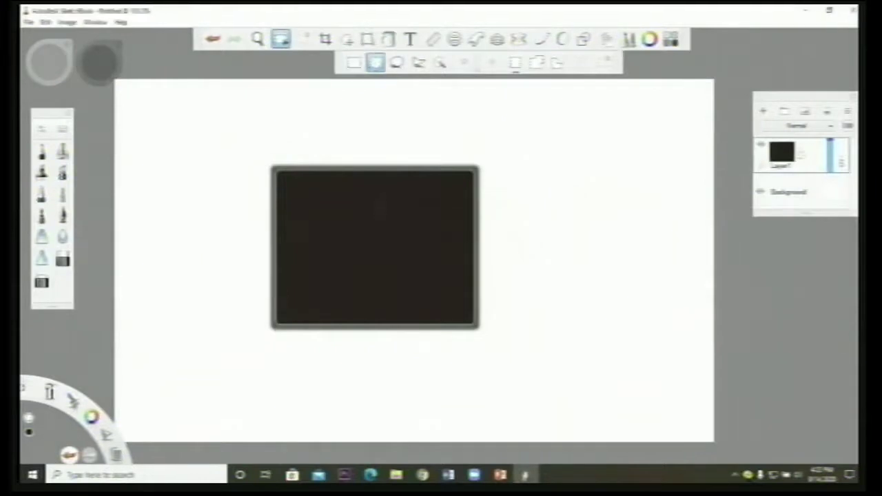
left_click_drag(364, 184, 388, 208)
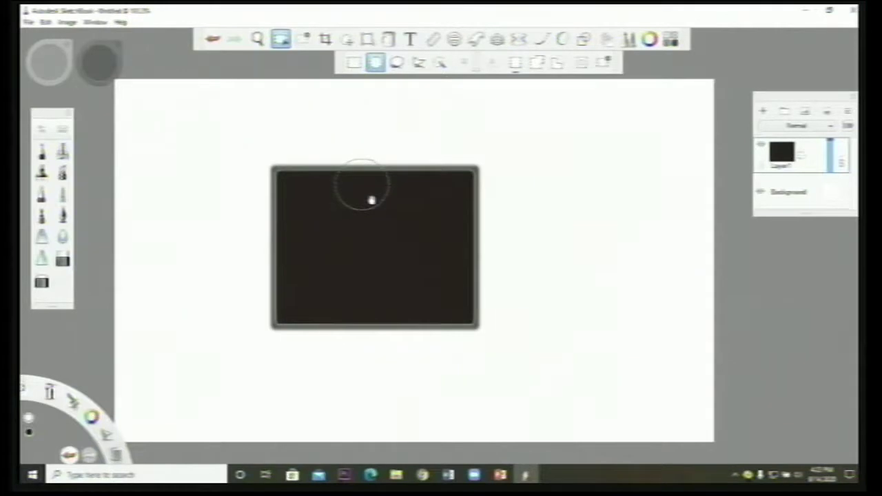
key("Delete")
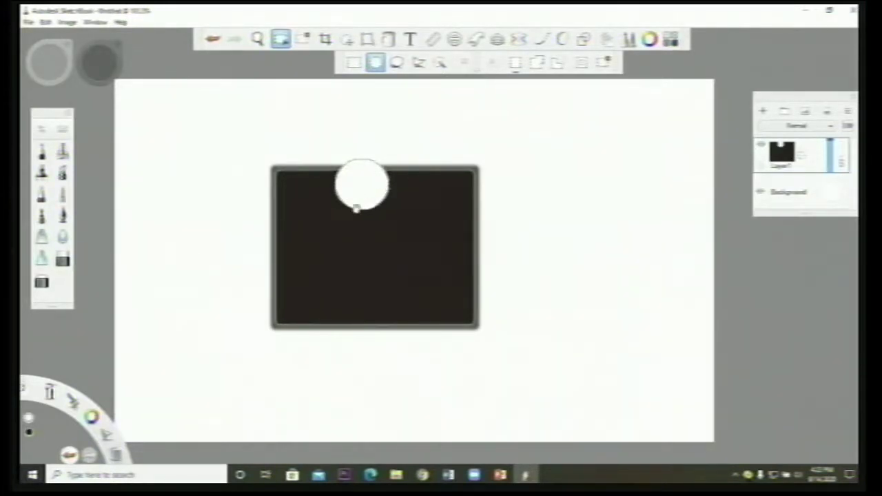
left_click(306, 40)
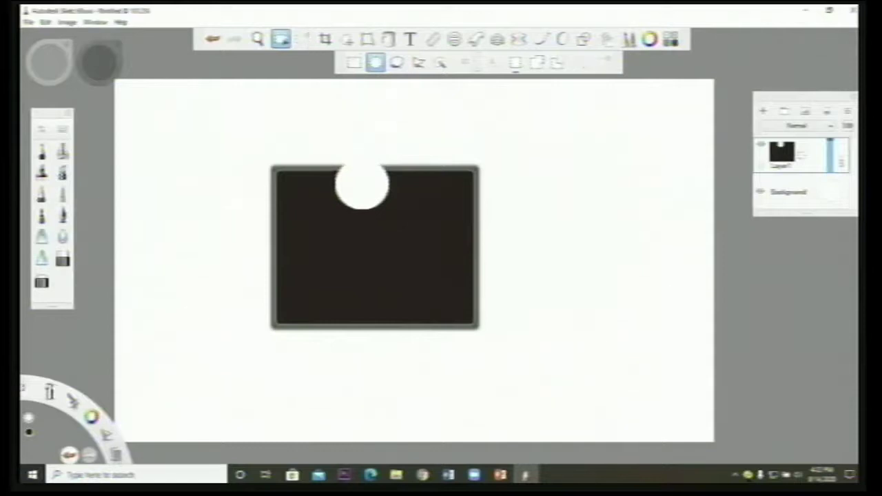
left_click(214, 39)
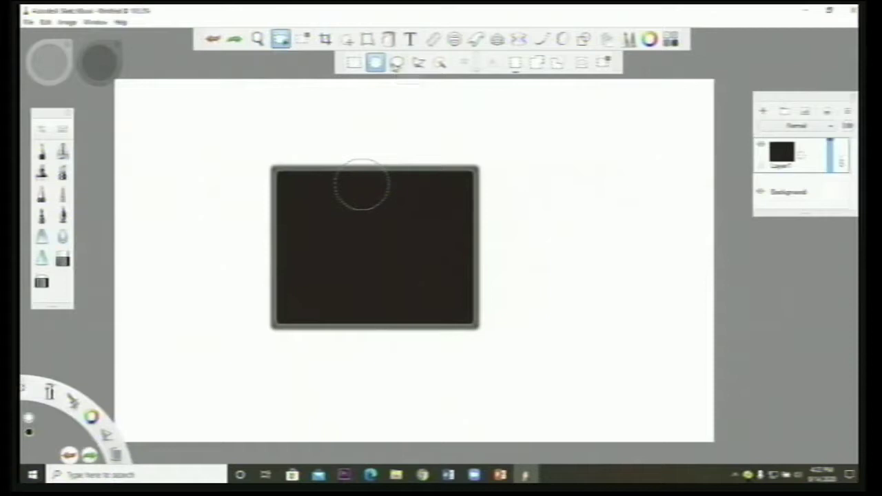
- Delete an irregular lasso-selected area from the right half of the filled rectangle, and undo the deletion
left_click(397, 63)
mouse_move(407, 186)
left_mouse_down()
mouse_move(450, 184)
mouse_move(428, 286)
mouse_move(367, 292)
mouse_move(363, 219)
left_mouse_up()
key("Delete")
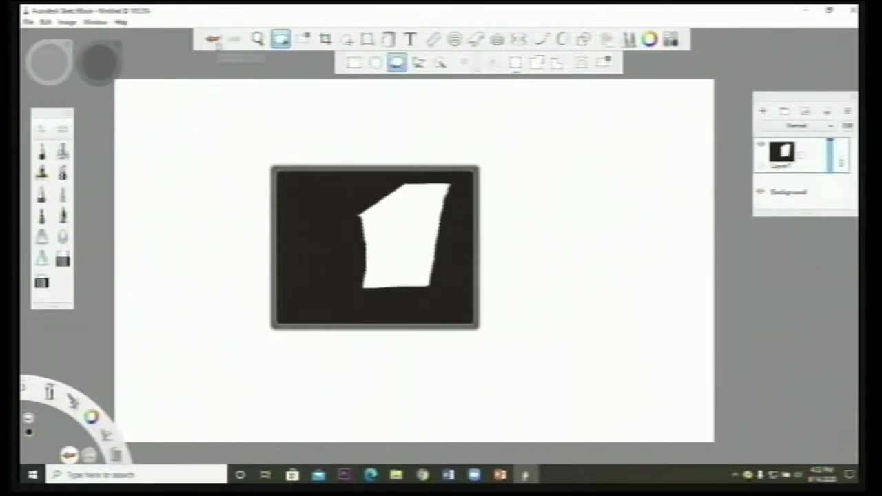
left_click(213, 39)
left_click(214, 39)
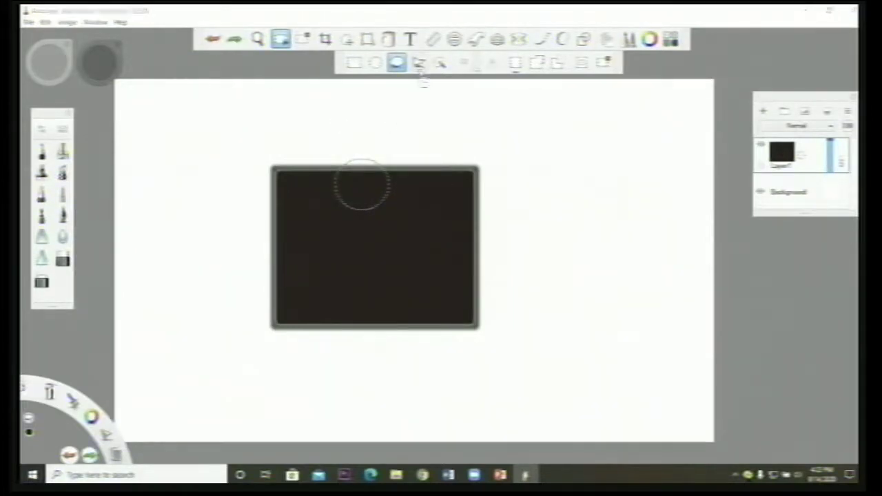
- Delete the rectangle's black fill using a Magic Wand selection, undo the deletion, and clear the selection
left_click(419, 63)
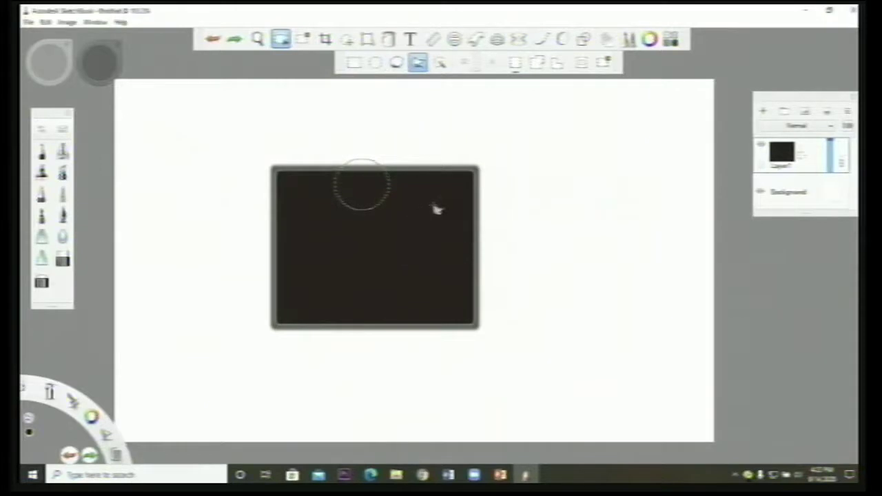
left_click(441, 65)
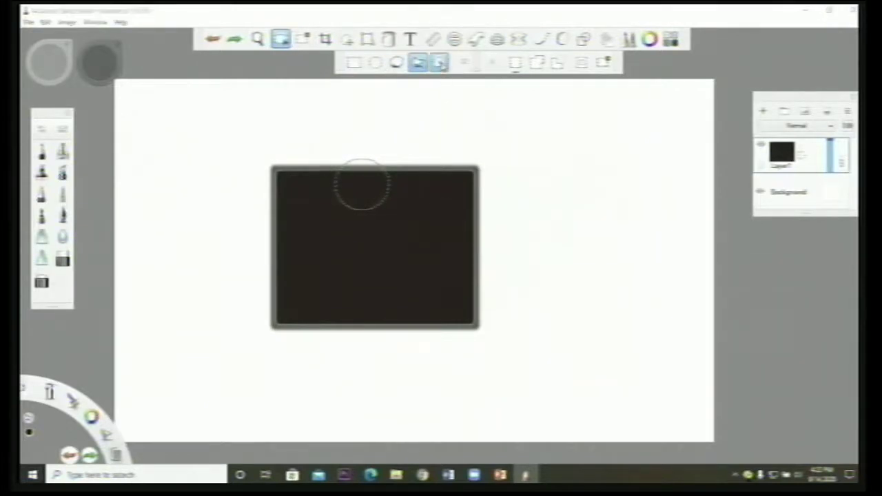
left_click(442, 203)
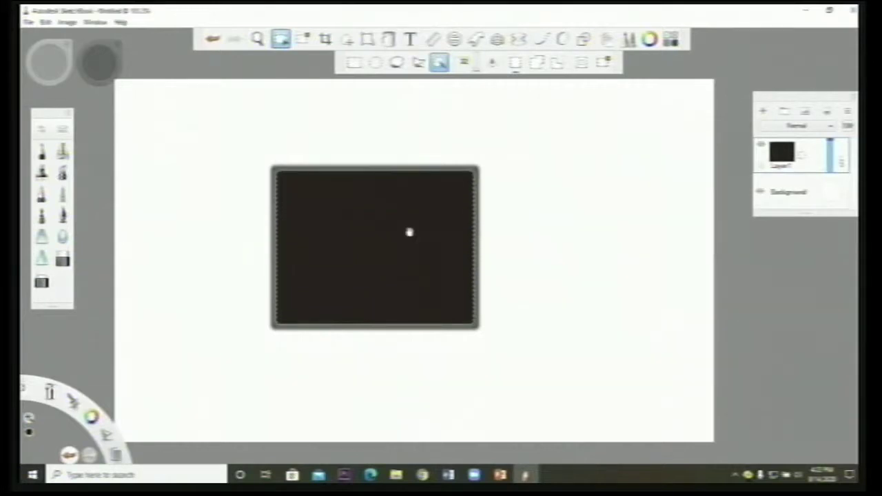
key("Delete")
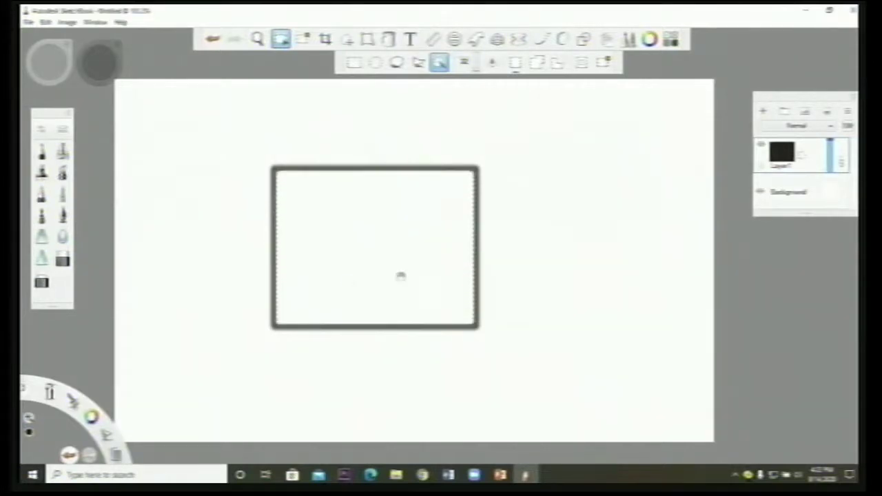
left_click(213, 39)
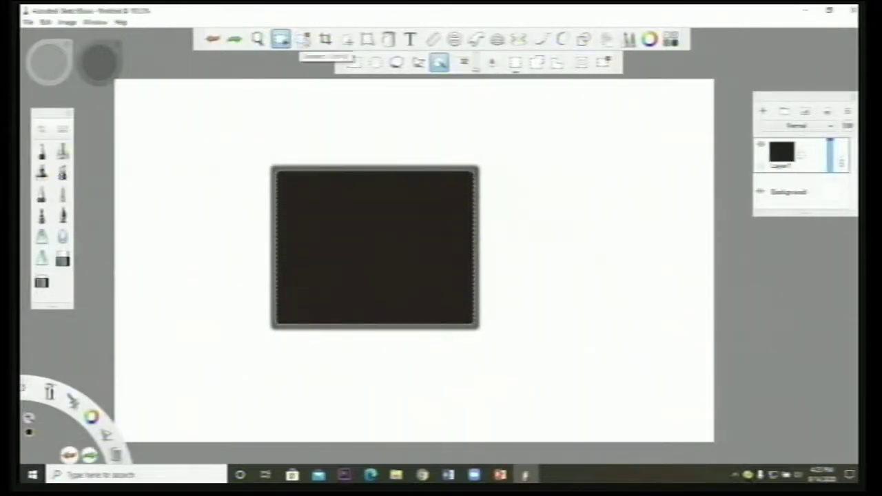
left_click(281, 40)
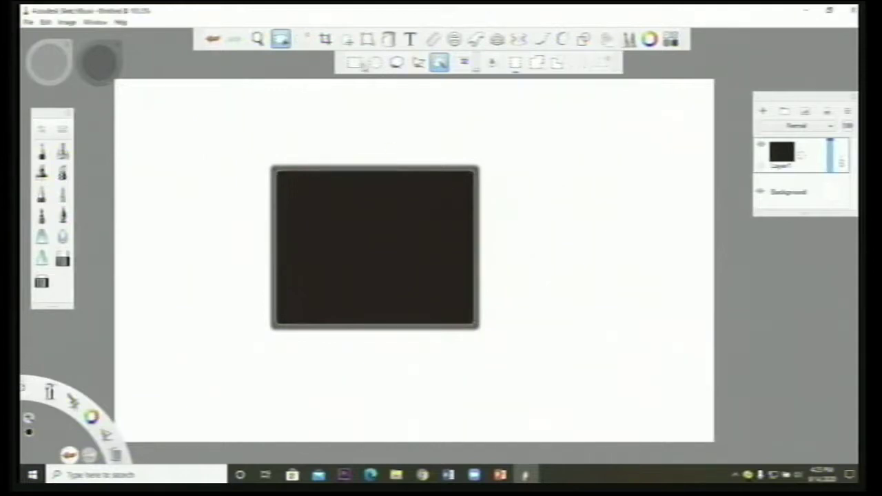
- Frame the left part of the filled rectangle with Crop, and undo the crop frame
left_click(326, 39)
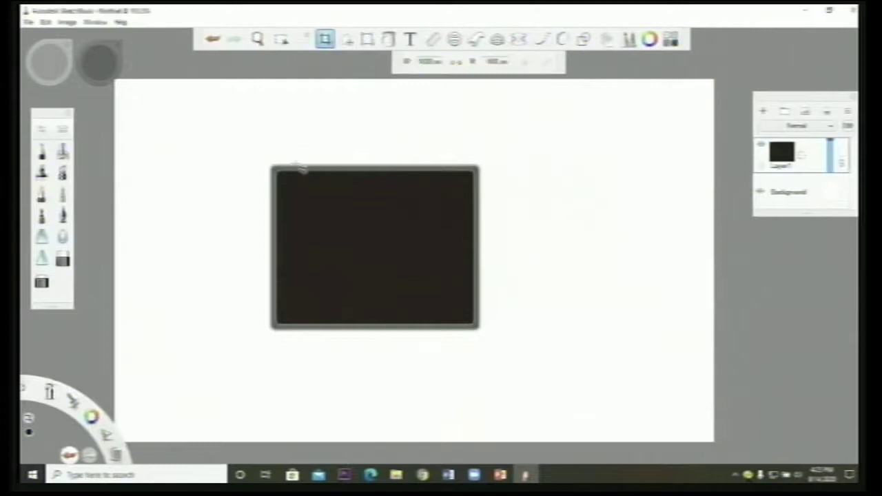
left_click_drag(278, 172, 354, 329)
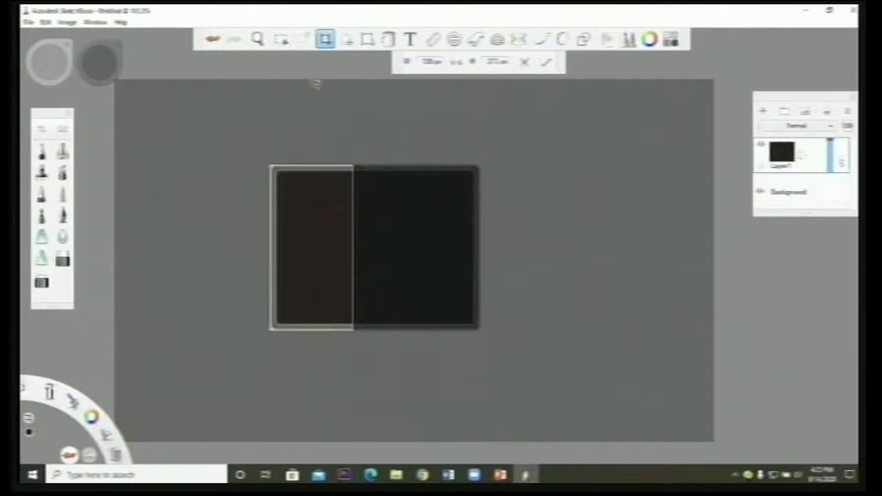
left_click(214, 40)
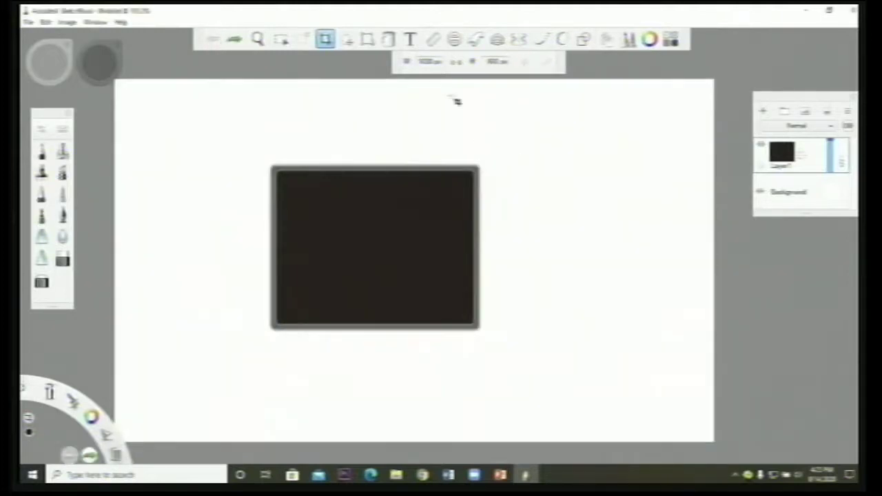
- Select the filled rectangle's upper-right corner with a rectangular quick-transform selection and move the piece into the empty area on the right
left_click(348, 40)
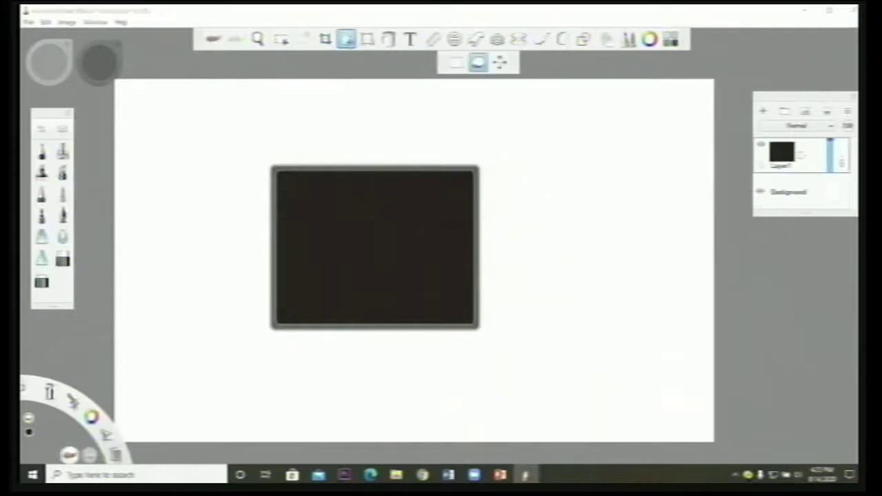
left_click(457, 63)
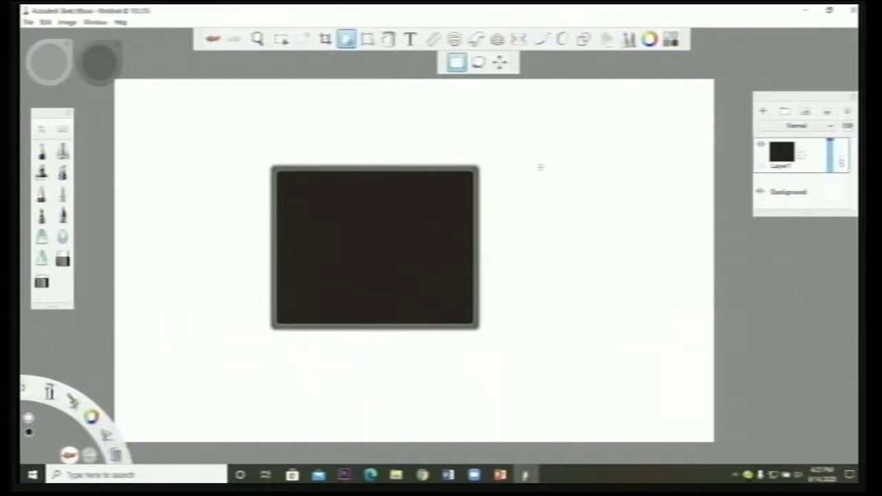
left_click_drag(408, 138, 504, 233)
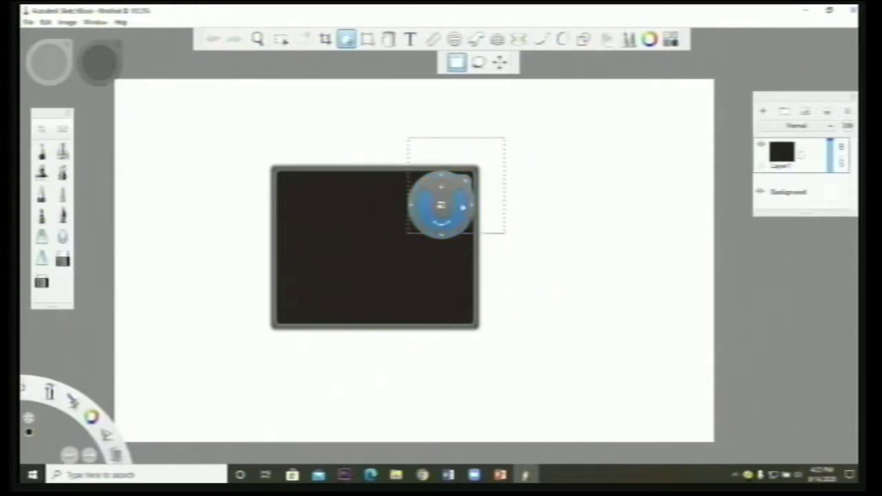
left_click_drag(462, 205, 632, 214)
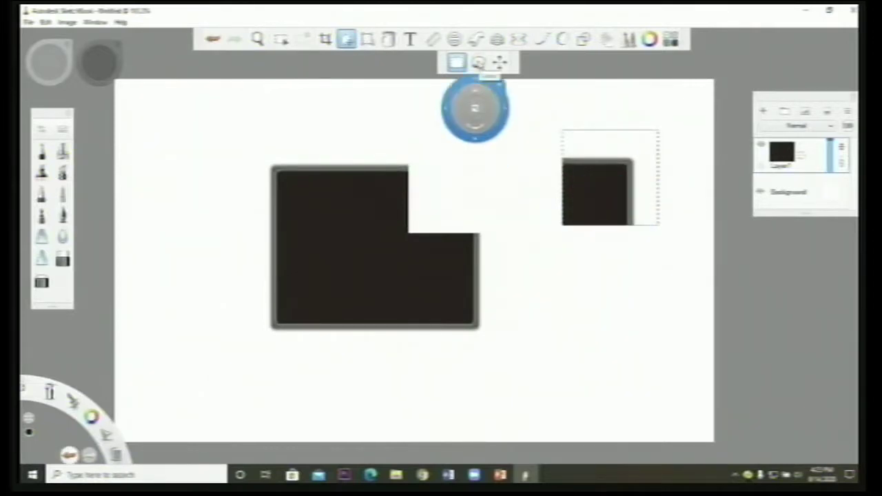
- Lasso an irregular shape in the left part of the black rectangle and move it to the blank area at its upper right
left_click(478, 62)
mouse_move(314, 193)
left_mouse_down()
mouse_move(362, 212)
mouse_move(315, 252)
mouse_move(344, 271)
mouse_move(309, 288)
mouse_move(295, 262)
mouse_move(309, 235)
mouse_move(313, 193)
left_mouse_up()
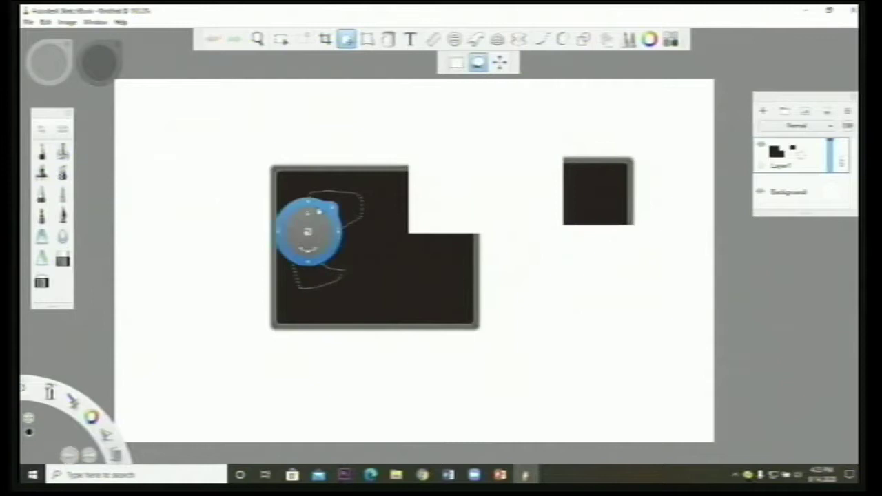
left_click_drag(370, 211, 502, 142)
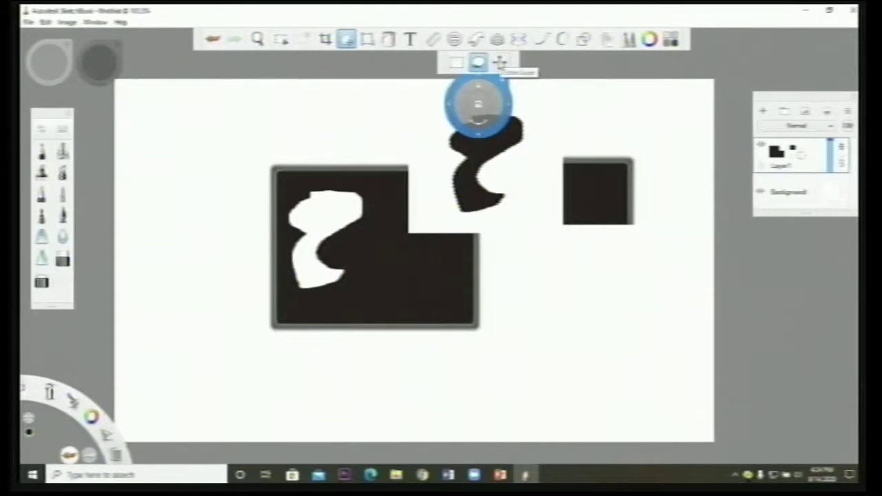
- Move the entire layer's content slightly downward and rotate it slightly, and close the transform
left_click(500, 62)
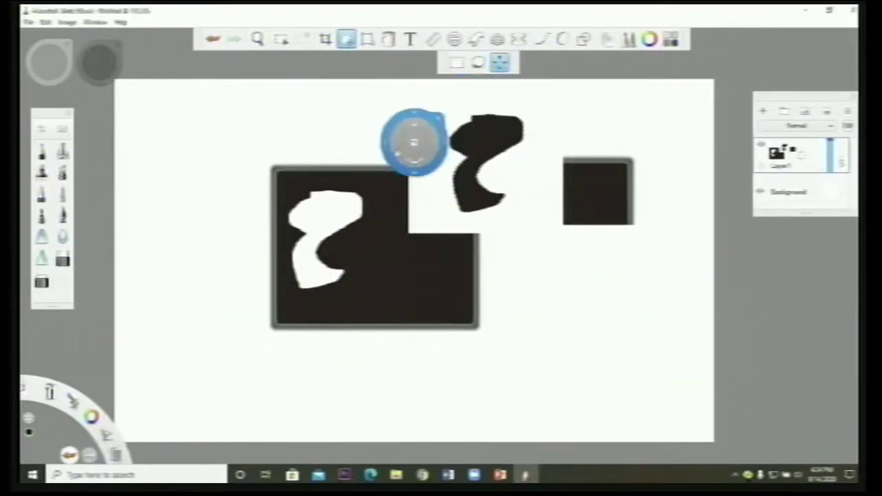
left_click_drag(297, 235, 383, 122)
left_click_drag(384, 167, 386, 189)
left_click(496, 65)
left_click(329, 43)
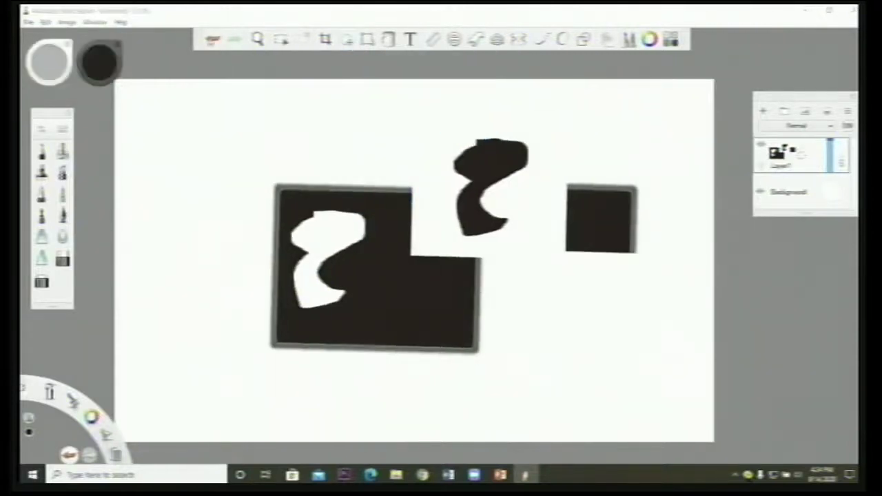
- Undo all edits back to the empty canvas, and redo only the unfilled rectangle outline
left_click(210, 41)
left_click(210, 40)
left_click(210, 40)
left_click(211, 40)
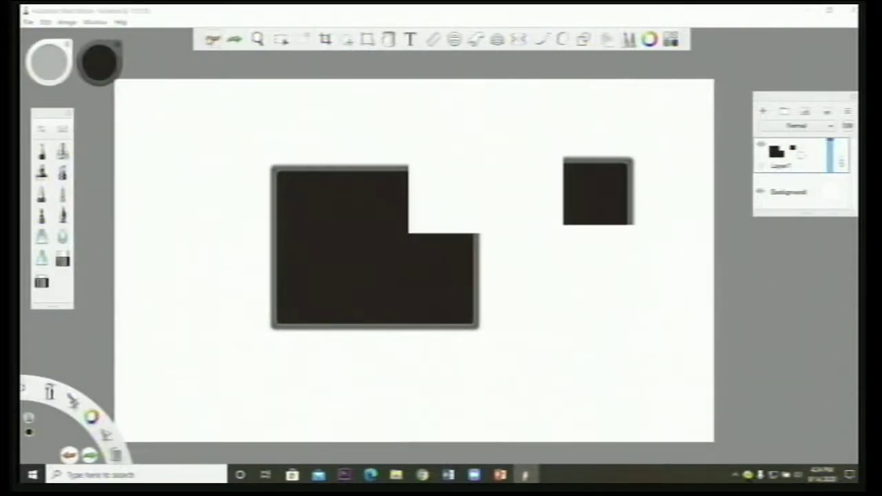
left_click(211, 40)
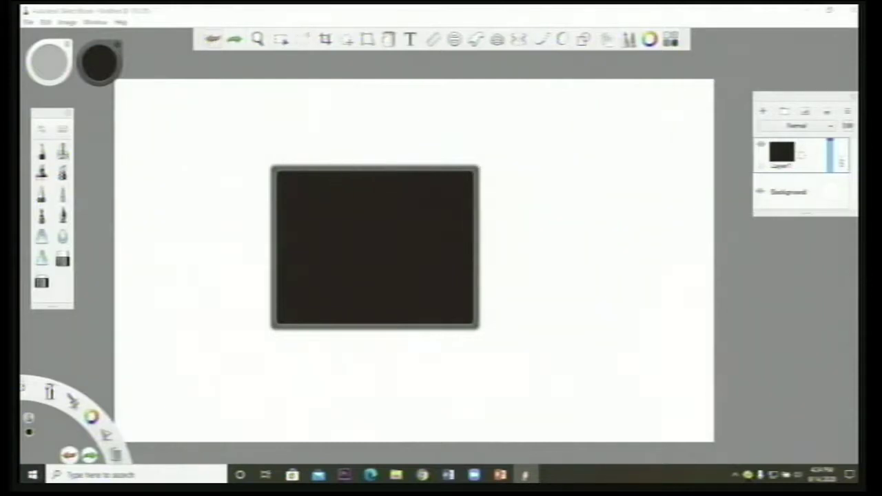
left_click(211, 40)
left_click(211, 40)
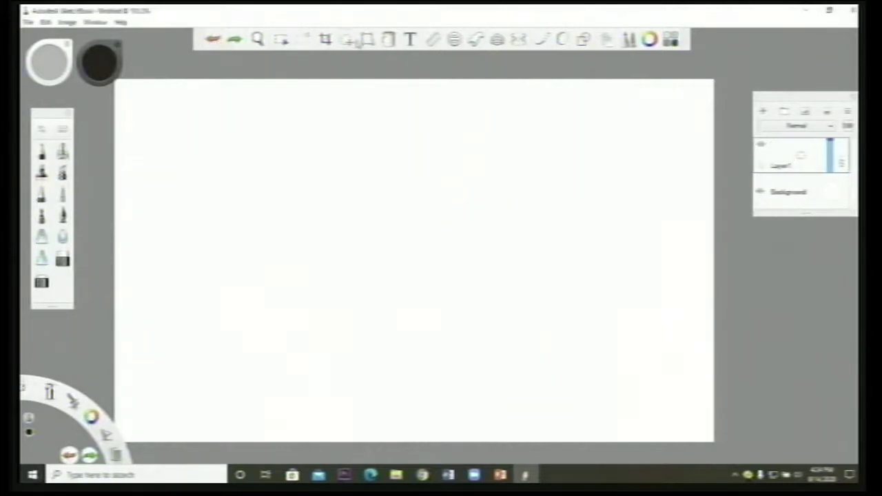
left_click(234, 39)
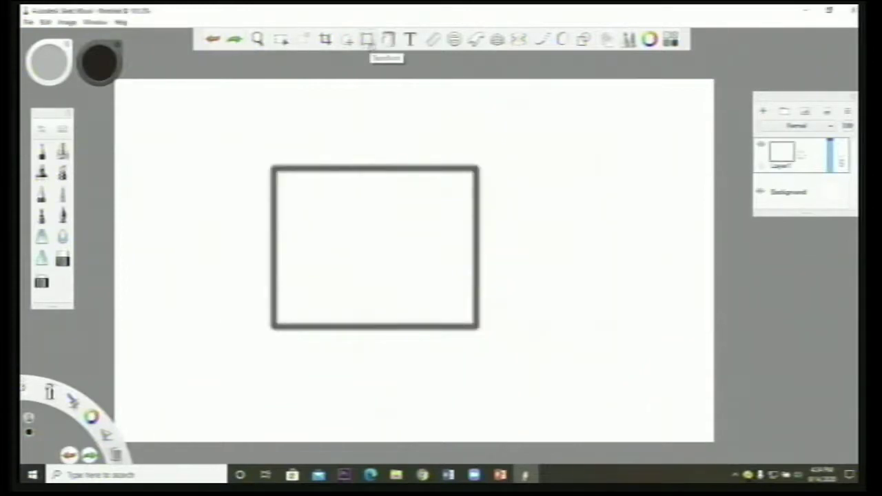
- Distort the rectangle outline by pulling its two upper corners outward and downward, and undo the distortion
left_click(368, 39)
left_click_drag(268, 163, 242, 191)
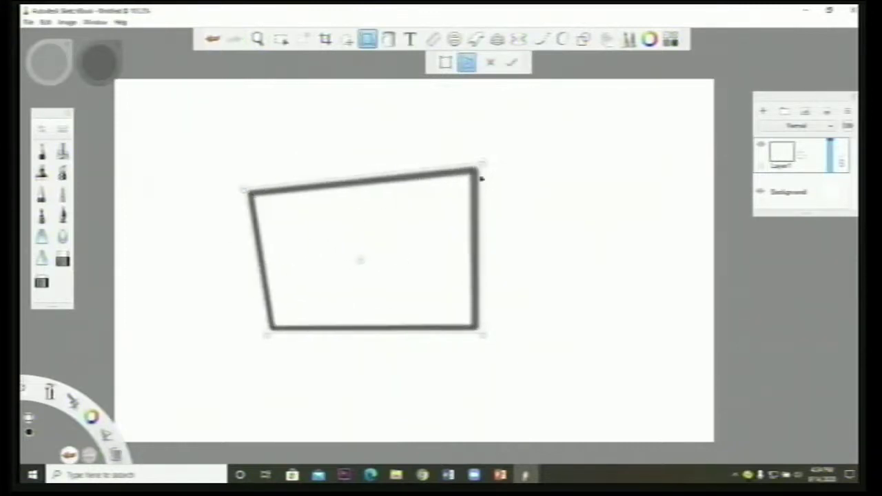
mouse_move(481, 166)
left_mouse_down()
mouse_move(389, 250)
mouse_move(362, 258)
mouse_move(467, 162)
left_mouse_up()
mouse_move(429, 198)
left_mouse_down()
mouse_move(350, 266)
mouse_move(499, 179)
left_mouse_up()
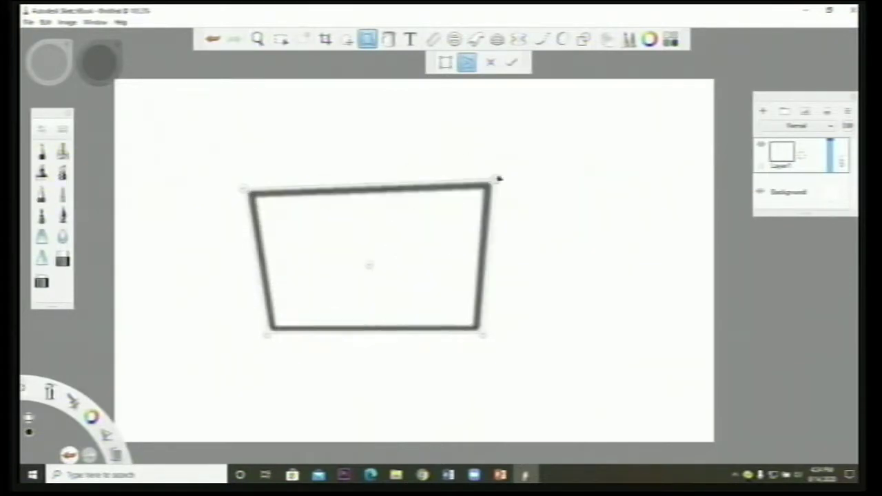
left_click(215, 40)
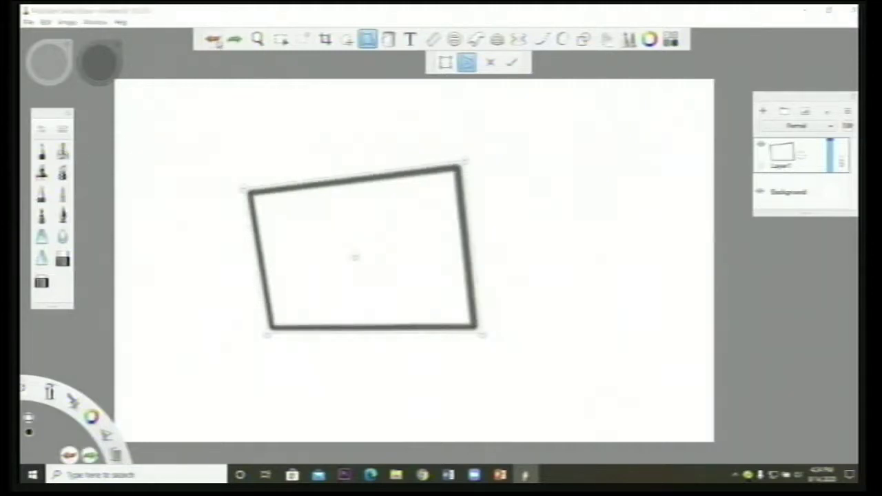
left_click(215, 40)
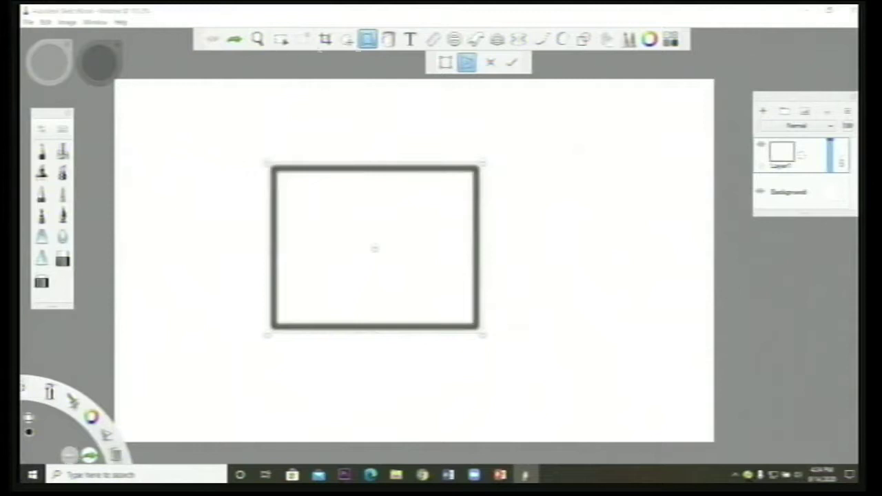
- Fill the inside of the rectangle outline with solid red
left_click(390, 39)
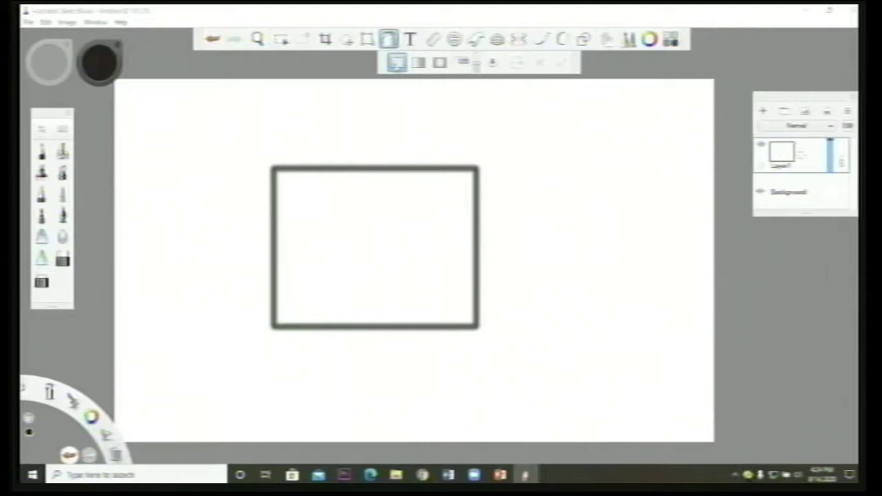
left_click(100, 64)
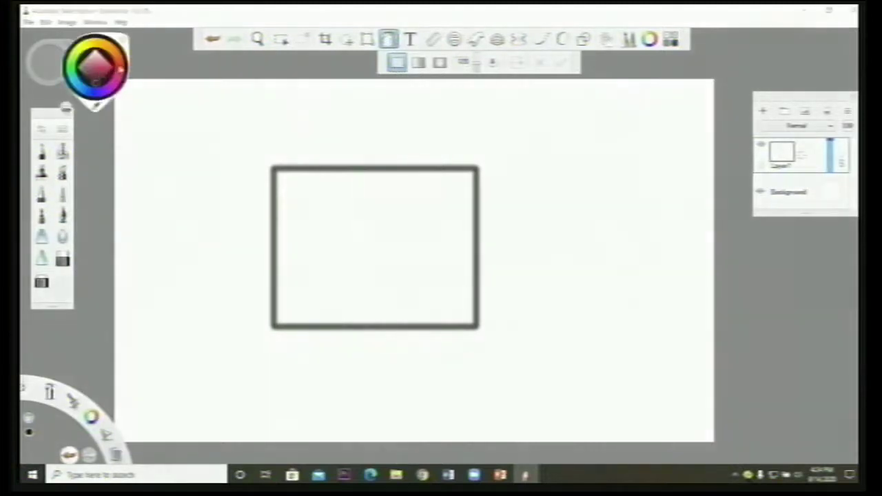
left_click(108, 74)
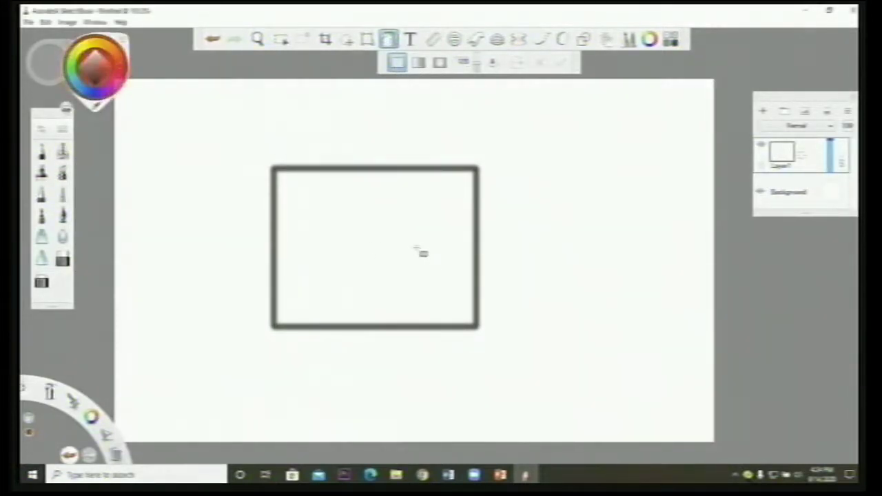
left_click(422, 252)
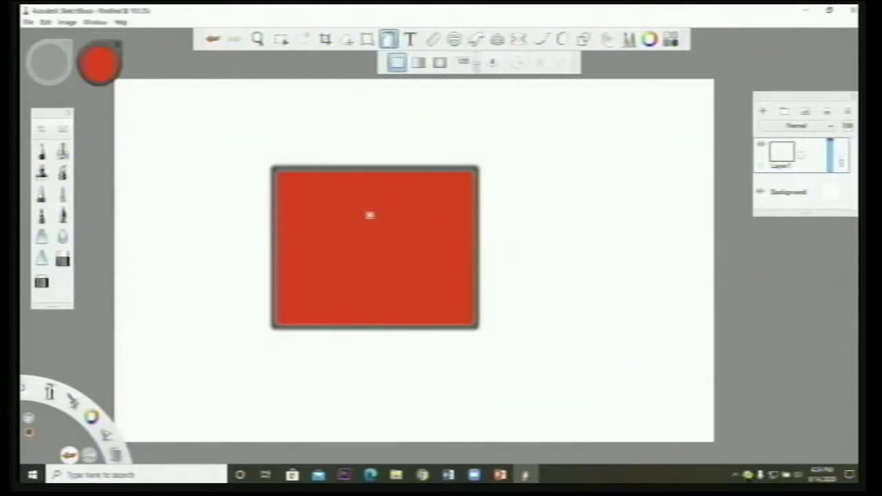
- Apply a linear gradient fill inside the rectangle, running vertically from its top edge to its bottom edge
left_click(256, 39)
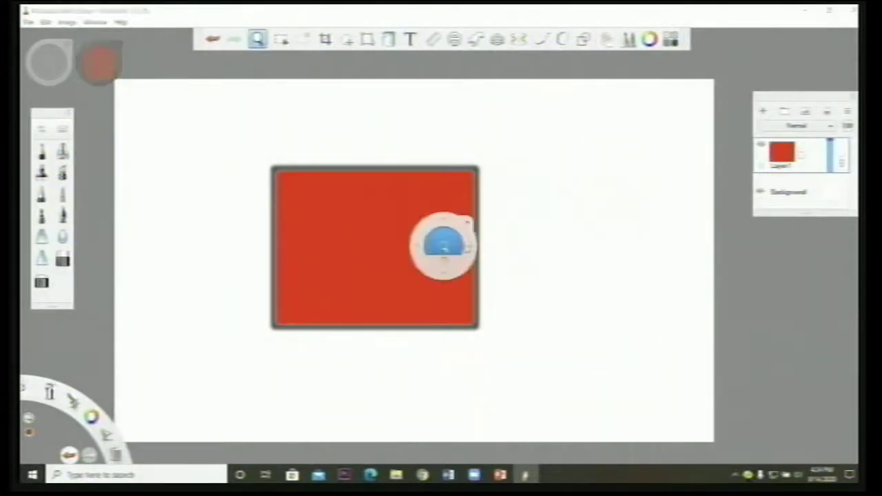
left_click(533, 248)
left_click(534, 244)
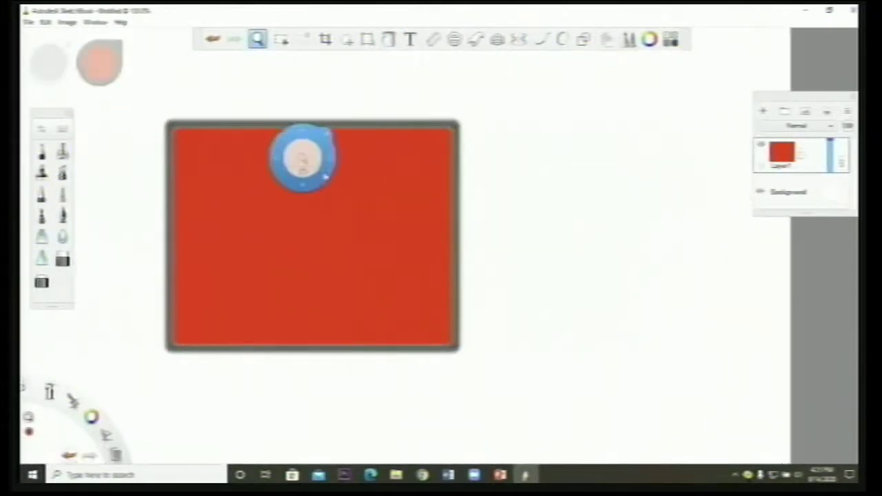
left_click(428, 81)
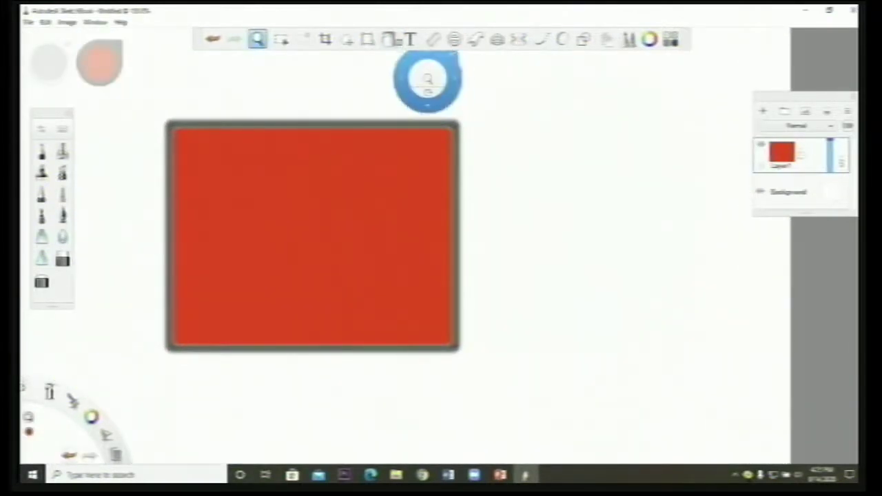
left_click(390, 39)
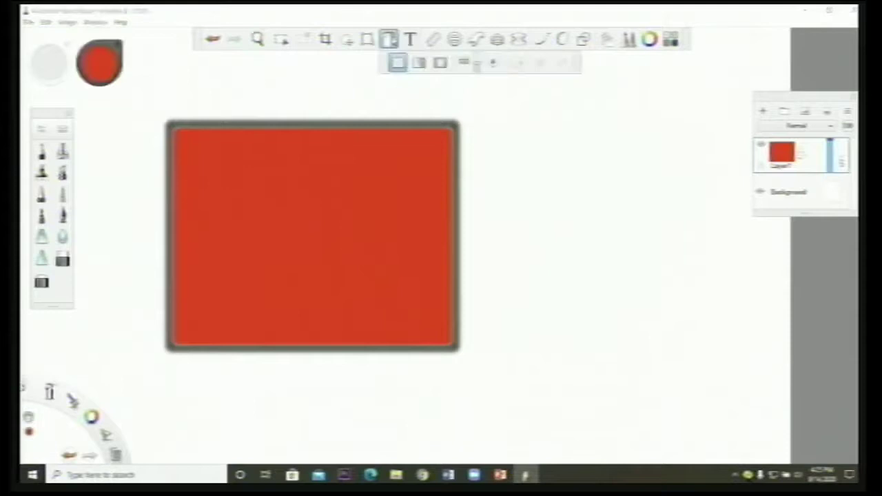
left_click(419, 62)
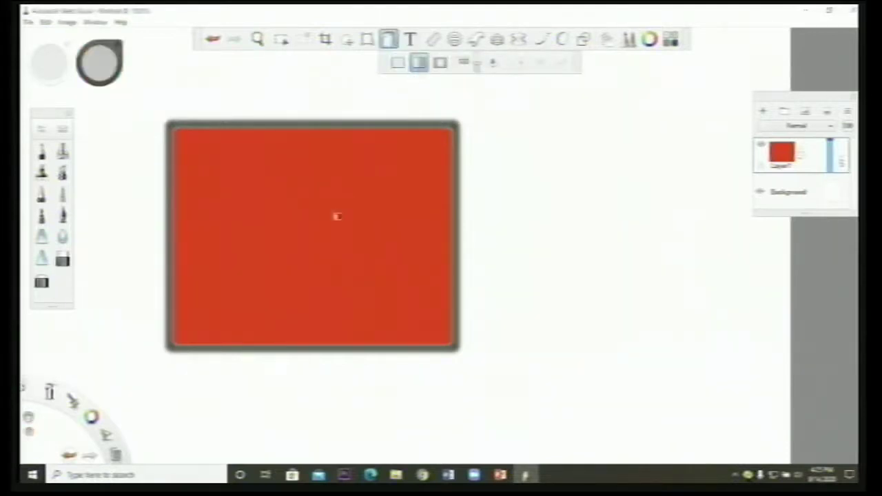
left_click(322, 232)
left_click_drag(173, 227, 291, 136)
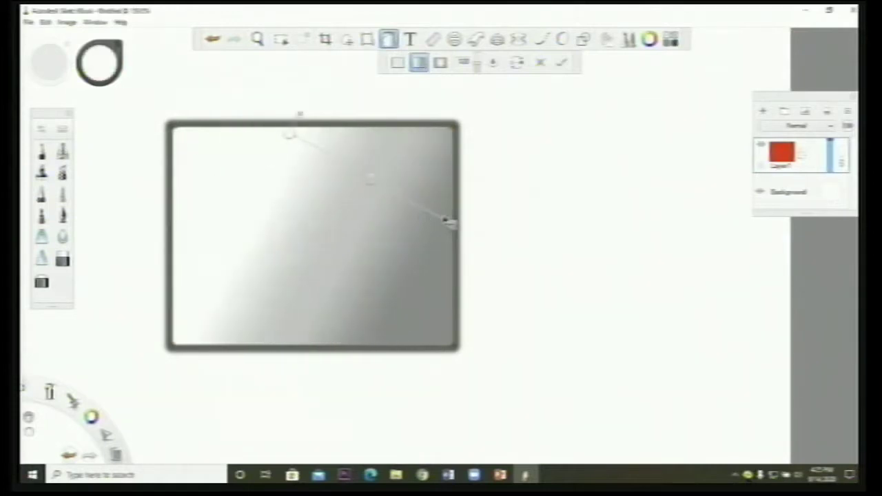
left_click_drag(442, 241, 292, 343)
- Color the linear gradient's top stop bright blue and its bottom stop red
left_click(293, 138)
left_click(105, 70)
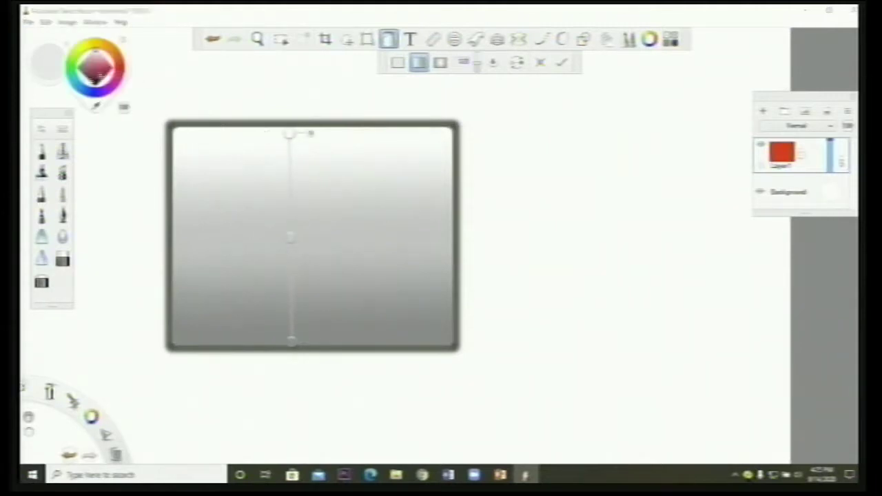
left_click(81, 86)
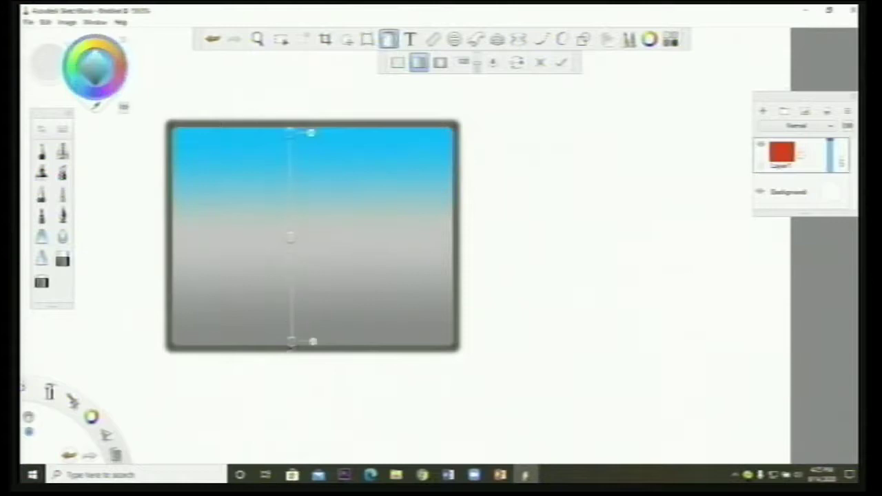
left_click(290, 343)
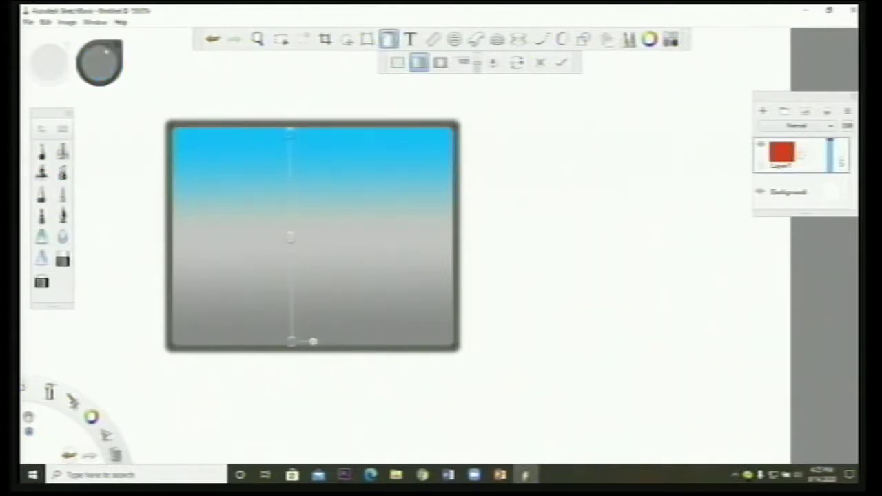
left_click(105, 59)
left_click(107, 74)
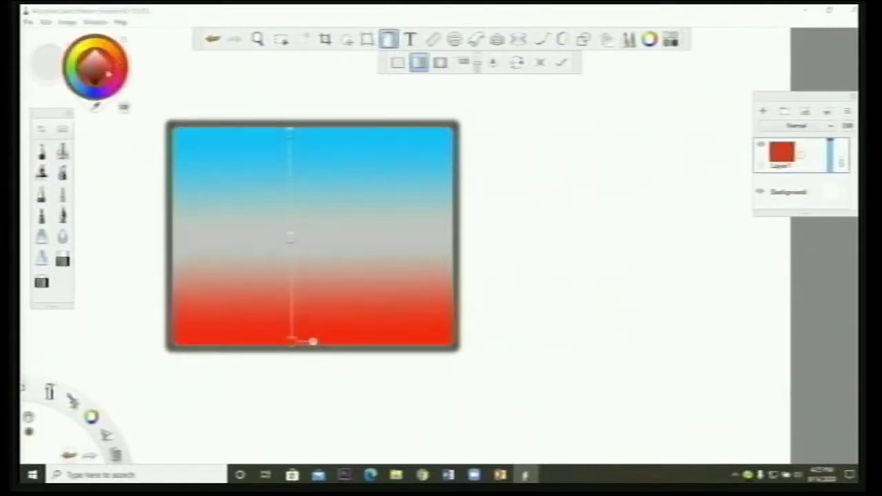
- Color the linear gradient's middle stop yellow
left_click(290, 238)
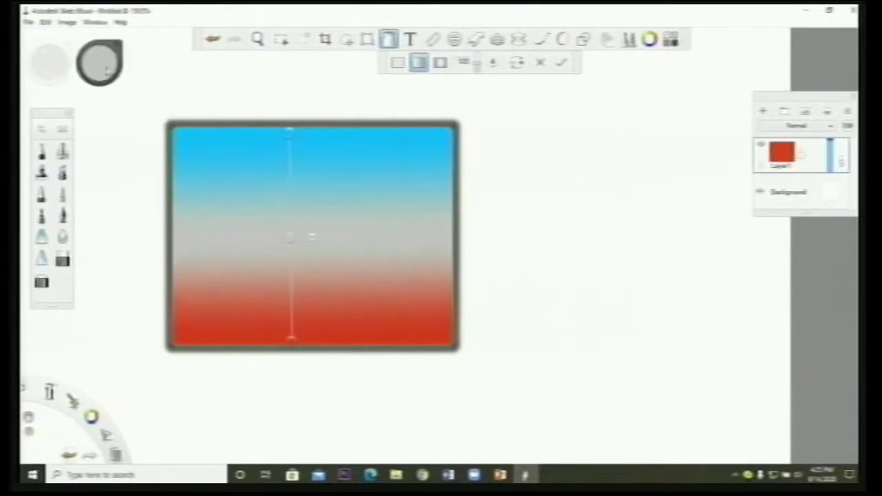
left_click(107, 71)
left_click(91, 44)
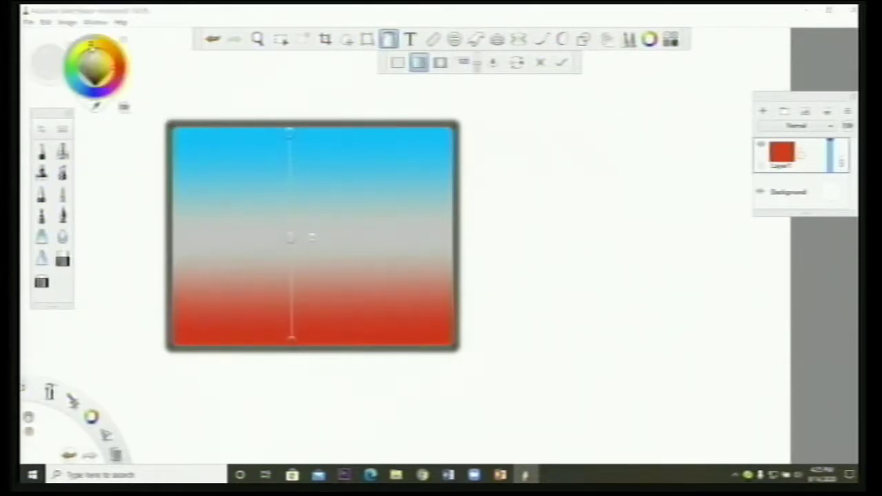
left_click(108, 67)
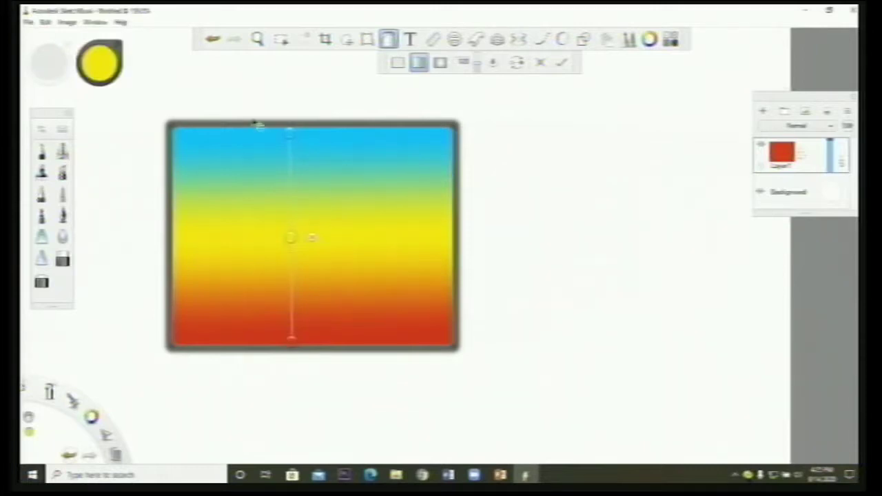
- Undo all the linear gradient edits back to the solid red fill
left_click(213, 40)
left_click(214, 40)
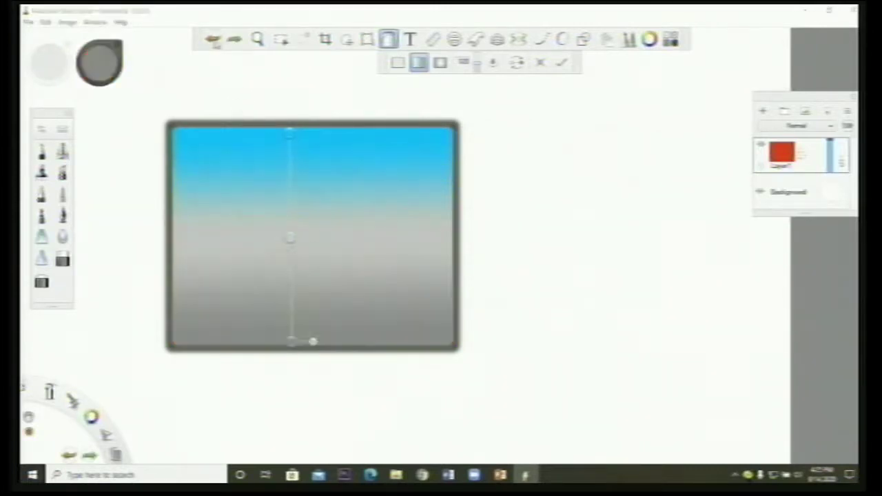
left_click(214, 40)
left_click(214, 40)
left_click(214, 40)
left_click(214, 40)
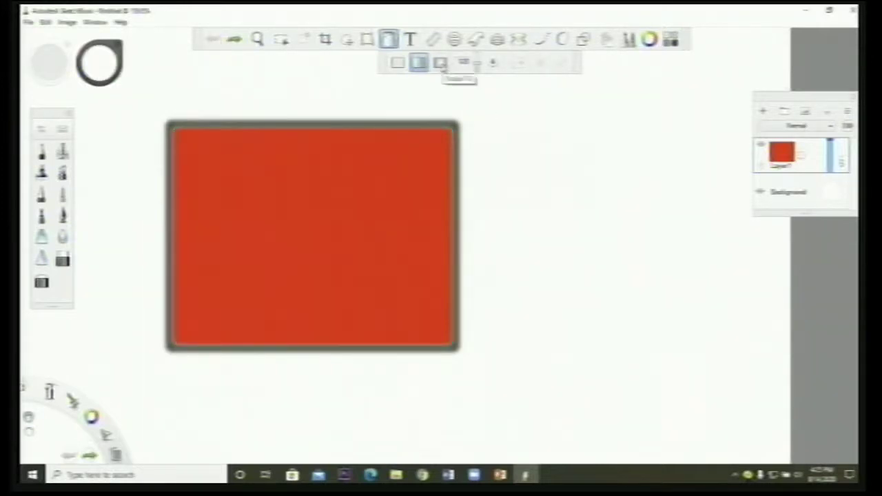
- Apply a radial gradient fill centered in the rectangle and color its center stop red
left_click(441, 62)
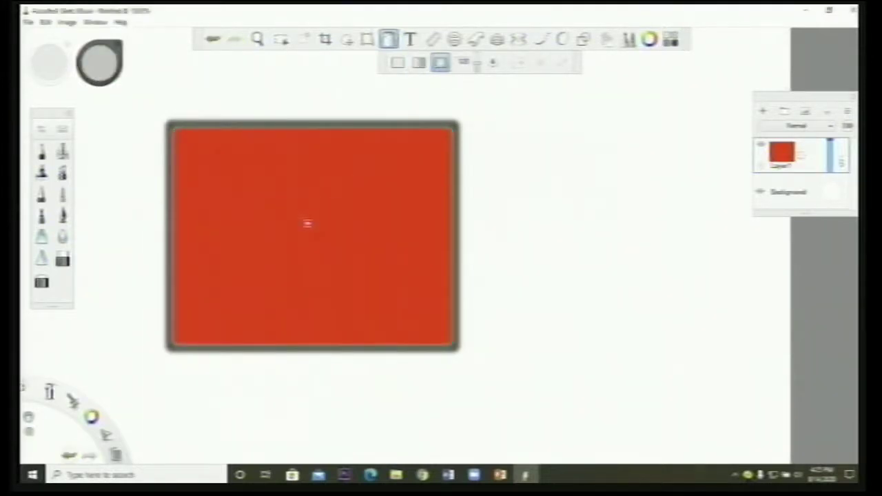
left_click(307, 223)
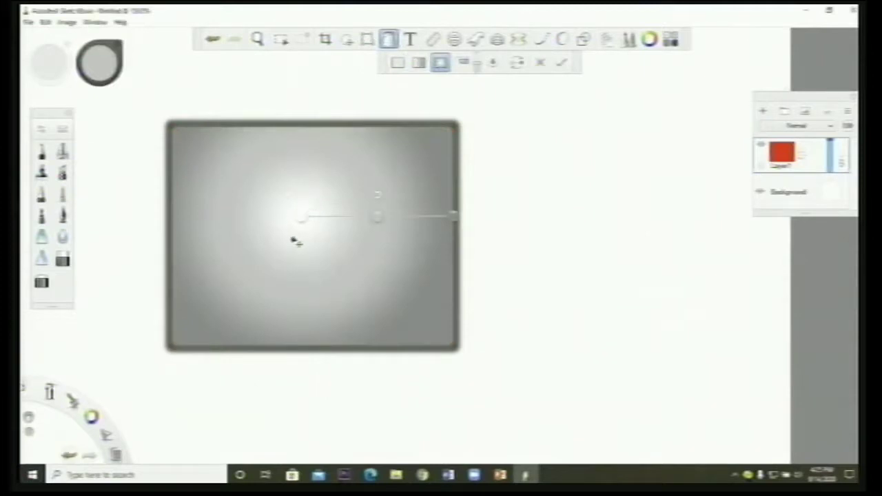
left_click_drag(304, 218, 307, 232)
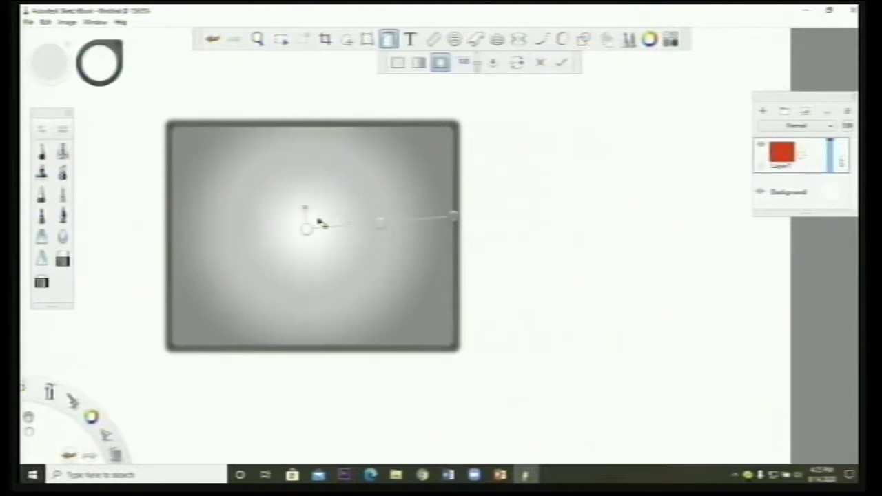
left_click(111, 66)
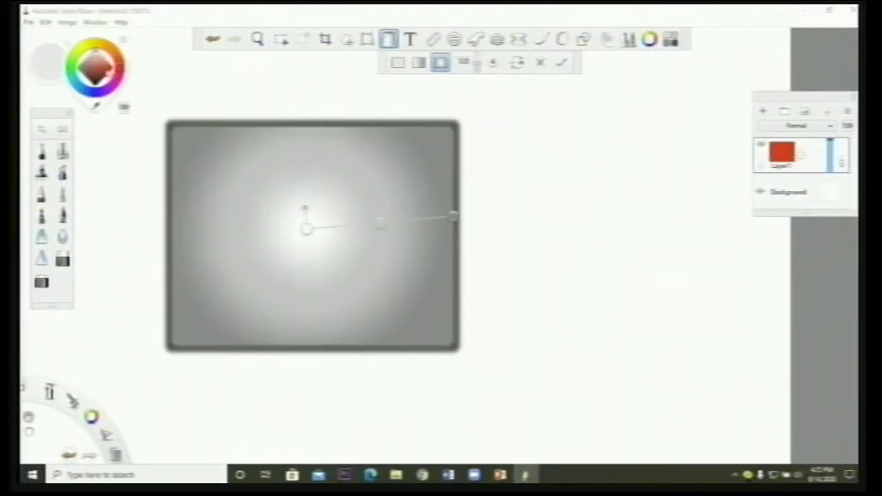
left_click(109, 71)
- Color the radial gradient's middle stop blue and add one extra stop on each side of it
left_click(375, 226)
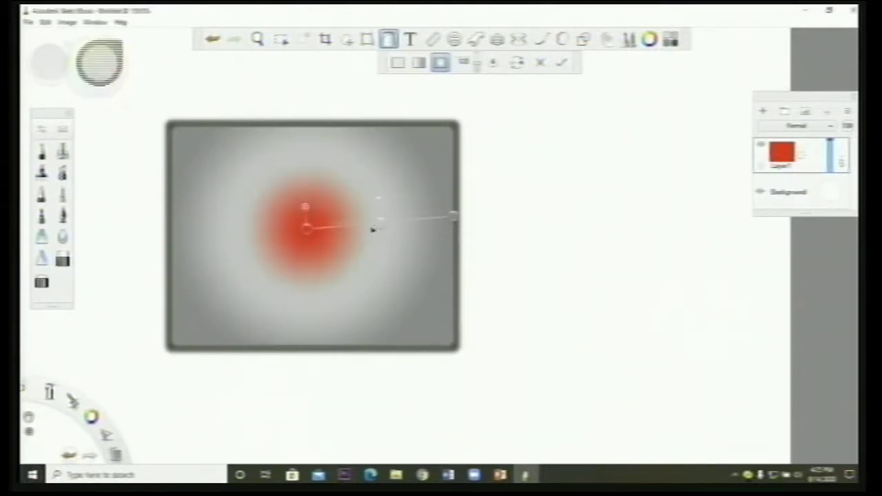
left_click(109, 72)
left_click(95, 98)
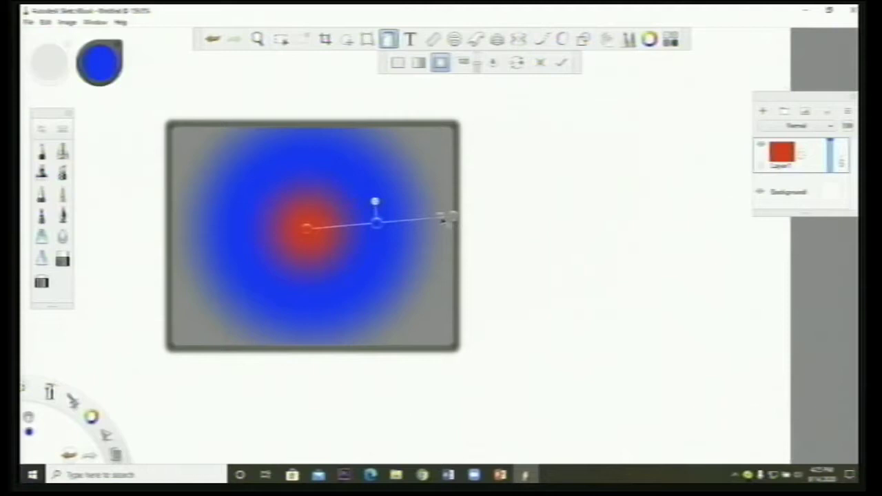
mouse_move(453, 217)
left_click_drag(419, 224, 349, 231)
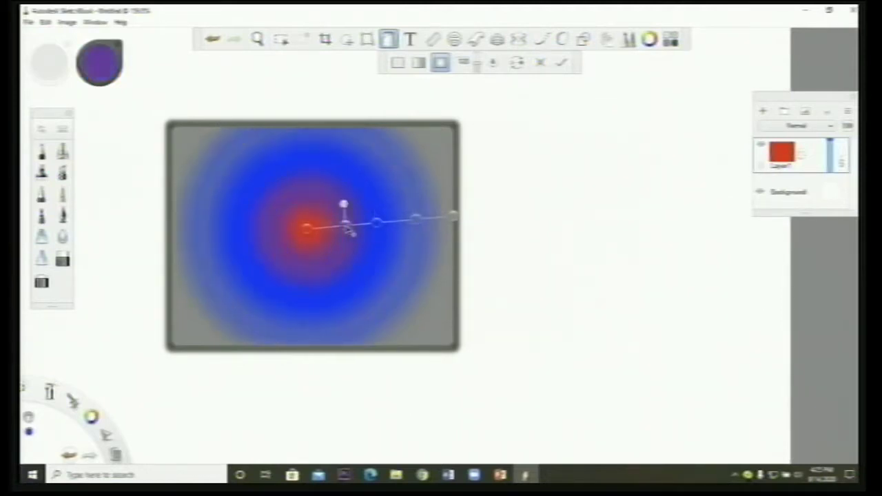
- Undo all the radial gradient edits back to the solid red fill
left_click(213, 40)
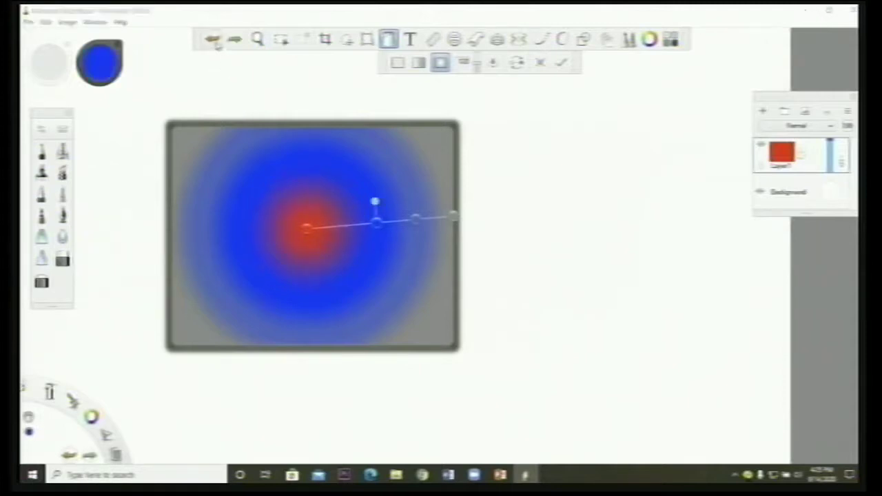
left_click(214, 40)
left_click(214, 40)
left_click(214, 40)
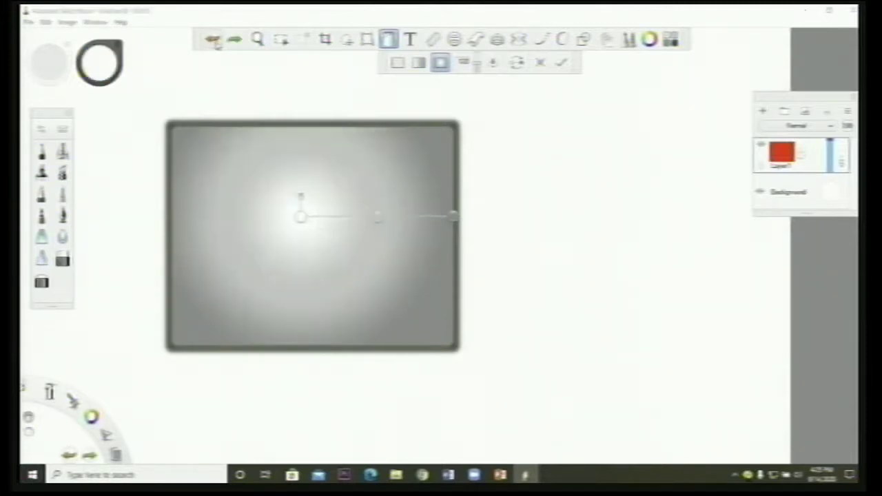
left_click(214, 40)
left_click(215, 40)
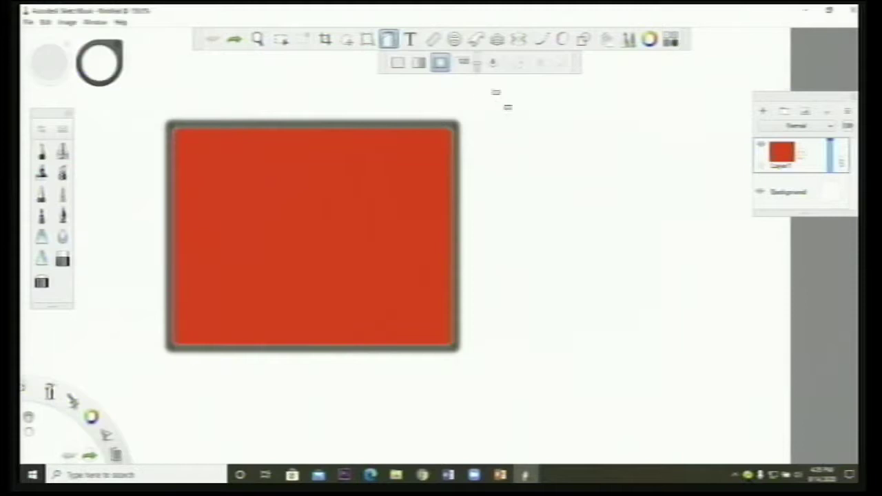
- Add a black text layer containing a person's first name
left_click(411, 40)
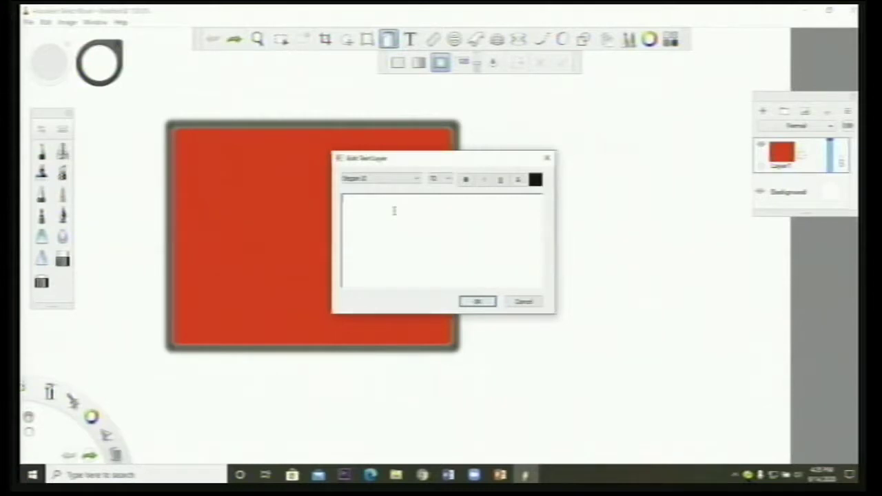
type("pra")
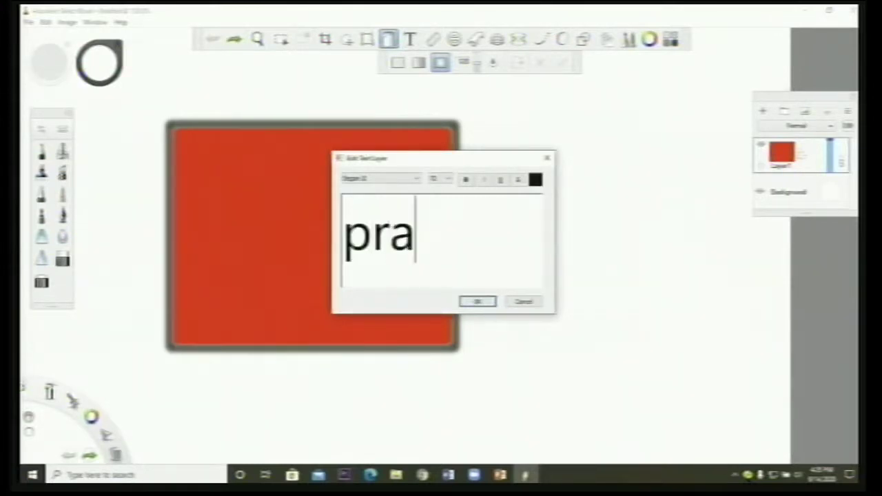
type("deep")
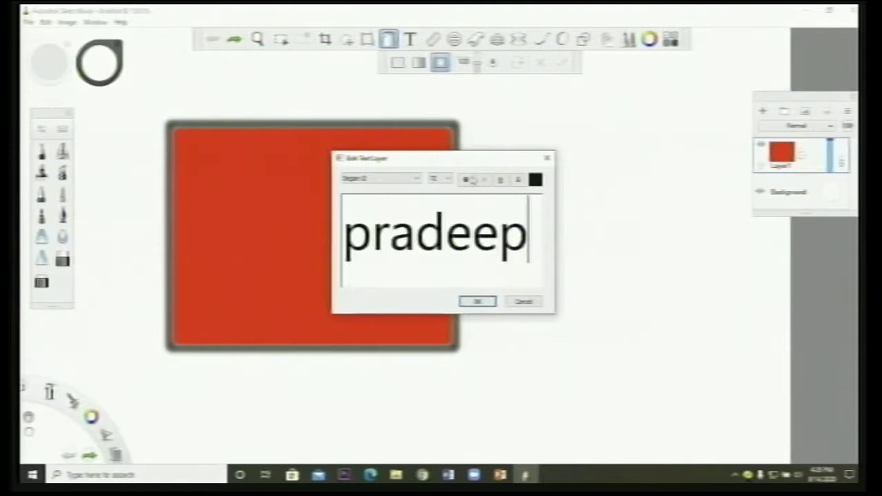
left_click(467, 181)
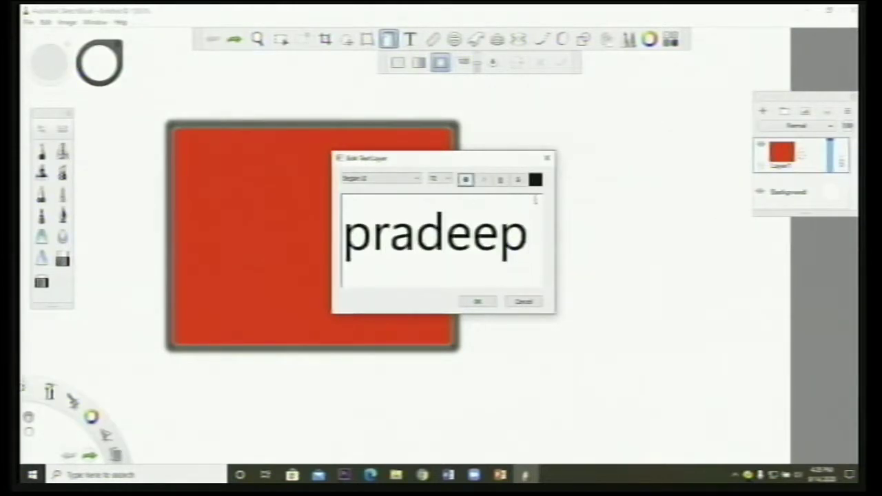
left_click(537, 181)
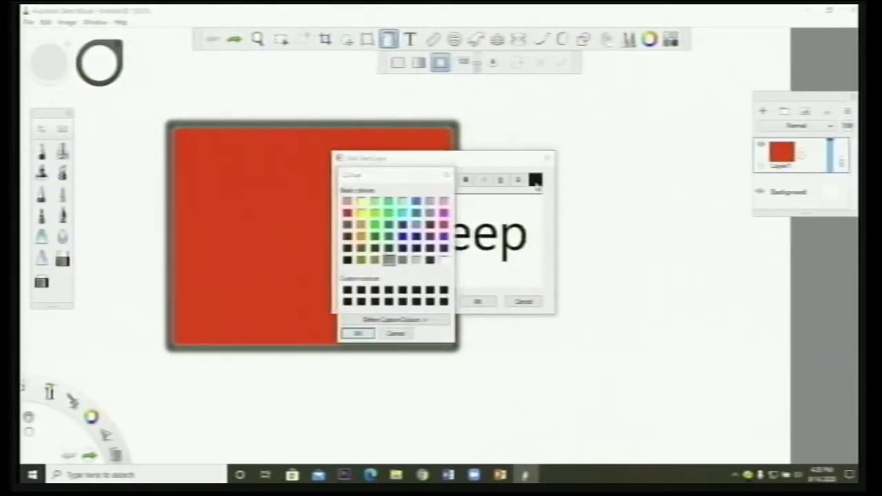
left_click(448, 175)
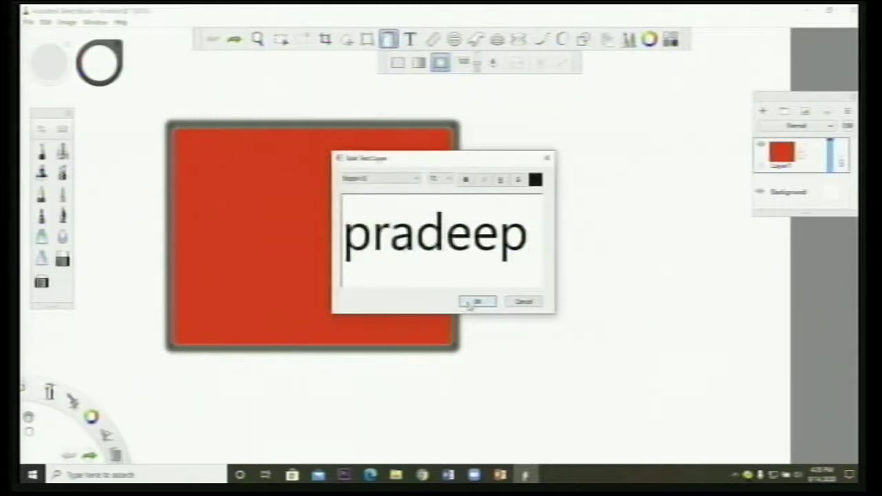
left_click(476, 301)
- Move and slightly tilt the text across the red rectangle's right edge, and undo the transform and the text layer
left_click_drag(420, 250, 563, 262)
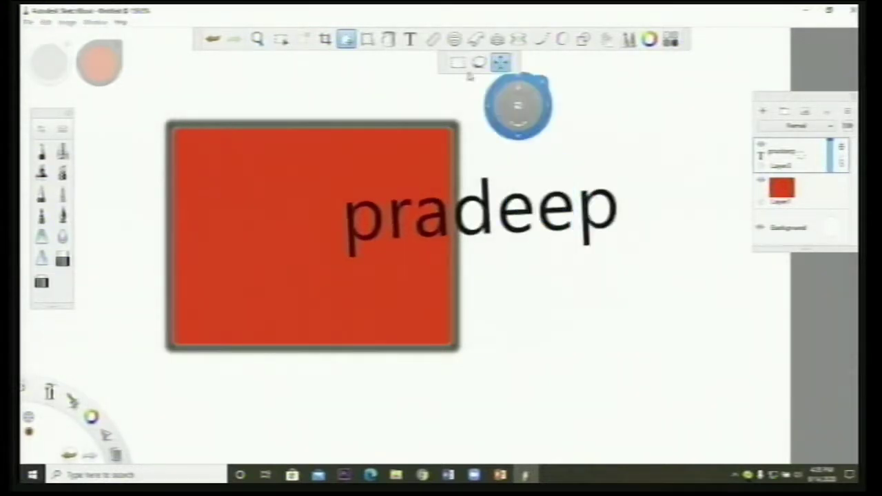
left_click(348, 41)
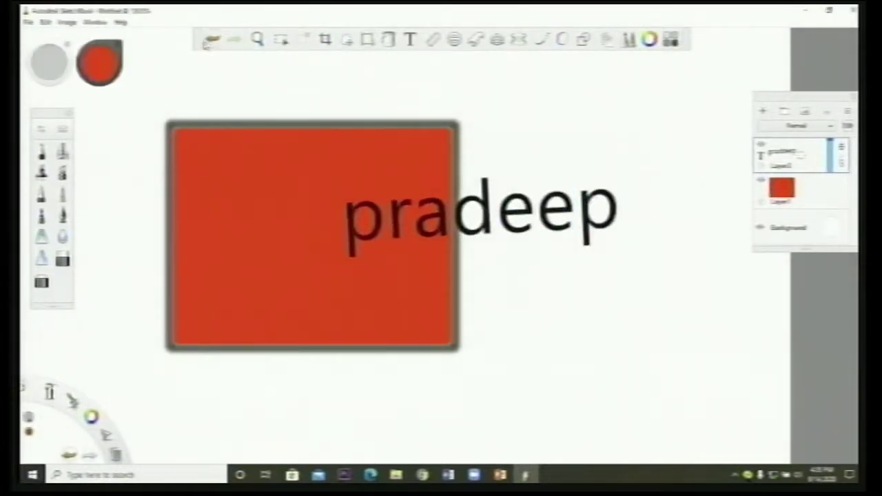
left_click(211, 42)
left_click(211, 42)
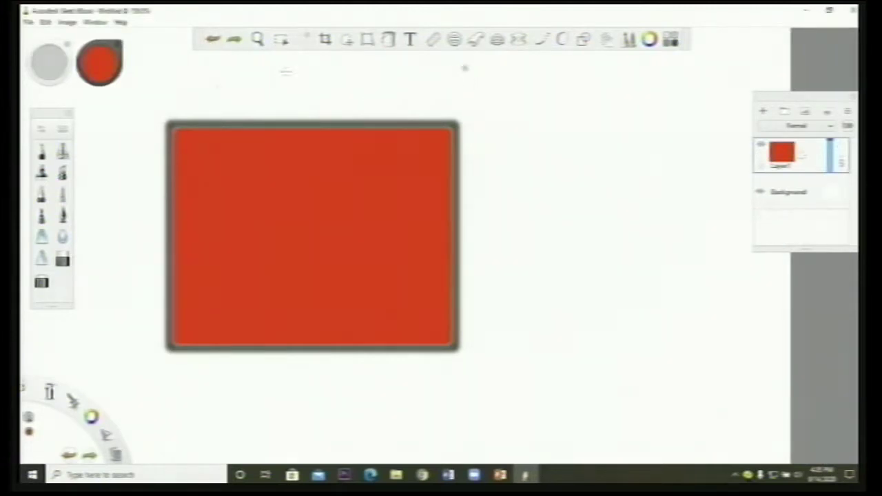
- Enclose the red rectangle and the stray brush stroke in a rectangular selection, delete the contents and deselect
mouse_move(147, 101)
left_mouse_down()
mouse_move(199, 108)
mouse_move(233, 121)
left_mouse_up()
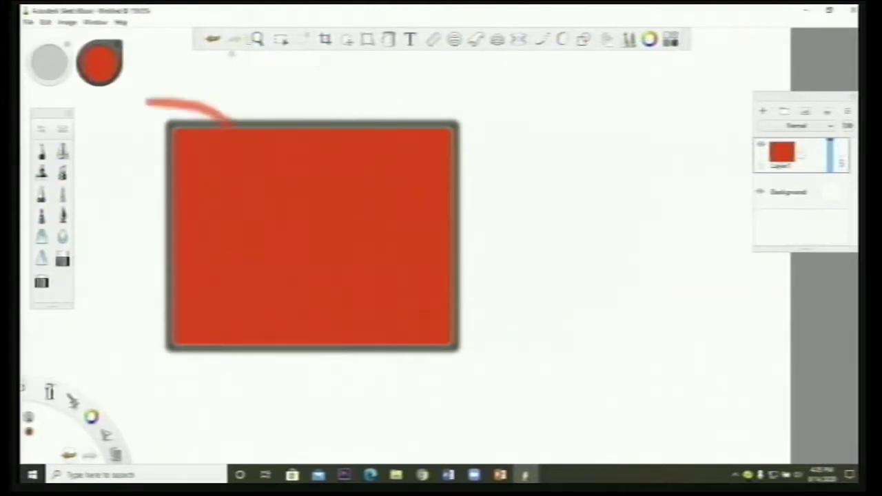
left_click(257, 39)
left_click(282, 40)
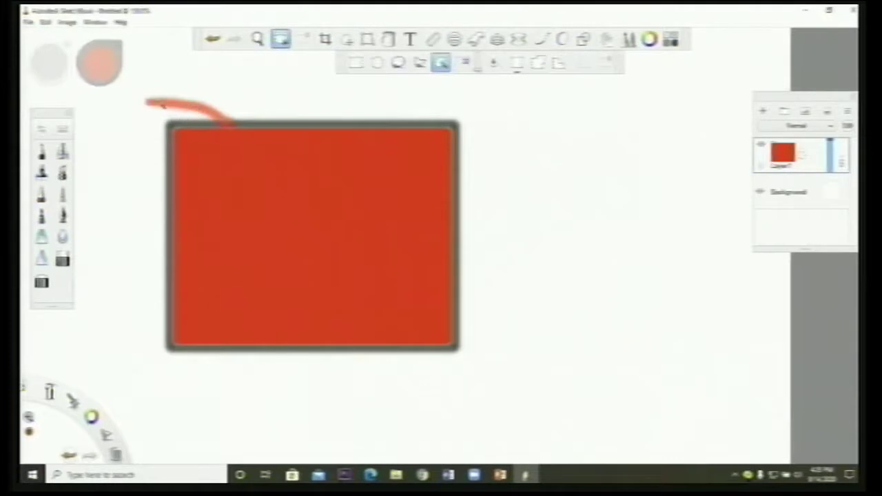
left_click(356, 63)
mouse_move(126, 88)
left_mouse_down()
mouse_move(203, 95)
mouse_move(498, 354)
mouse_move(544, 417)
left_mouse_up()
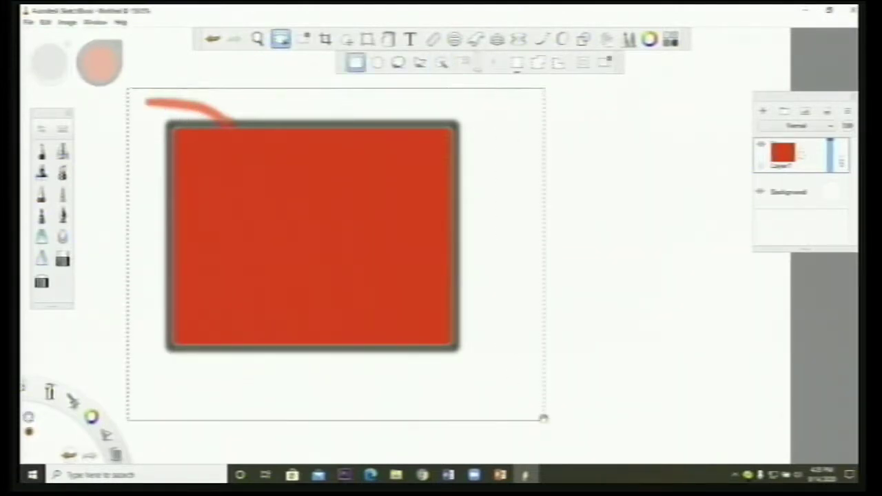
key("Delete")
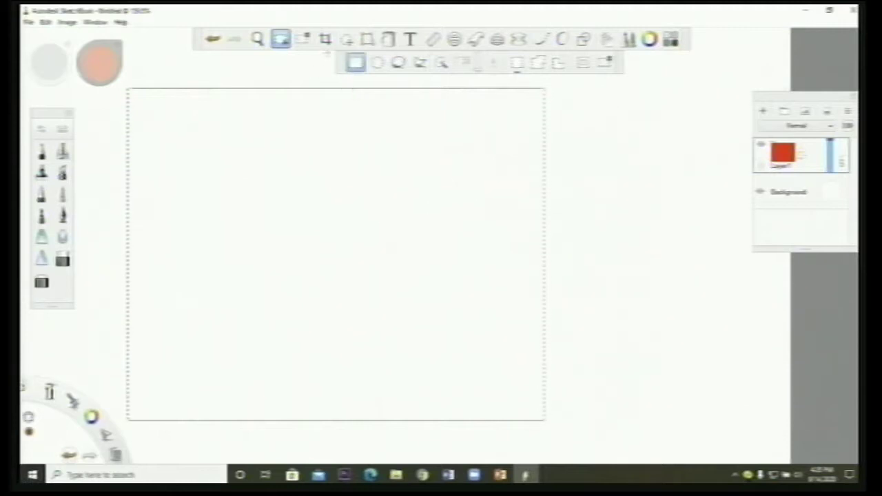
left_click(307, 42)
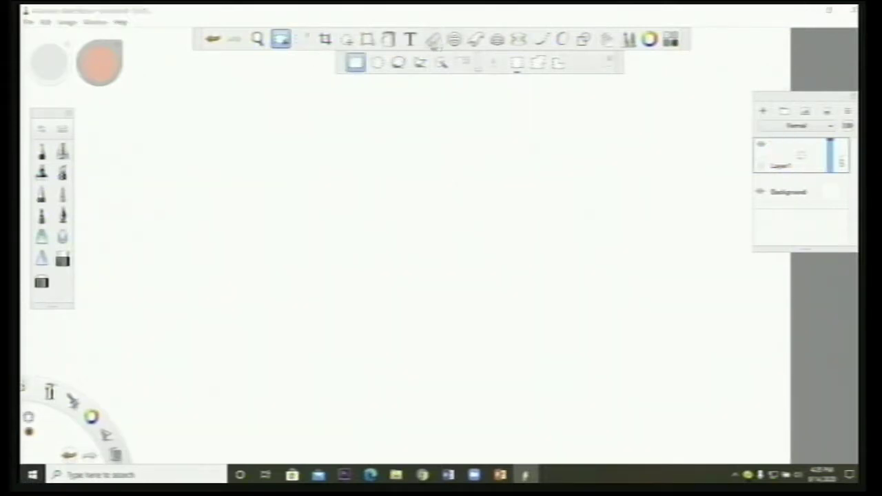
- Trace a horizontal line and a diagonal line from its left end with the Pencil along the ruler, and undo both
left_click(433, 40)
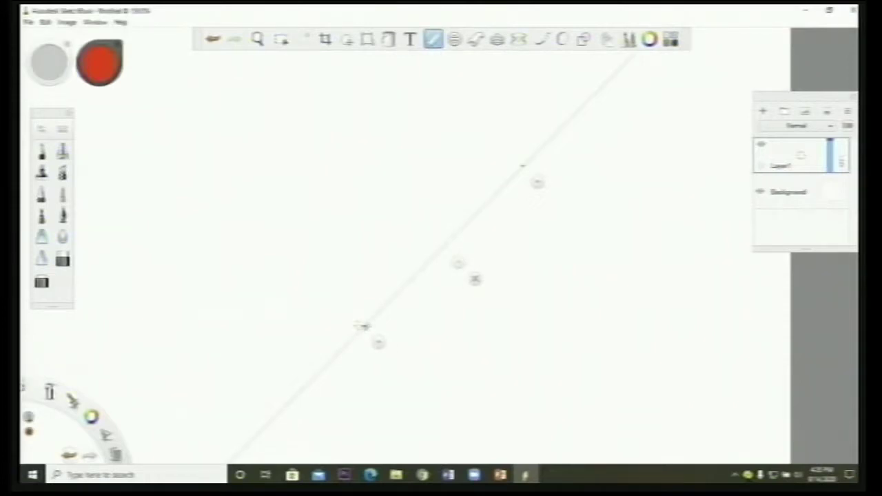
left_click(41, 153)
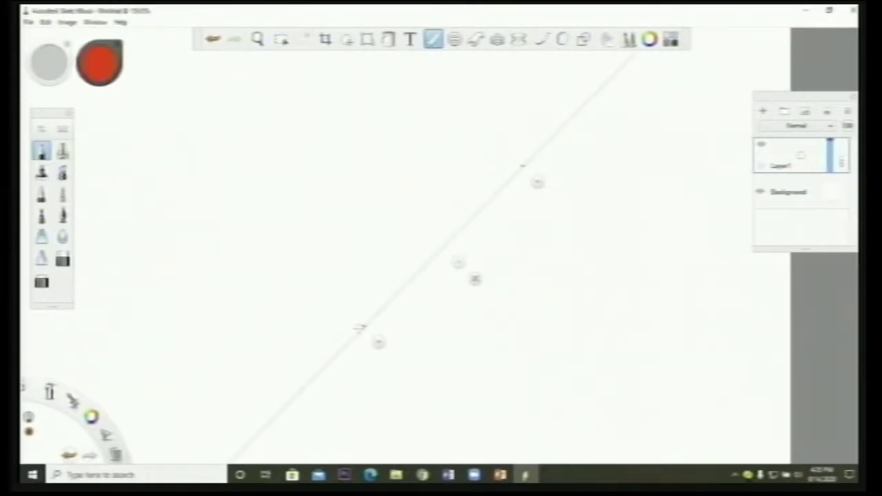
mouse_move(363, 327)
left_mouse_down()
mouse_move(292, 248)
mouse_move(258, 165)
mouse_move(527, 165)
left_mouse_up()
left_click_drag(507, 207, 431, 264)
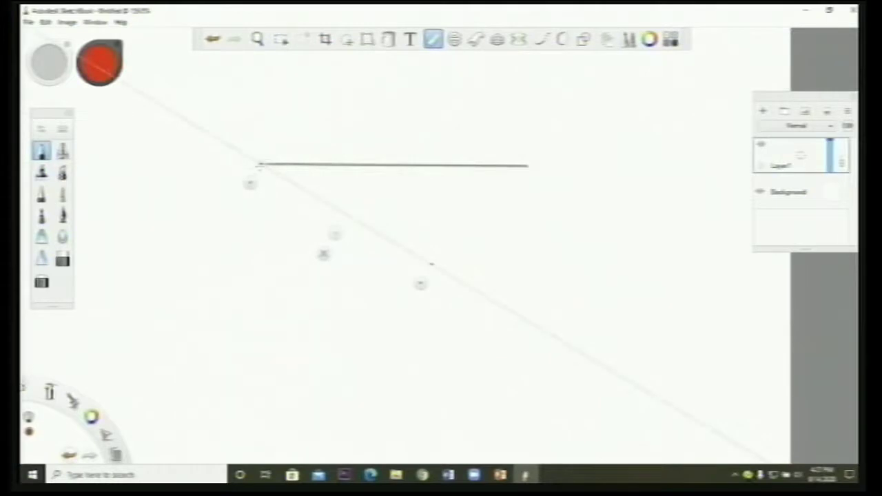
left_click_drag(263, 167, 435, 264)
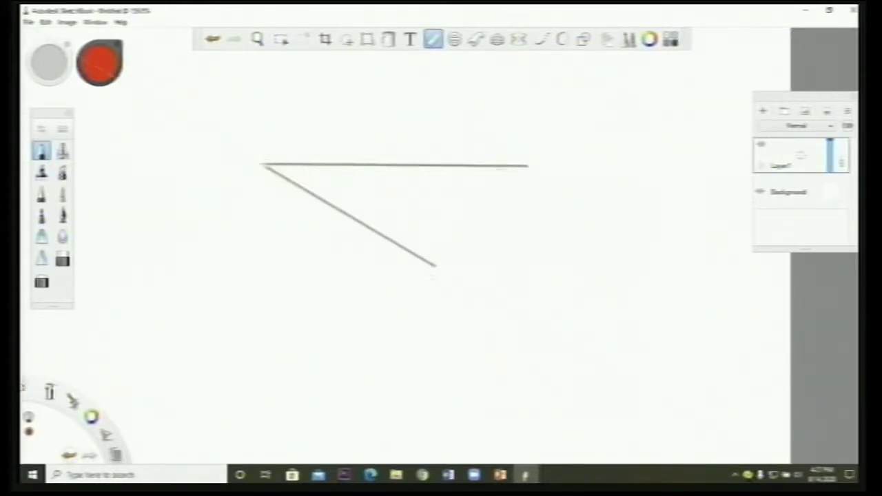
key("ctrl+z")
key("ctrl+z")
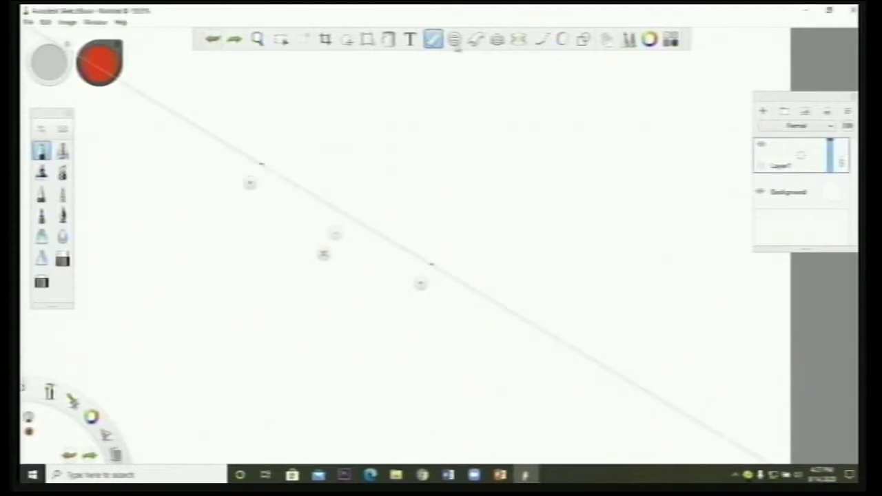
- Trace a wide flat ellipse, a smaller flat ellipse and a rounder, nearly circular one around the same center with the Ellipse guide
left_click(455, 40)
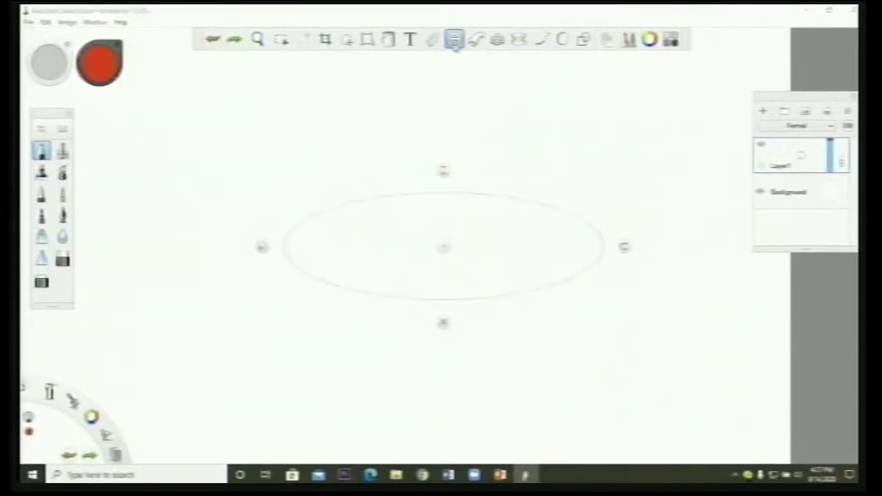
mouse_move(433, 193)
left_mouse_down()
mouse_move(492, 194)
mouse_move(533, 213)
mouse_move(568, 260)
mouse_move(497, 290)
mouse_move(334, 286)
left_mouse_up()
mouse_move(373, 200)
left_mouse_down()
mouse_move(431, 232)
mouse_move(310, 247)
mouse_move(287, 223)
mouse_move(333, 195)
left_mouse_up()
mouse_move(351, 227)
left_mouse_down()
mouse_move(486, 211)
mouse_move(364, 276)
mouse_move(351, 227)
left_mouse_up()
mouse_move(445, 186)
left_mouse_down()
mouse_move(449, 109)
mouse_move(446, 160)
mouse_move(473, 162)
mouse_move(343, 275)
mouse_move(475, 160)
mouse_move(469, 162)
left_mouse_up()
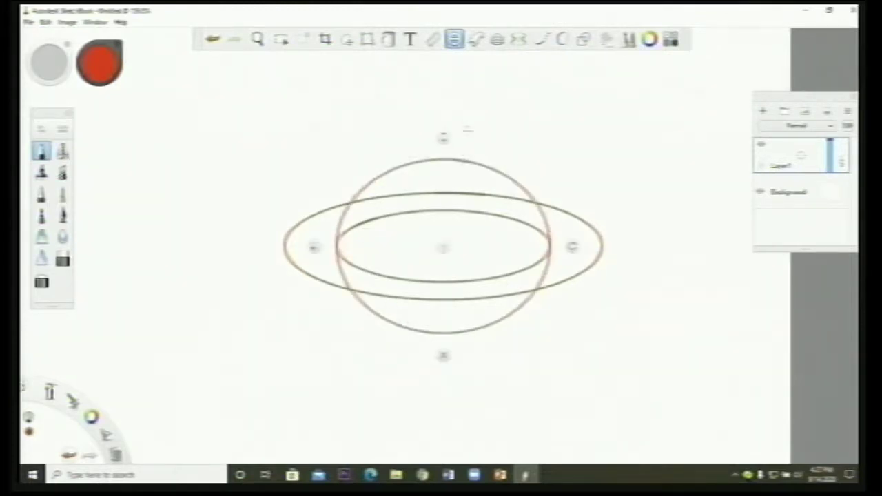
- Undo all the traced ellipses
key("ctrl+z")
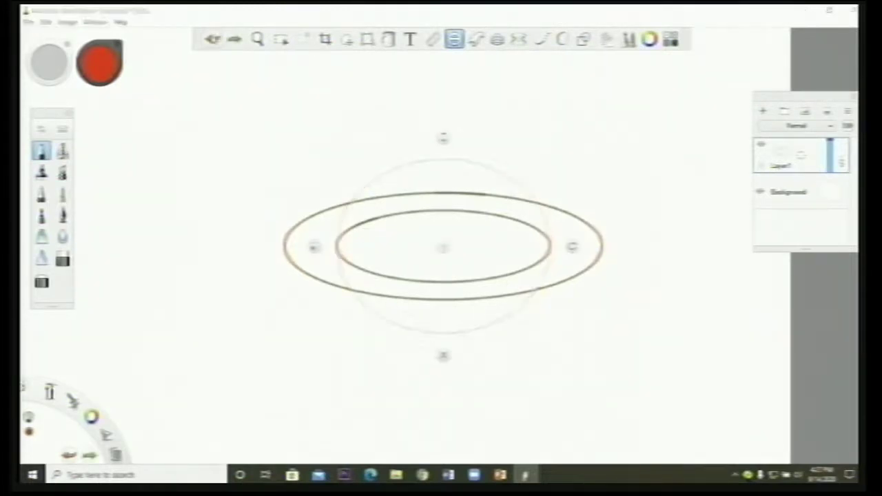
key("ctrl+z")
key("ctrl+z")
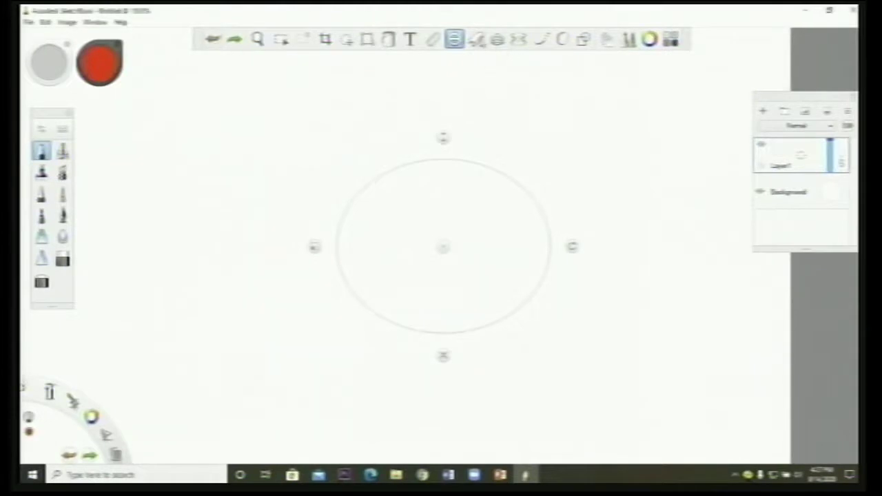
- Trace the complete outline of the French Curve guide in several pencil strokes
left_click(476, 39)
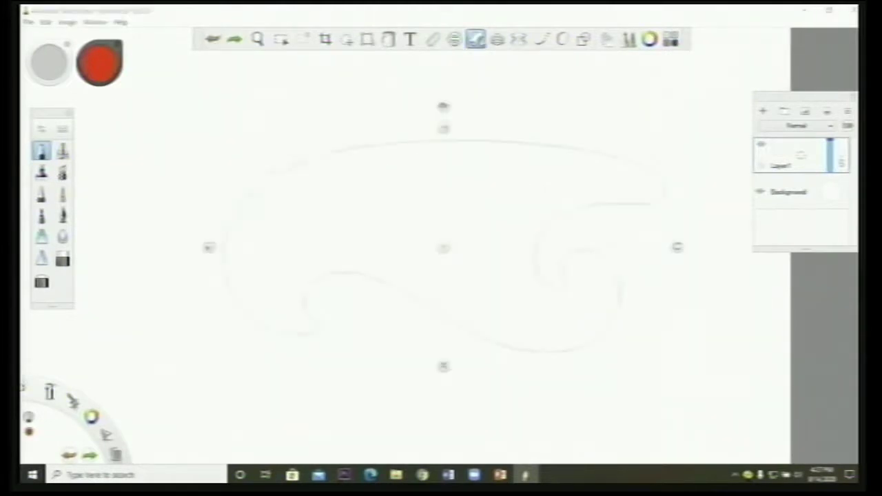
left_click_drag(436, 142, 573, 162)
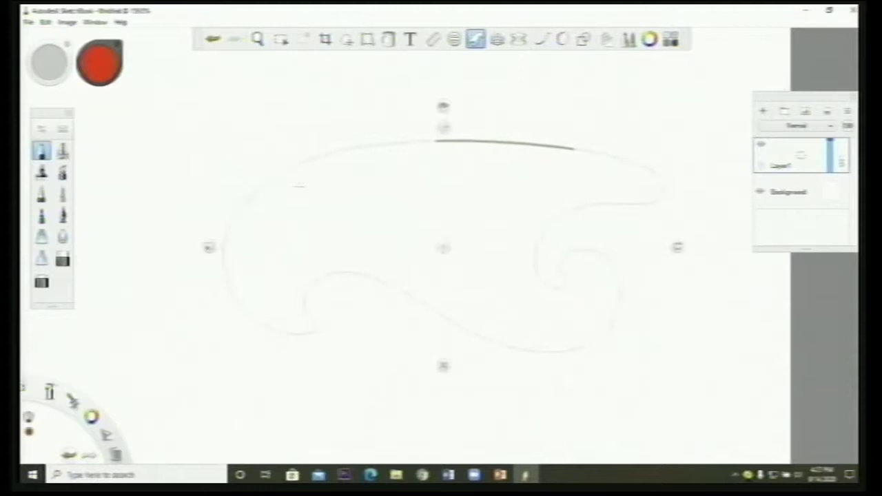
mouse_move(304, 296)
left_mouse_down()
mouse_move(311, 327)
mouse_move(267, 329)
left_mouse_up()
mouse_move(535, 258)
left_mouse_down()
mouse_move(557, 289)
mouse_move(568, 292)
mouse_move(570, 271)
mouse_move(587, 252)
mouse_move(619, 284)
left_mouse_up()
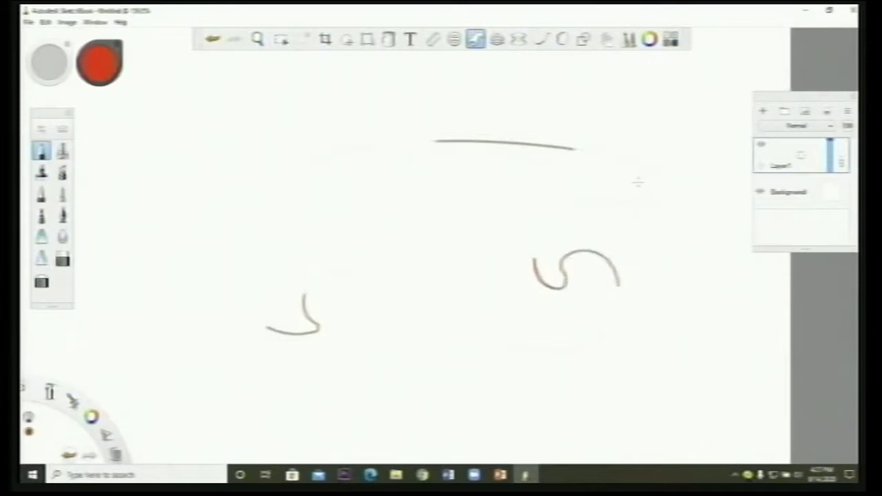
mouse_move(646, 167)
left_mouse_down()
mouse_move(662, 188)
mouse_move(645, 204)
mouse_move(607, 204)
left_mouse_up()
mouse_move(416, 144)
left_mouse_down()
mouse_move(238, 303)
mouse_move(329, 303)
mouse_move(358, 262)
mouse_move(619, 275)
left_mouse_up()
mouse_move(535, 262)
left_mouse_down()
mouse_move(606, 204)
mouse_move(559, 166)
left_mouse_up()
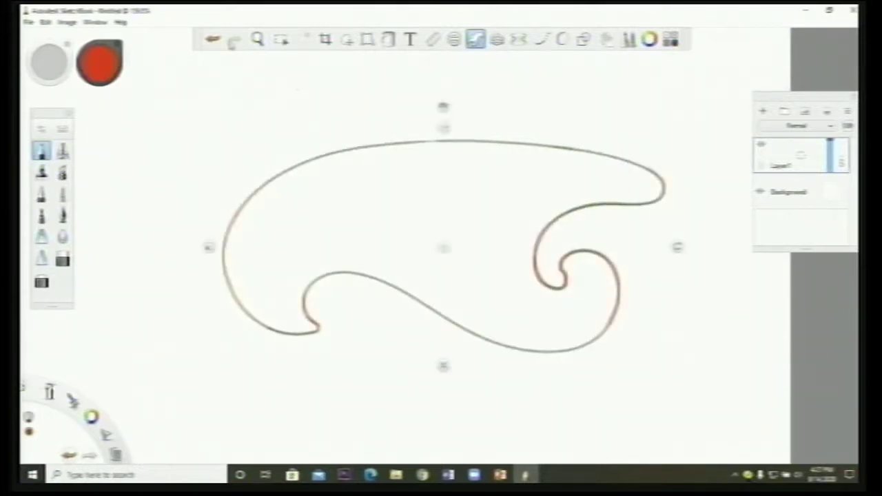
- Undo all the French Curve strokes and turn on the perspective guides
left_click(214, 39)
left_click(214, 39)
left_click(213, 39)
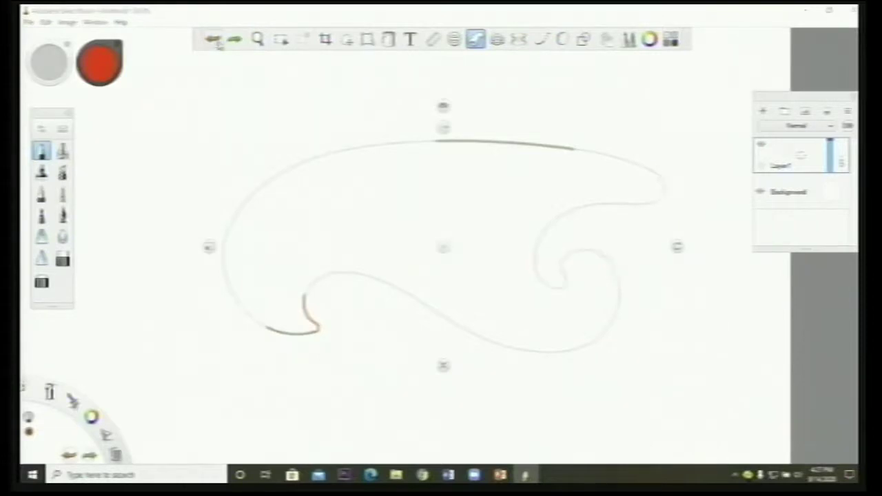
left_click(499, 40)
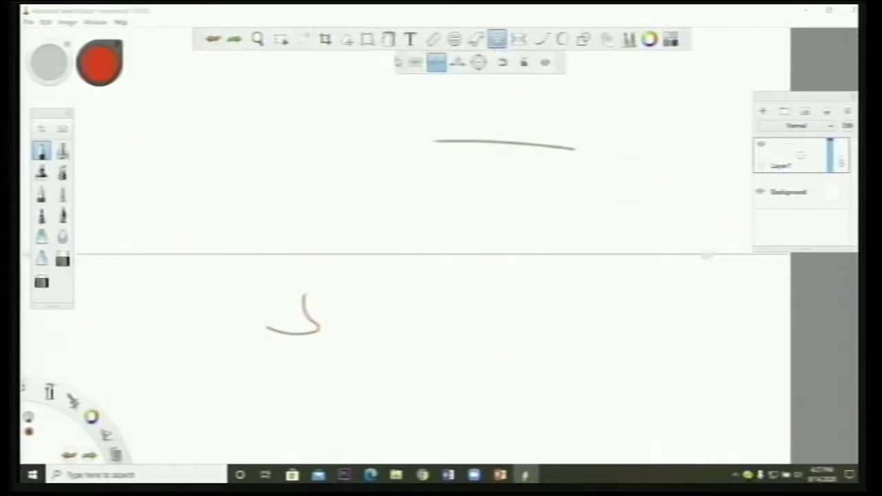
left_click(212, 39)
left_click(212, 39)
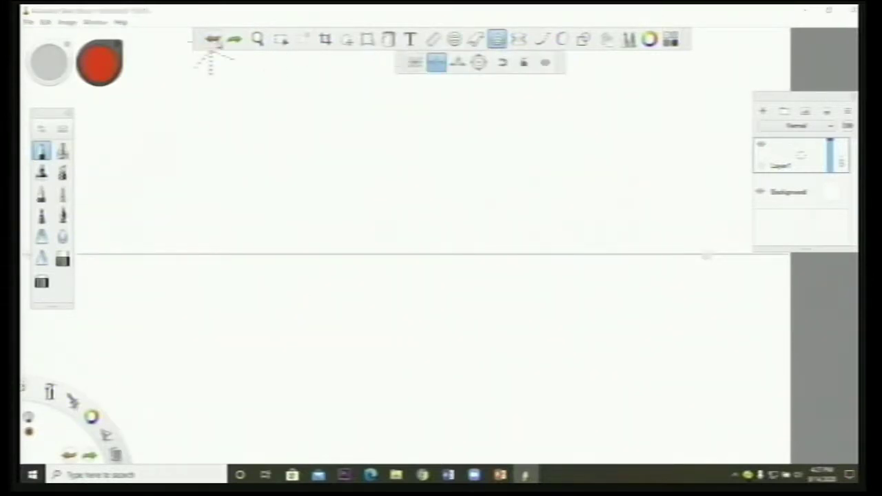
left_click(498, 40)
left_click(498, 40)
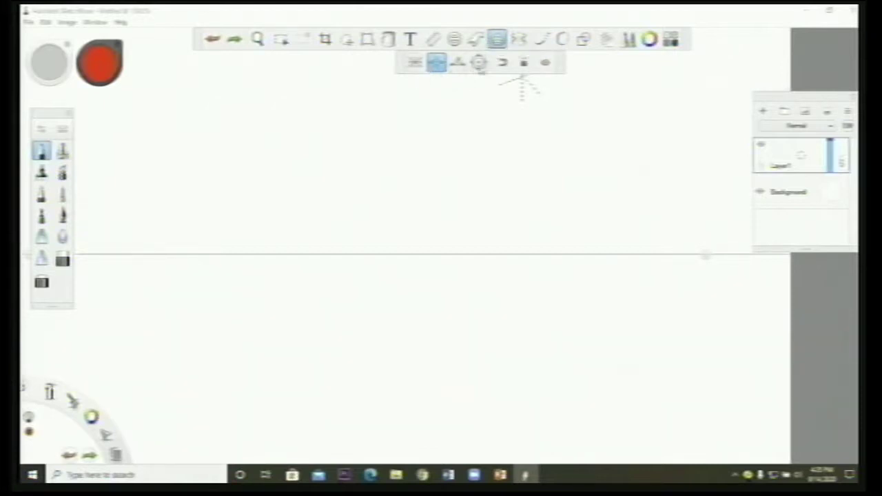
- Switch the guide to 1-point perspective and draw a diagonal line rising from the vanishing point, joined to a horizontal line
left_click(415, 63)
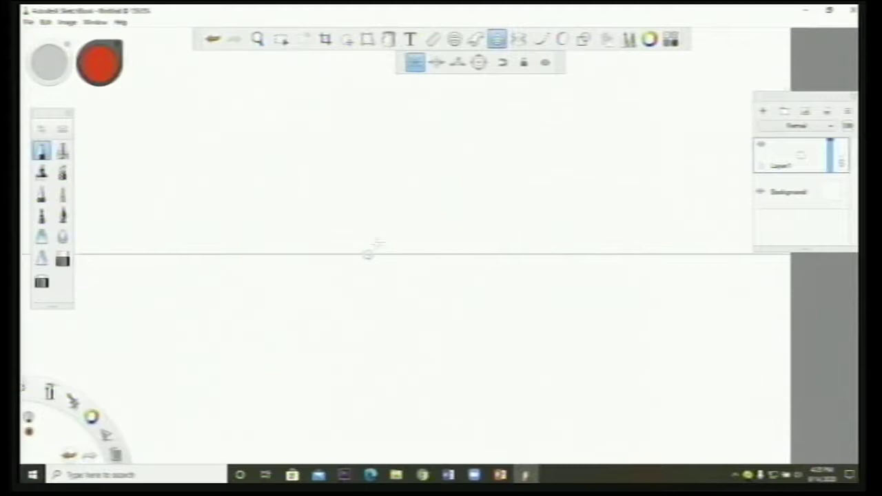
left_click_drag(382, 240, 511, 119)
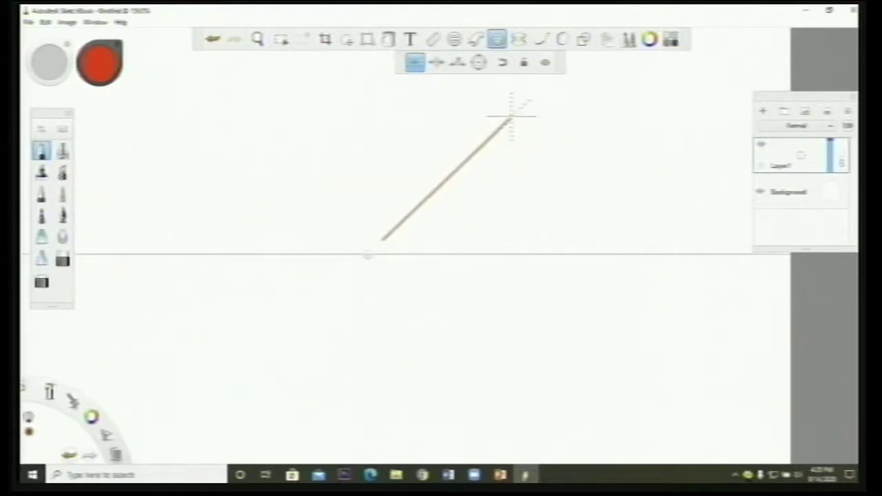
left_click_drag(511, 120, 647, 120)
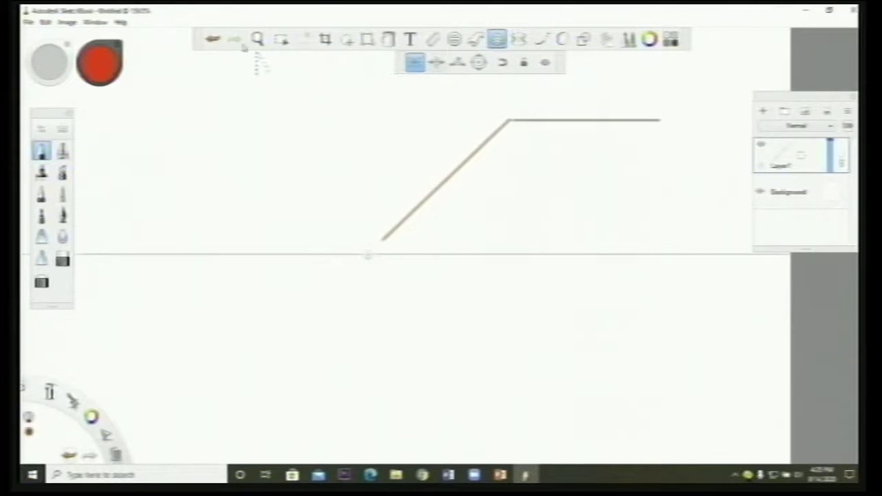
- Undo both lines drawn with the 1-point perspective guide
key("ctrl+z")
key("ctrl+z")
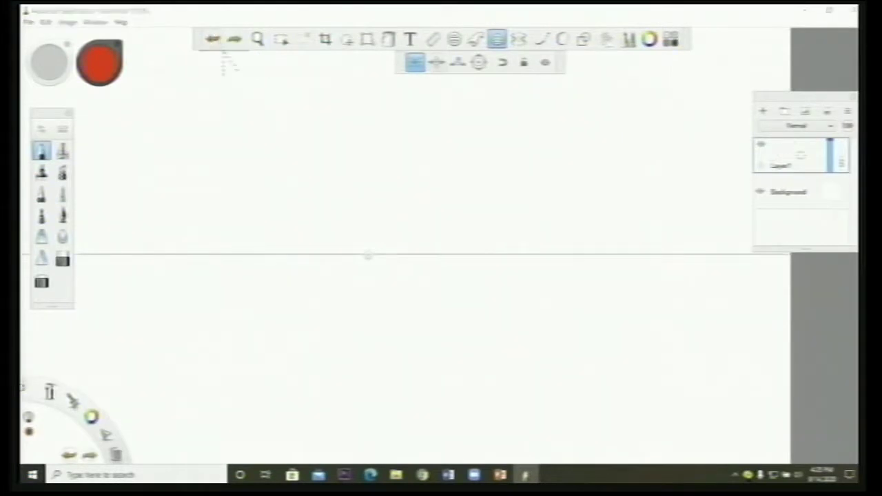
- Switch to the 3-point perspective guide and draw a long diagonal from the upper vanishing point, plus a short line on the opposite side
left_click(458, 62)
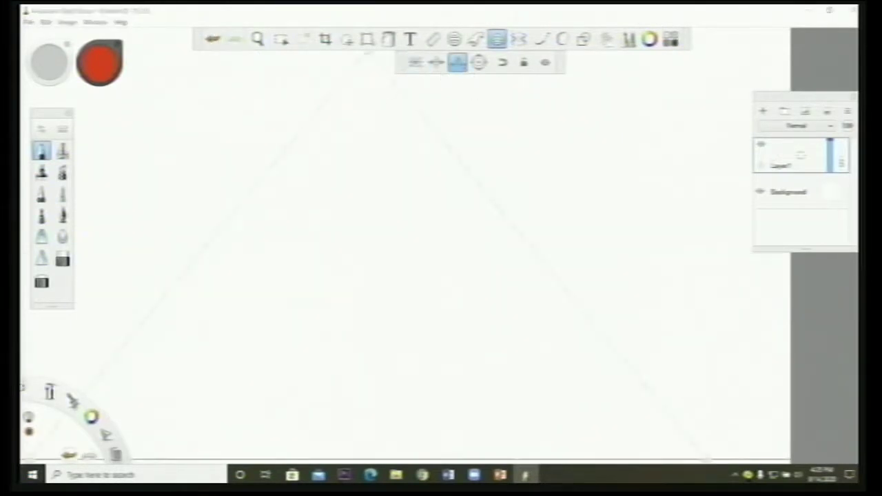
left_click_drag(358, 63, 104, 369)
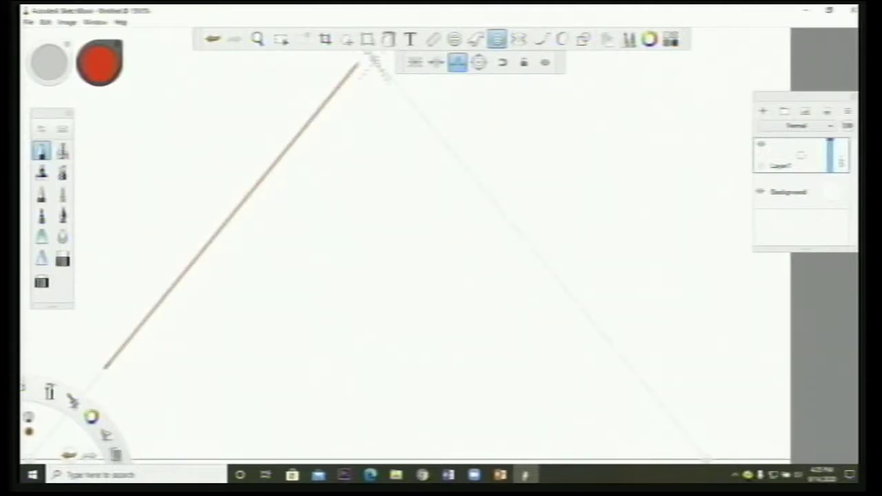
left_click_drag(384, 79, 433, 146)
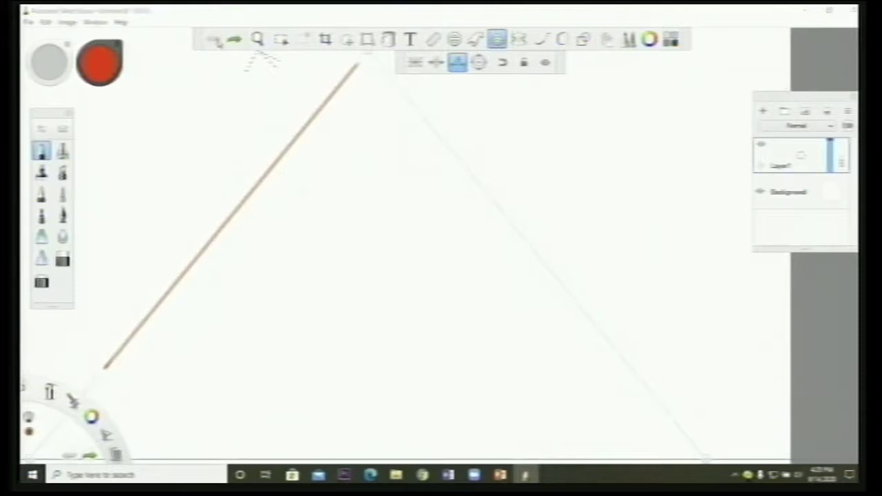
- Switch to the fisheye perspective guide and draw a short arc along the upper-right part of its circle
left_click(479, 62)
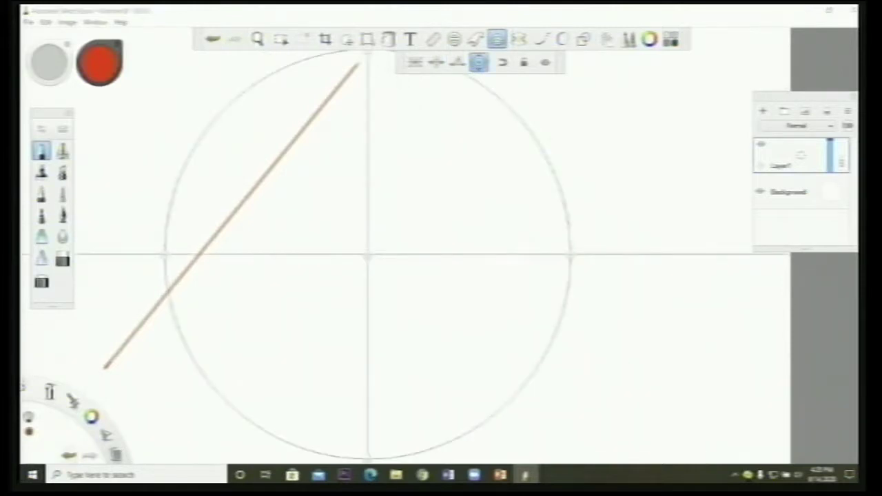
left_click(214, 39)
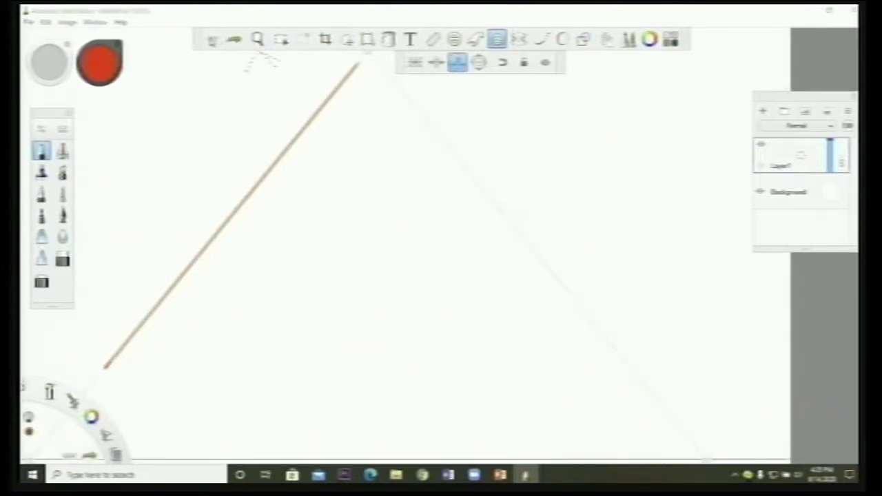
left_click(446, 62)
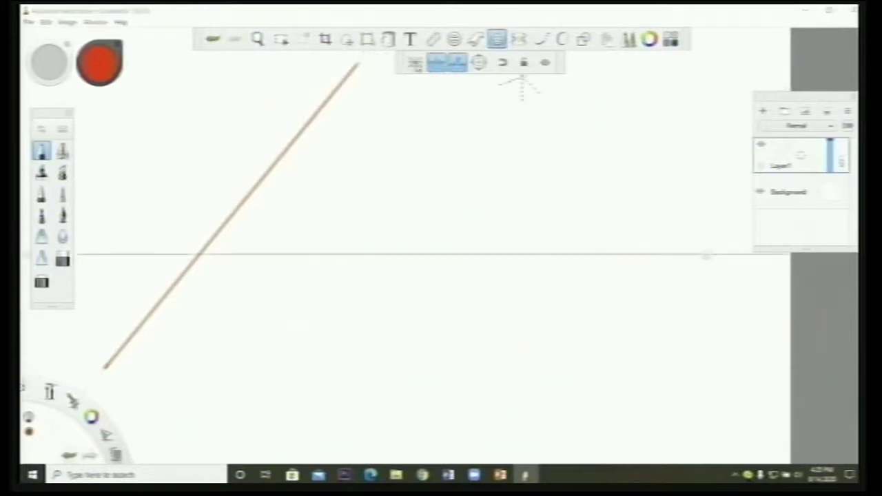
left_click(479, 63)
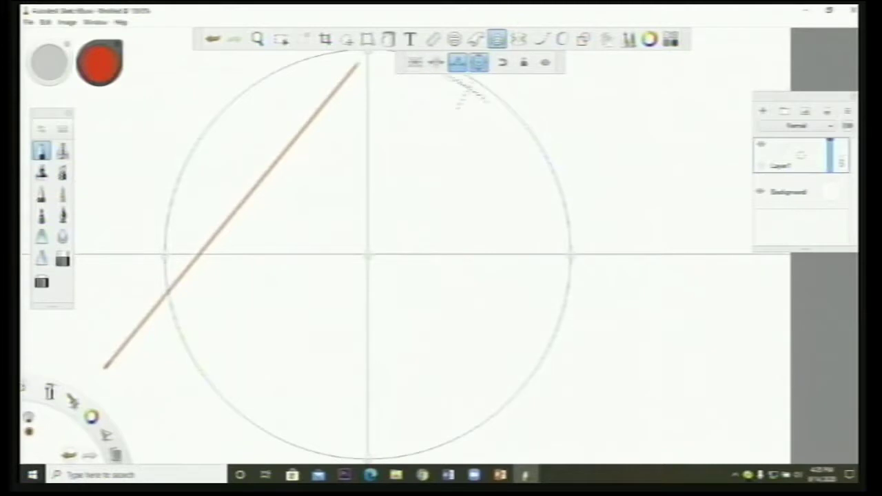
left_click_drag(482, 85, 536, 147)
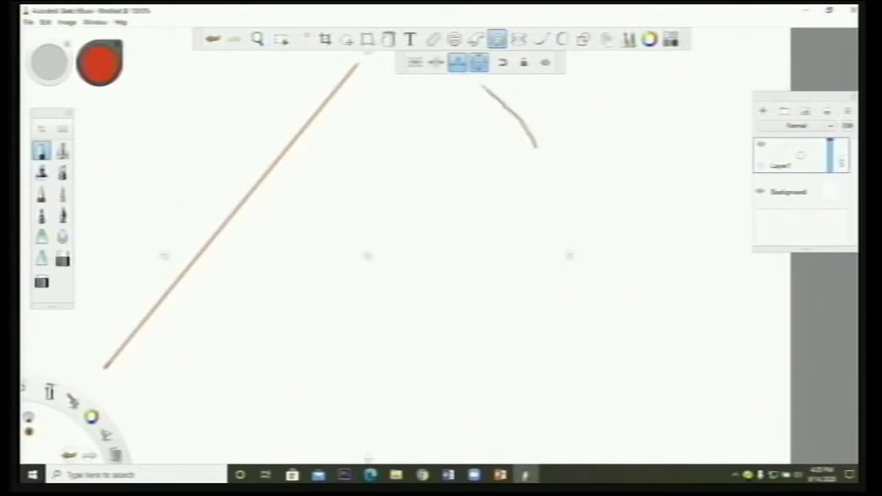
- Trace the fisheye guide's circle with separate strokes along its upper-right, upper-left and lower-left arcs
left_click(257, 39)
left_click(405, 174)
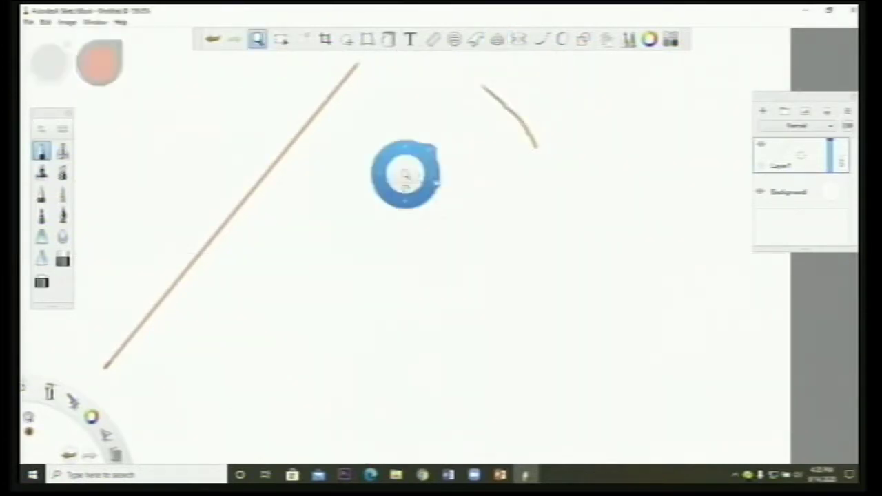
scroll(475, 249, "down", 5)
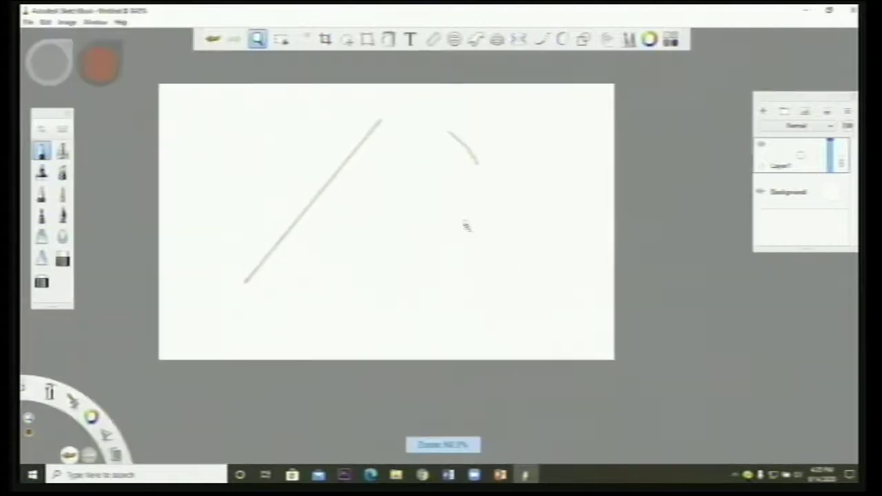
scroll(466, 226, "up", 2)
left_click_drag(463, 187, 469, 86)
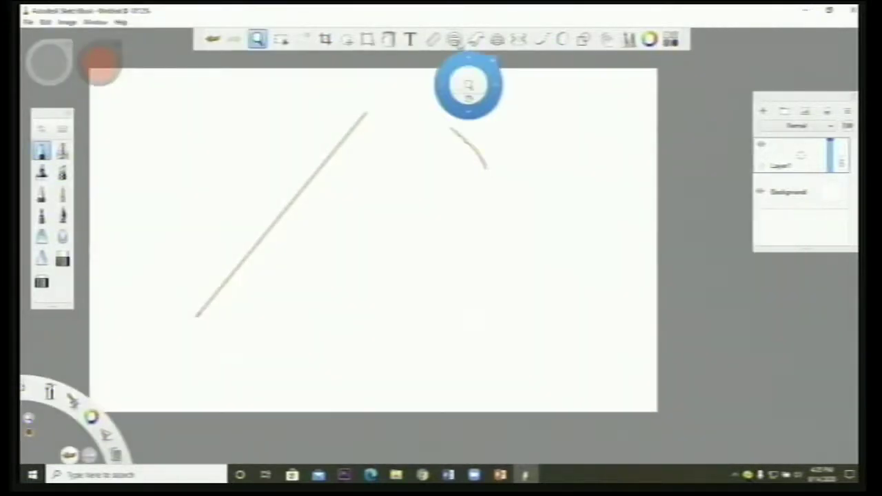
left_click(455, 38)
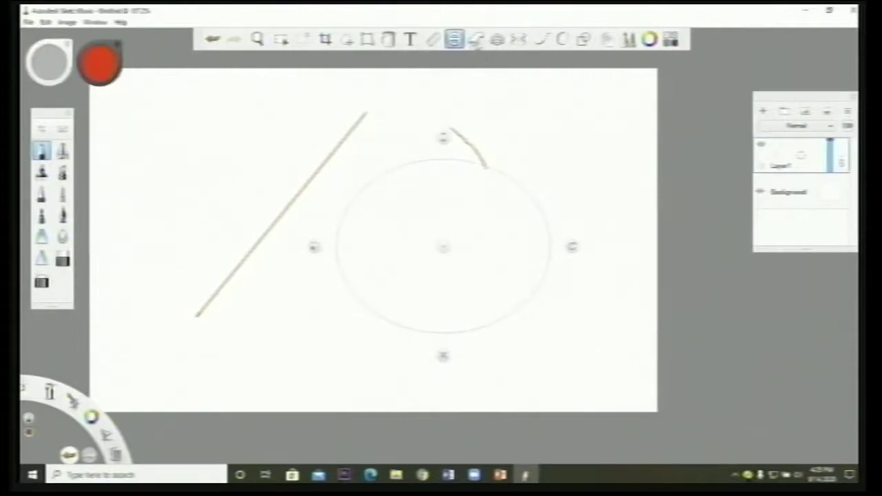
left_click(497, 39)
left_click(479, 62)
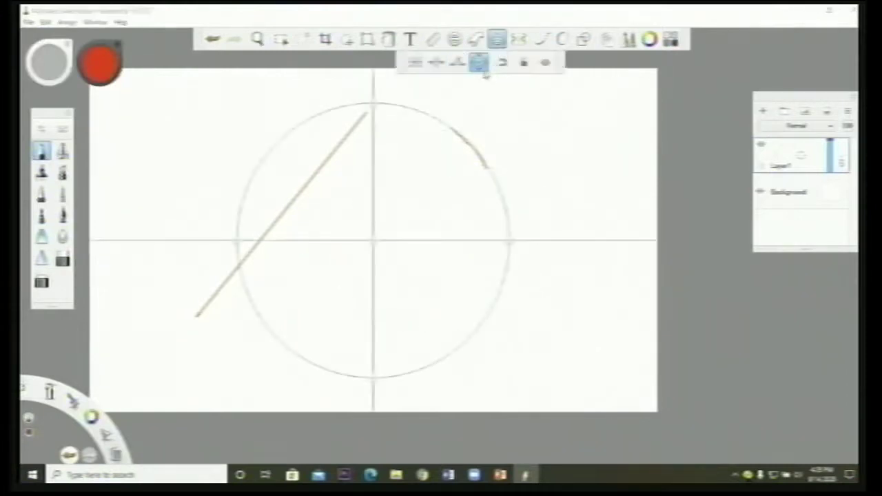
left_click_drag(487, 168, 500, 222)
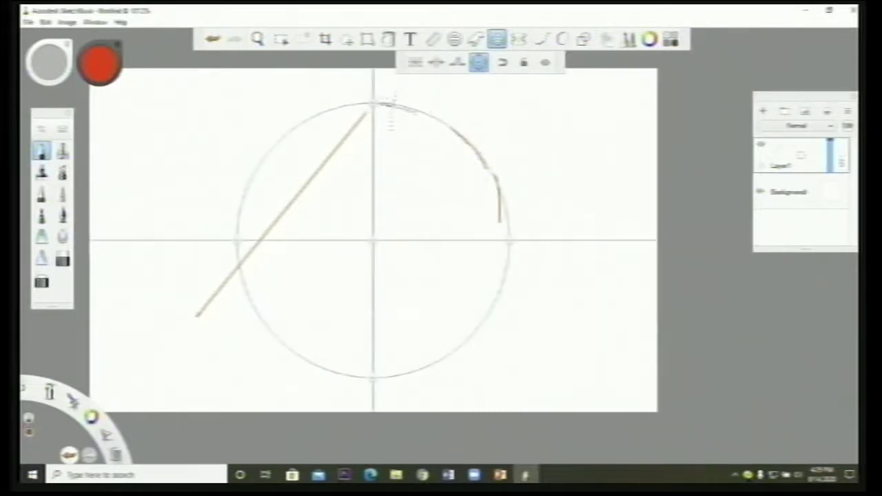
mouse_move(390, 104)
left_mouse_down()
mouse_move(433, 117)
mouse_move(501, 216)
mouse_move(509, 241)
left_mouse_up()
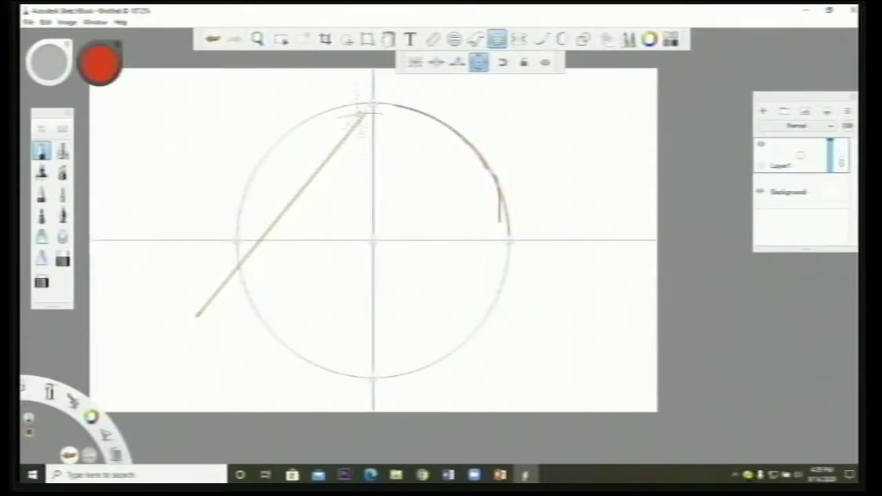
mouse_move(353, 103)
left_mouse_down()
mouse_move(285, 136)
mouse_move(248, 185)
mouse_move(236, 239)
left_mouse_up()
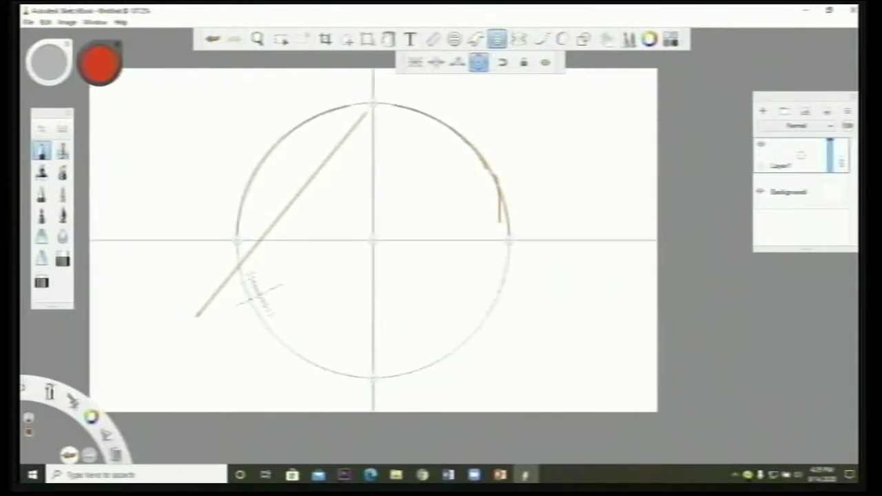
mouse_move(241, 271)
left_mouse_down()
mouse_move(256, 309)
mouse_move(302, 357)
mouse_move(372, 378)
left_mouse_up()
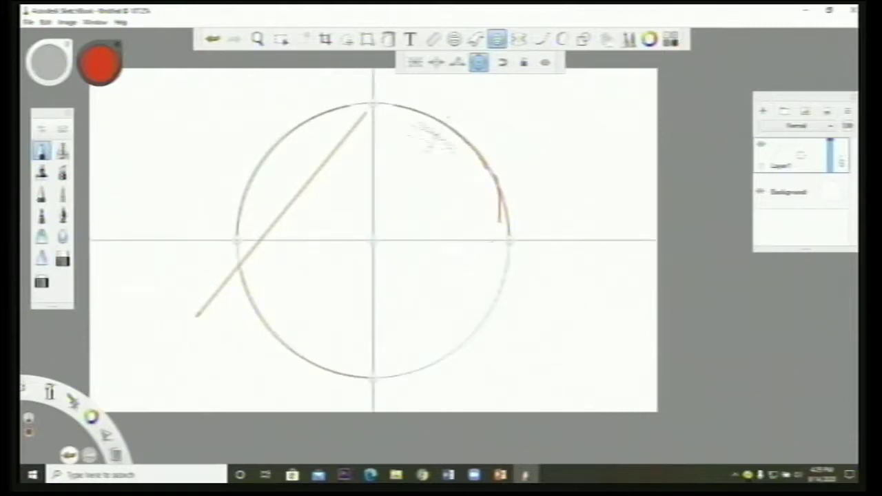
- Shrink the fisheye guide's circle and trace its right side, undoing and redrawing the first uneven strokes
mouse_move(373, 104)
left_mouse_down()
mouse_move(373, 145)
mouse_move(407, 153)
mouse_move(454, 213)
mouse_move(457, 281)
left_mouse_up()
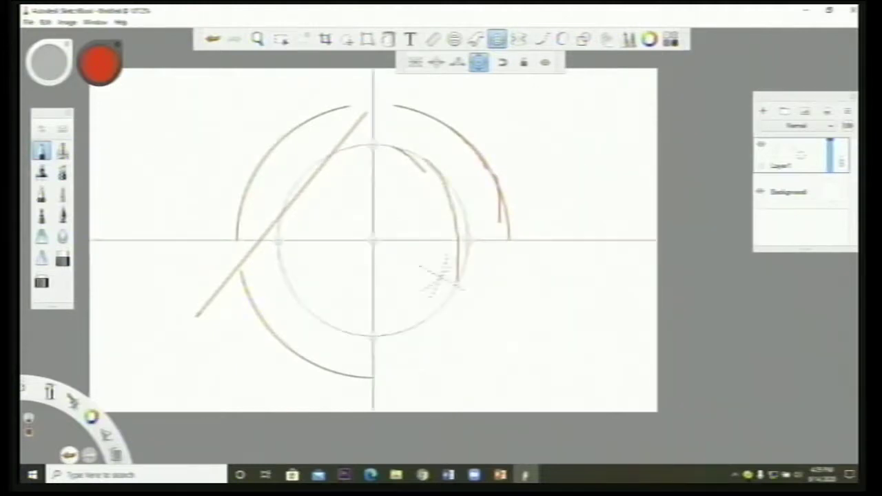
left_click(215, 40)
left_click(214, 40)
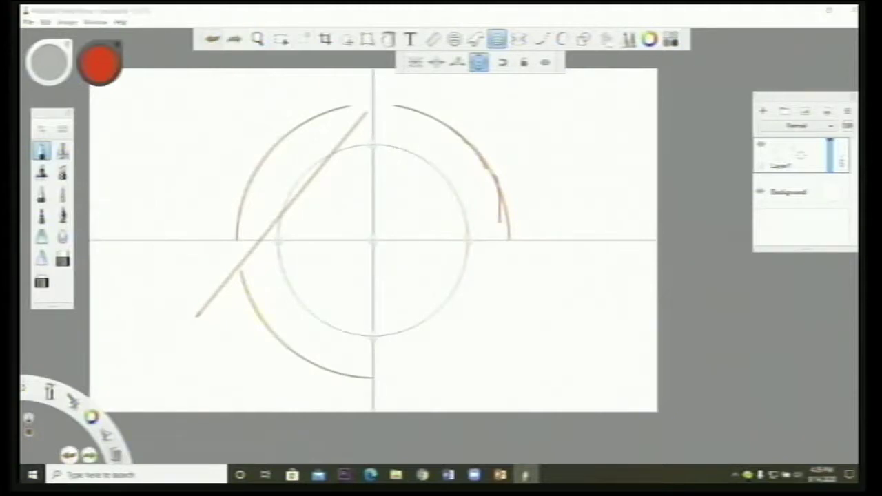
mouse_move(386, 146)
left_mouse_down()
mouse_move(448, 181)
mouse_move(469, 237)
mouse_move(448, 301)
left_mouse_up()
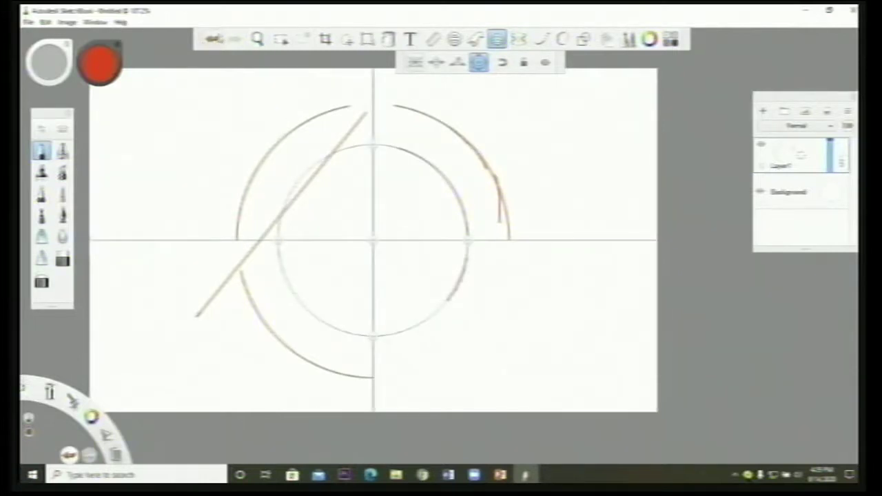
- Undo all strokes made with the perspective guides, redoing history as needed to reach the blank canvas
left_click(212, 39)
left_click(212, 39)
left_click(213, 38)
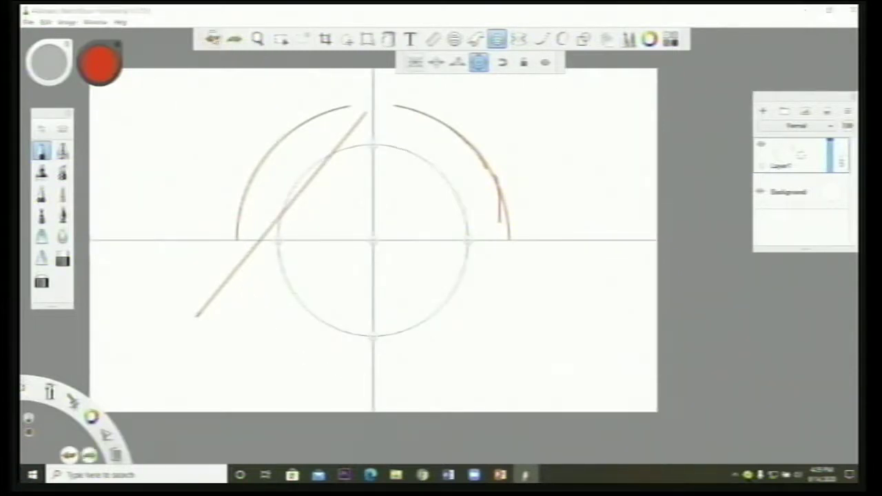
left_click(212, 38)
left_click(212, 39)
left_click(213, 39)
left_click(212, 39)
left_click(213, 39)
left_click(212, 38)
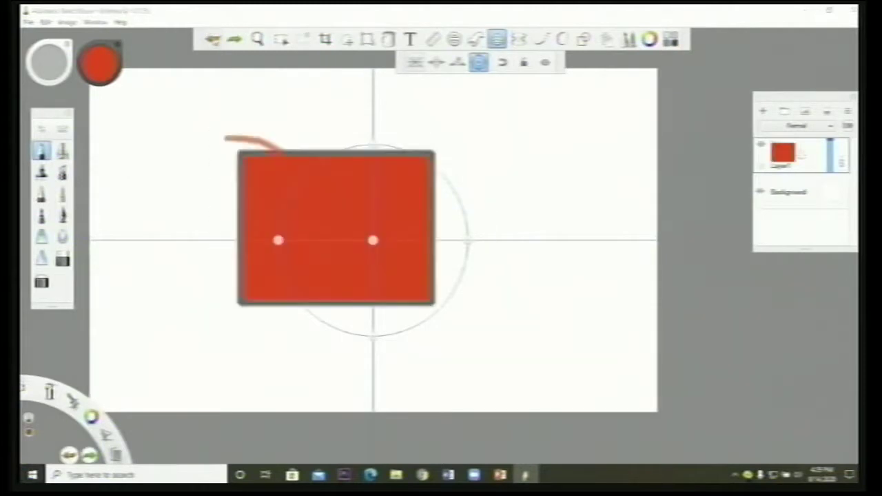
left_click(236, 40)
left_click(237, 40)
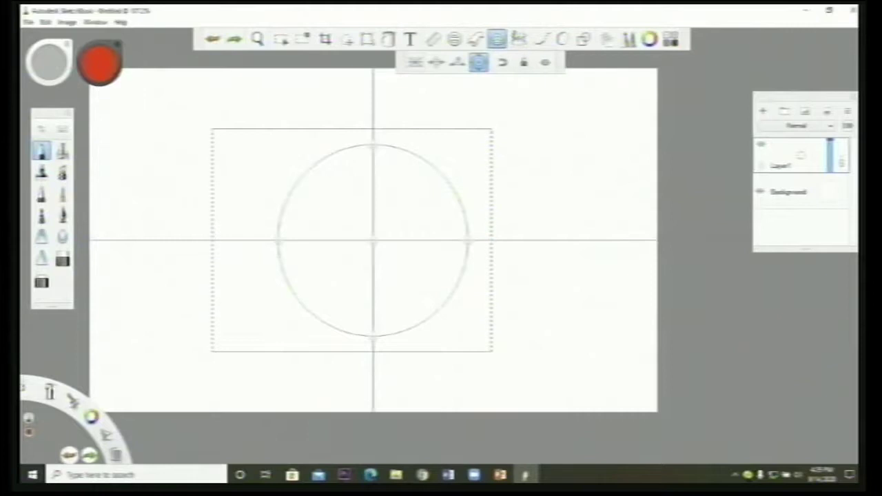
- Turn on vertical-axis symmetry with the rectangular selection cleared and the perspective guides off
left_click(518, 38)
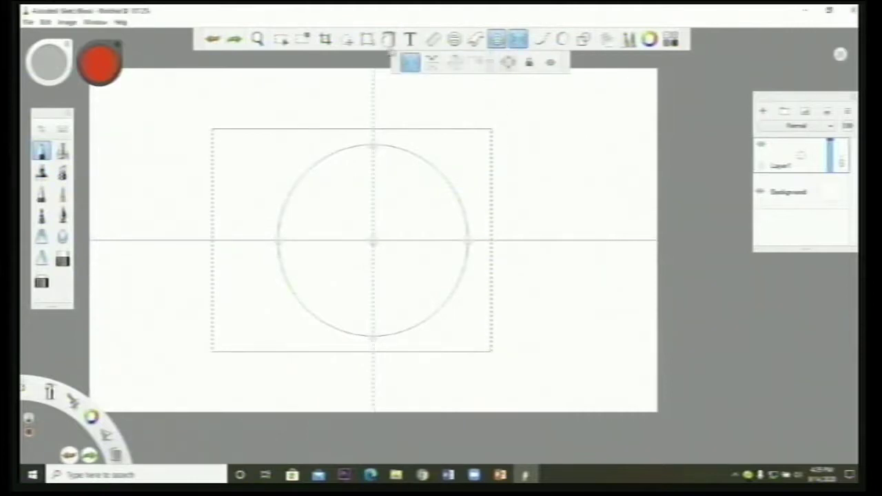
left_click(308, 39)
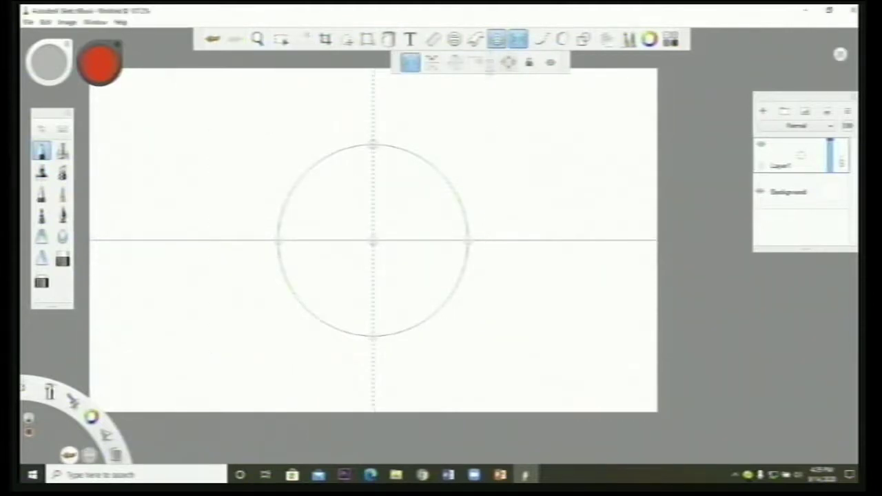
left_click(498, 39)
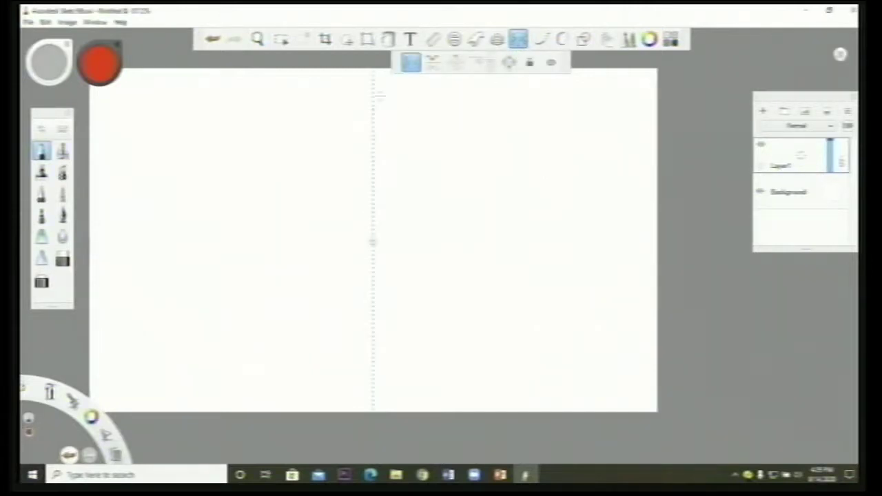
- Draw a mirrored pine tree outline on the vertical axis, and add horizontal-axis symmetry to draw a chain of loops beside it
mouse_move(372, 93)
left_mouse_down()
mouse_move(331, 145)
mouse_move(326, 152)
mouse_move(349, 147)
mouse_move(301, 207)
mouse_move(340, 201)
mouse_move(306, 268)
mouse_move(370, 264)
mouse_move(373, 322)
left_mouse_up()
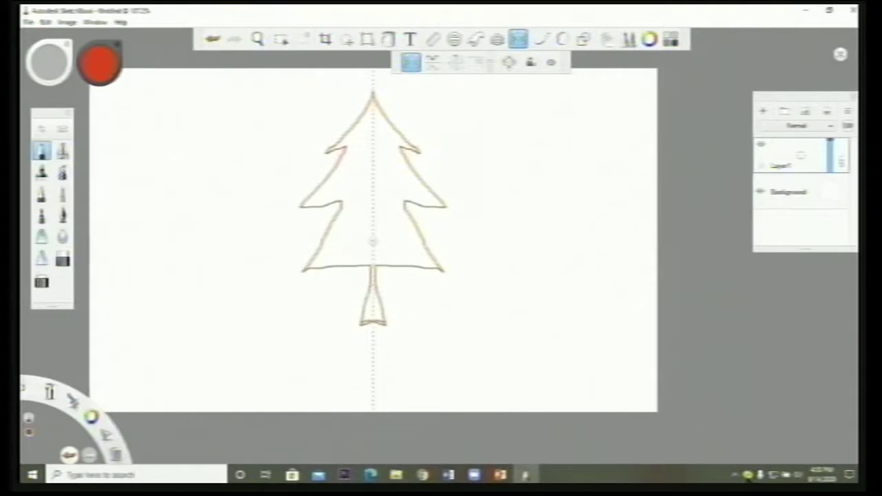
left_click(432, 63)
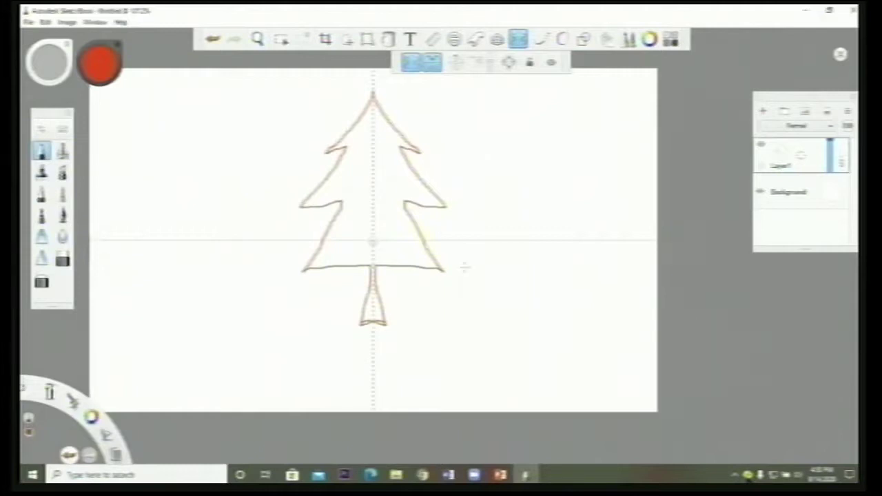
left_click_drag(432, 237, 652, 240)
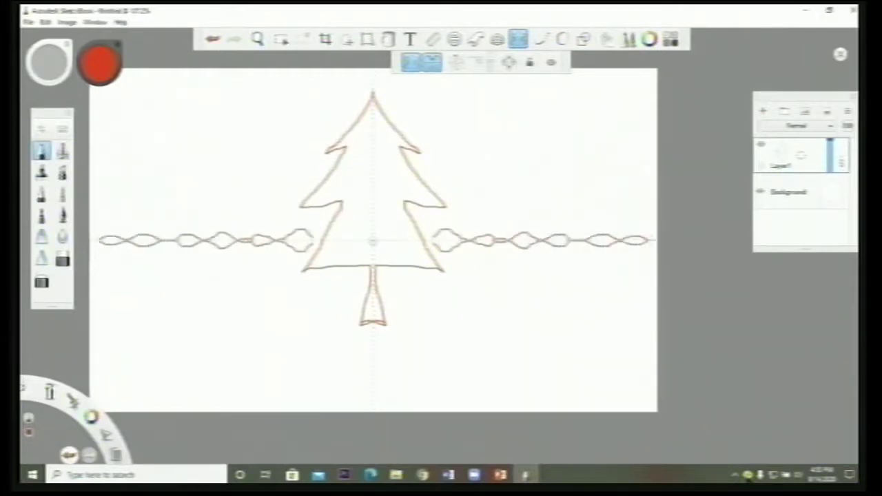
- Undo the tree and loop drawings and switch to radial symmetry with 12 sectors
left_click(214, 44)
left_click(215, 44)
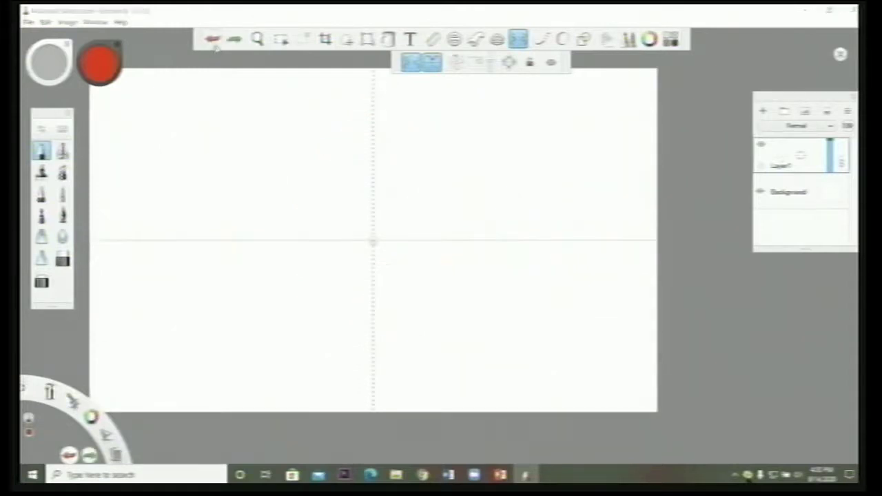
left_click(456, 66)
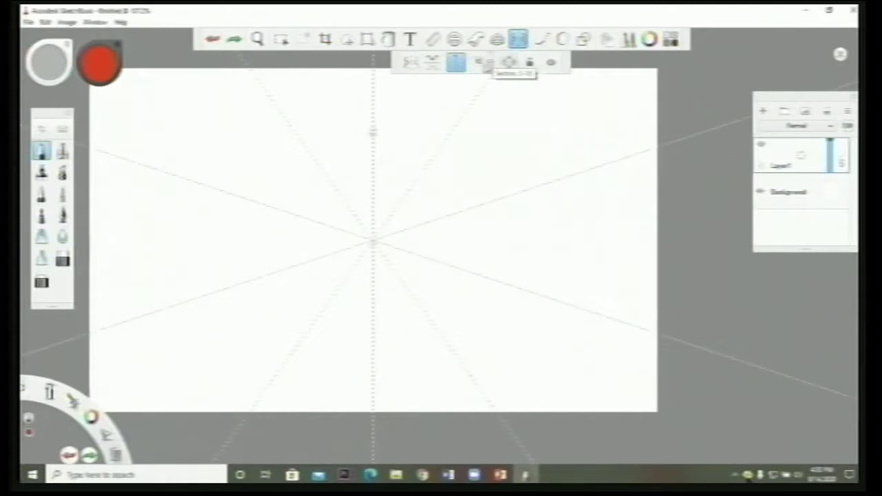
left_click(490, 64)
left_click(490, 64)
left_click(492, 62)
left_click(492, 62)
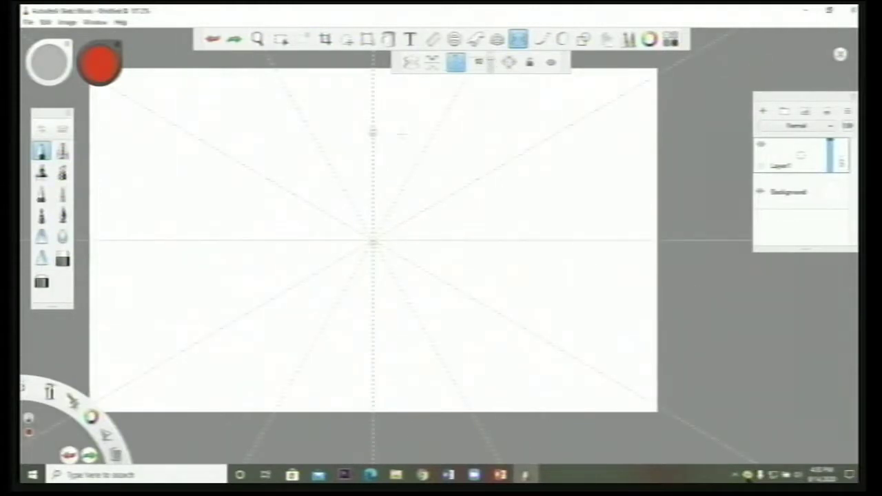
key("space")
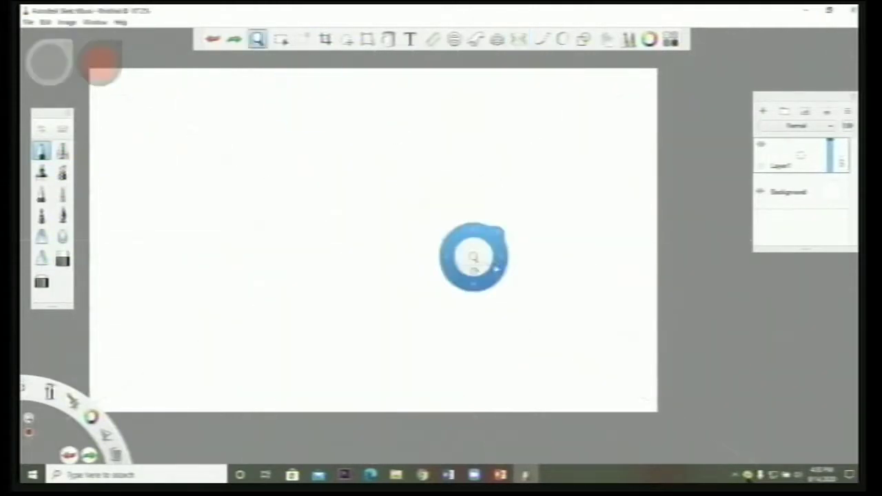
left_click_drag(486, 254, 488, 239)
key("space")
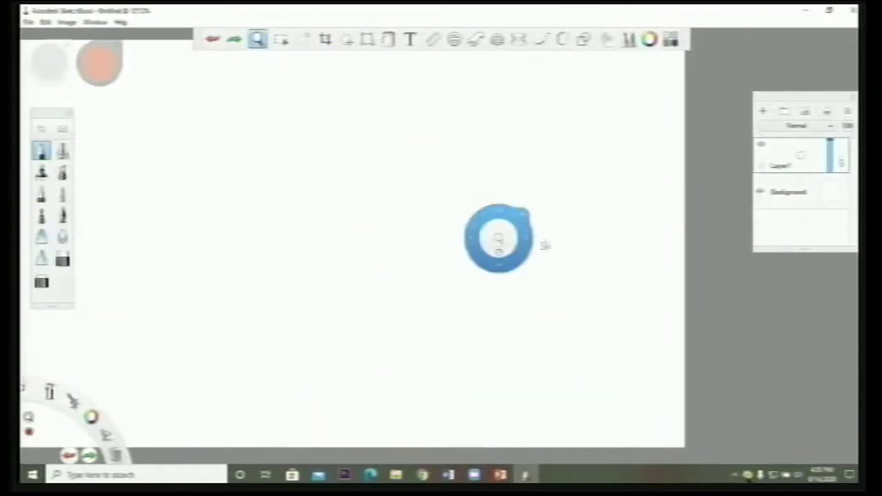
left_click_drag(542, 244, 616, 246)
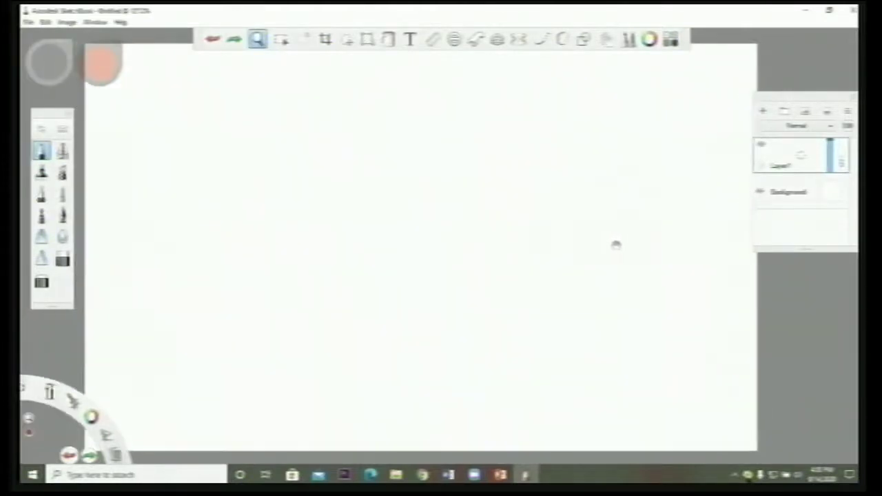
- Draw a red looping chain outward from the canvas centre with the 12-sector radial symmetry
key("space")
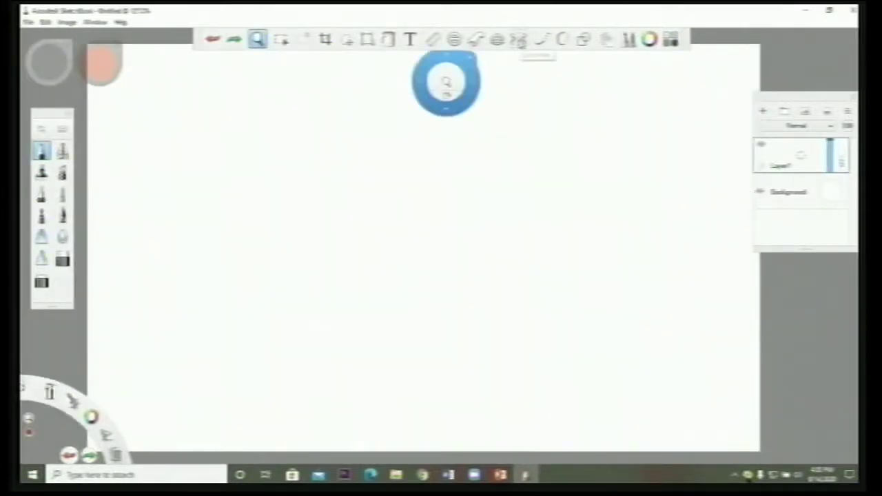
left_click(519, 38)
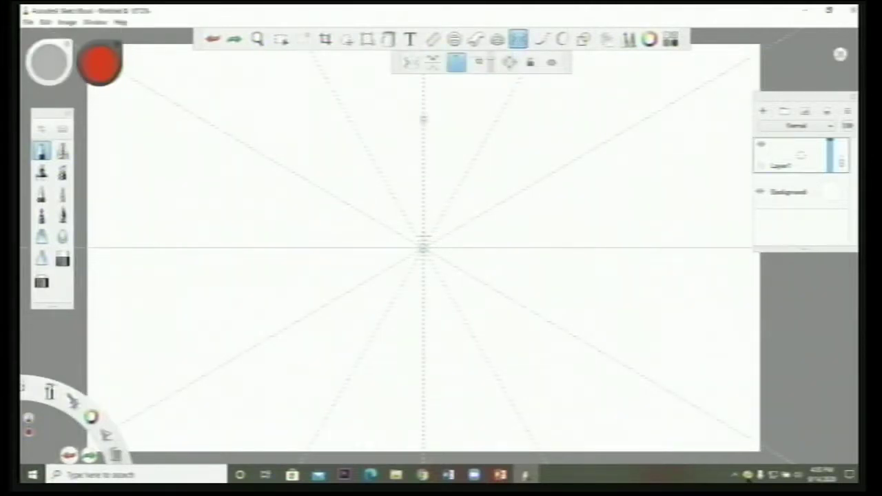
mouse_move(423, 247)
left_mouse_down()
mouse_move(426, 223)
mouse_move(423, 233)
mouse_move(391, 201)
mouse_move(423, 182)
mouse_move(374, 185)
mouse_move(362, 160)
mouse_move(418, 131)
mouse_move(371, 134)
left_mouse_up()
- Switch the brush colour to blue and draw larger loops through and around the red mandala
left_click(105, 69)
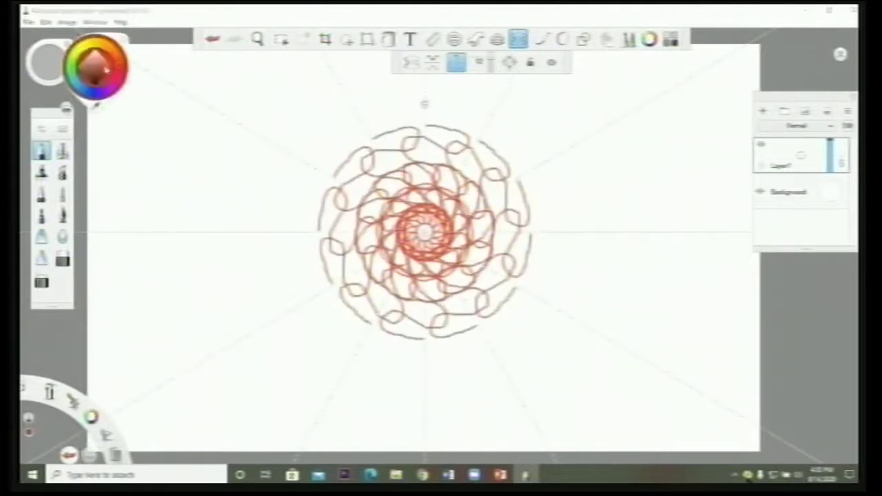
left_click(88, 93)
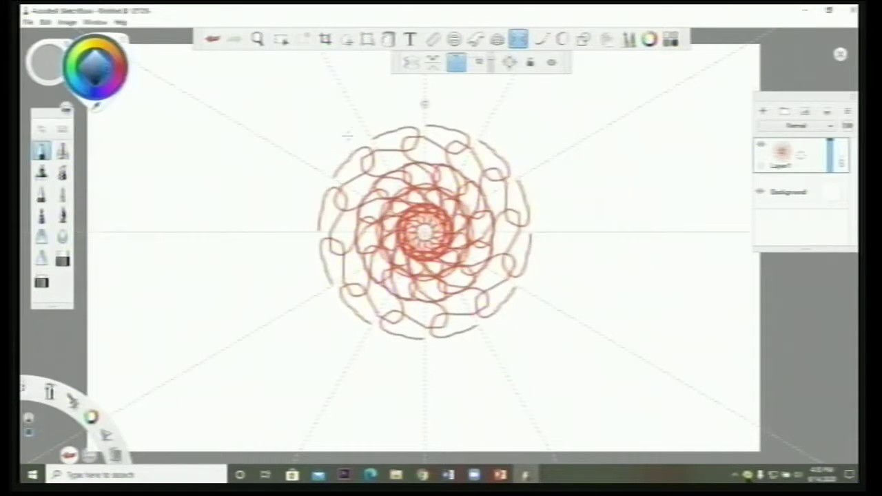
mouse_move(366, 125)
left_mouse_down()
mouse_move(374, 115)
mouse_move(313, 130)
mouse_move(326, 98)
mouse_move(276, 201)
mouse_move(414, 203)
mouse_move(367, 243)
mouse_move(414, 196)
left_mouse_up()
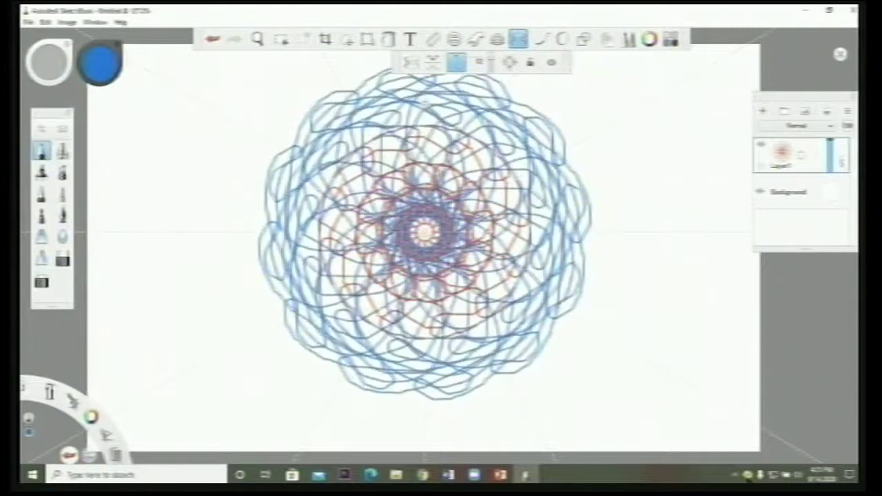
- Switch the brush colour to magenta and draw freehand strokes across and beyond the blue mandala
left_click(91, 59)
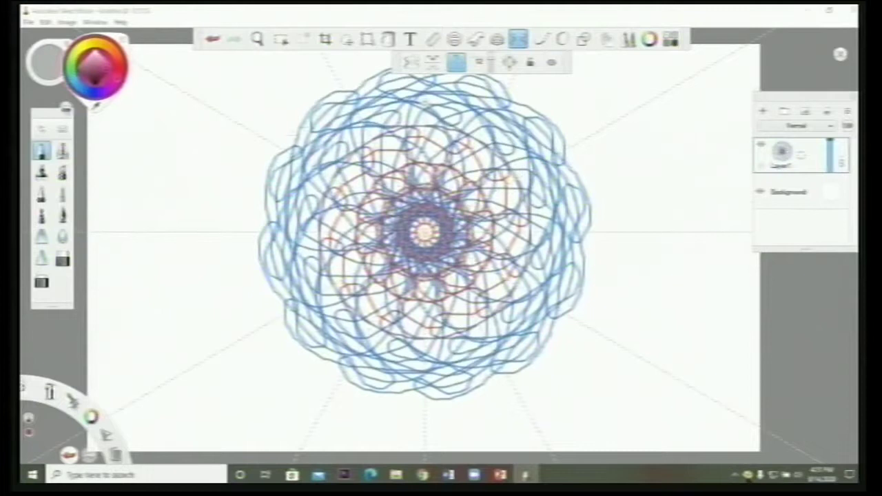
mouse_move(274, 141)
left_mouse_down()
mouse_move(229, 135)
mouse_move(230, 179)
left_mouse_up()
mouse_move(230, 281)
left_mouse_down()
mouse_move(207, 138)
mouse_move(152, 234)
mouse_move(240, 242)
mouse_move(221, 273)
mouse_move(355, 378)
mouse_move(318, 241)
mouse_move(349, 269)
mouse_move(87, 372)
mouse_move(394, 291)
mouse_move(373, 265)
mouse_move(396, 259)
left_mouse_up()
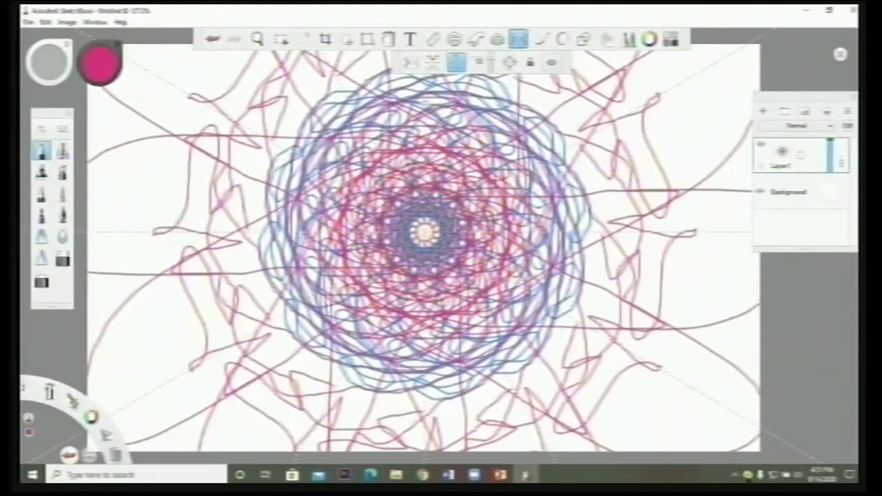
- Turn off radial symmetry and undo the mandala strokes back to the empty rectangular selection
left_click(463, 68)
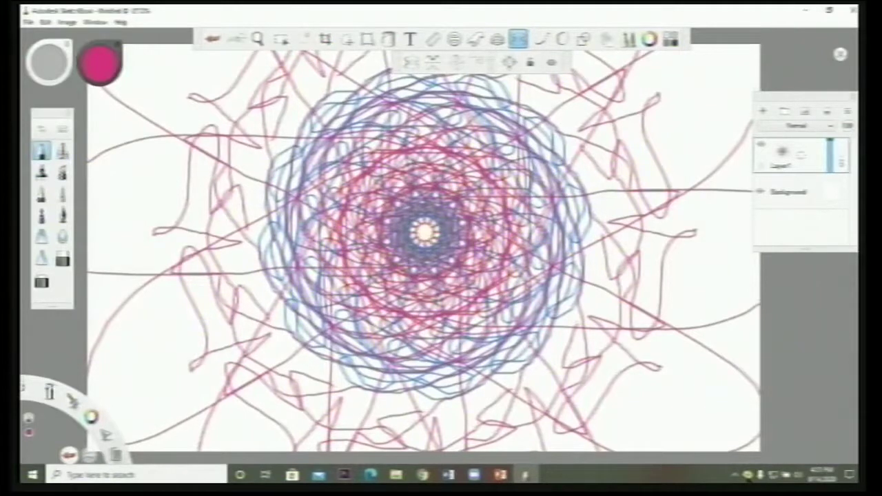
left_click(214, 39)
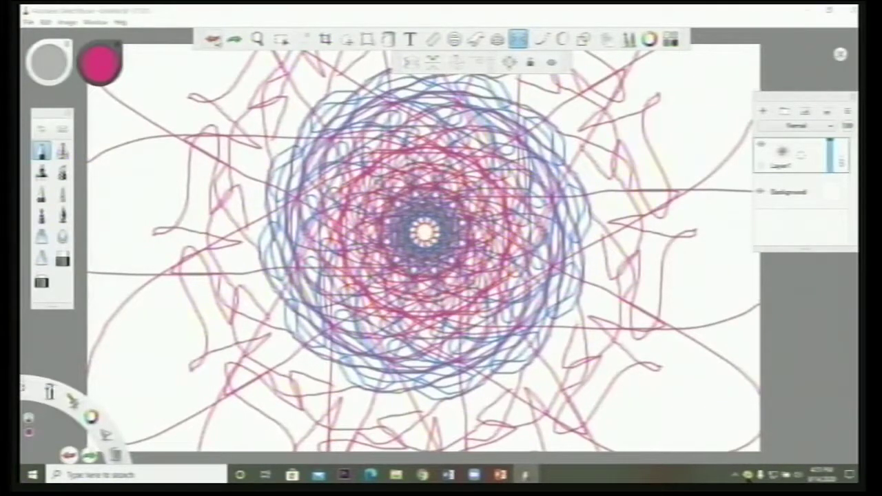
left_click(215, 41)
left_click(215, 41)
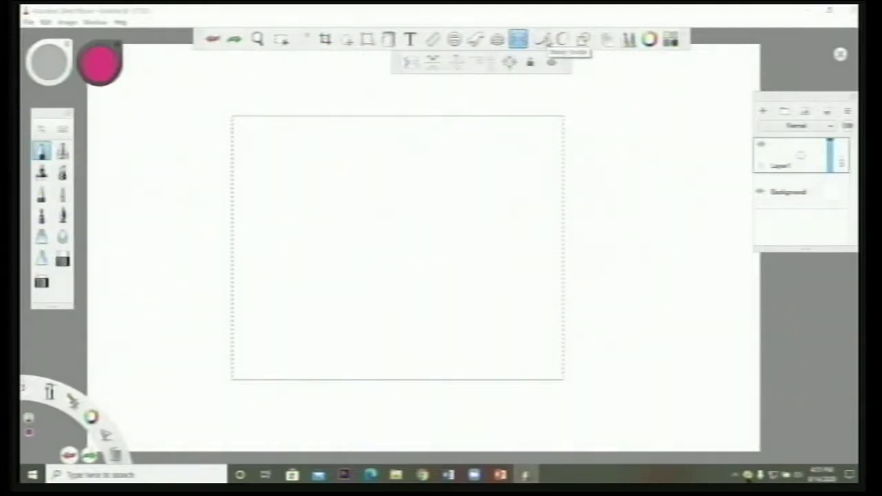
- Close the symmetry tools and turn on Steady Stroke
left_click(543, 39)
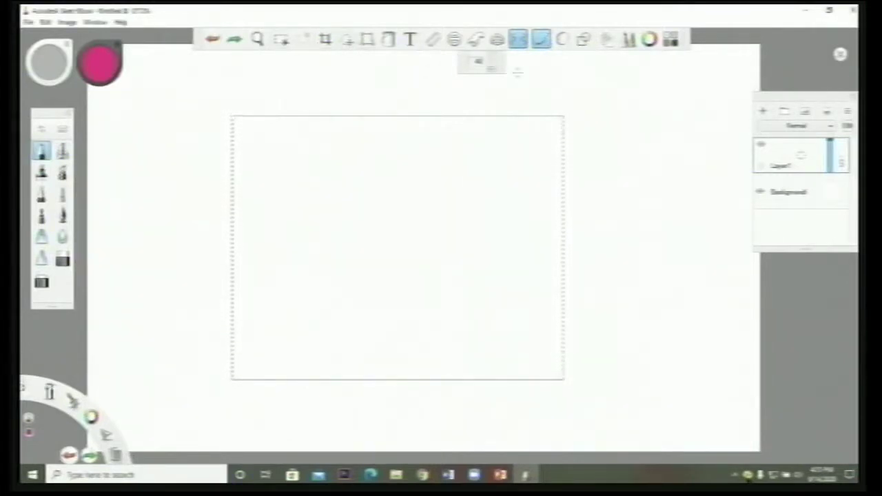
left_click(521, 43)
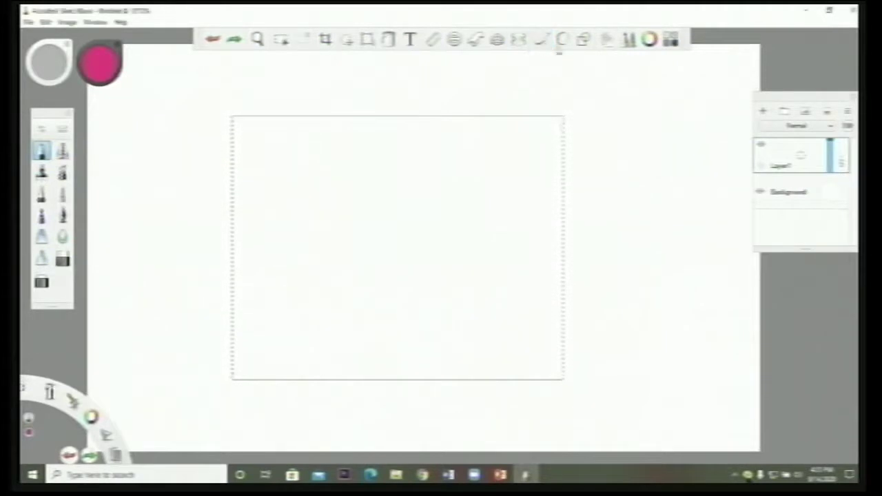
left_click(543, 41)
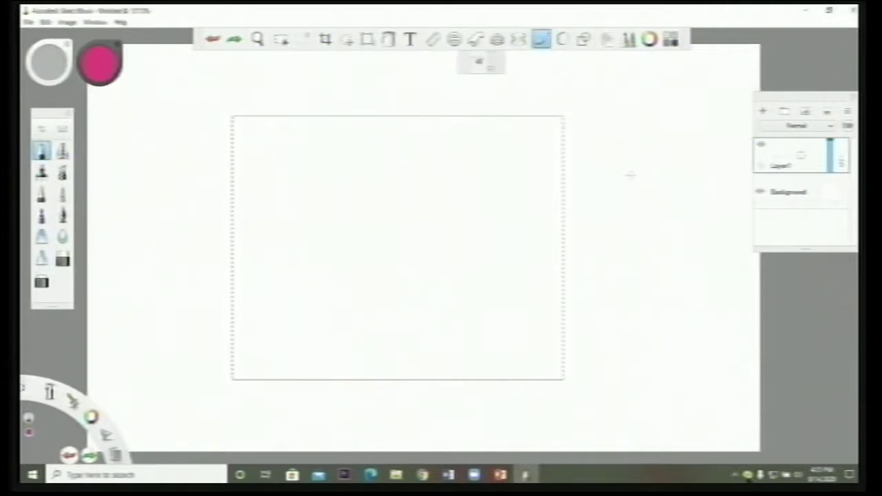
- Undo back to the filled red square, enclose it in a rectangular selection and delete it
left_click(217, 41)
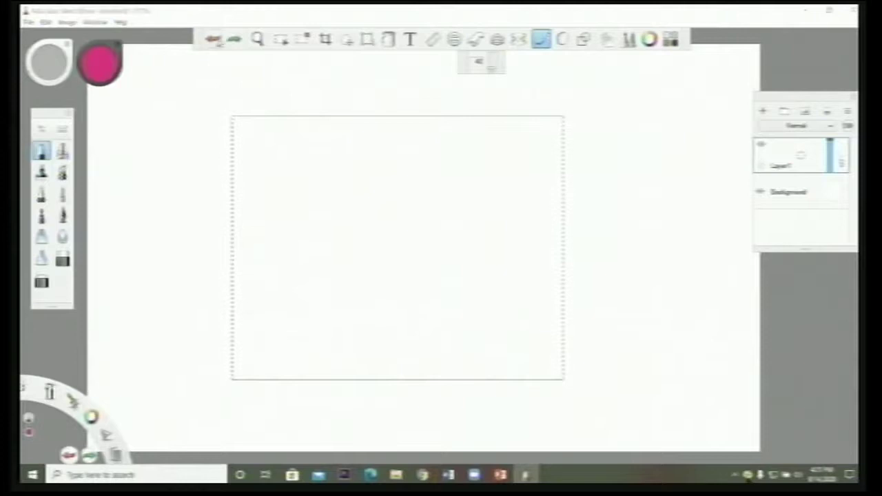
left_click(302, 41)
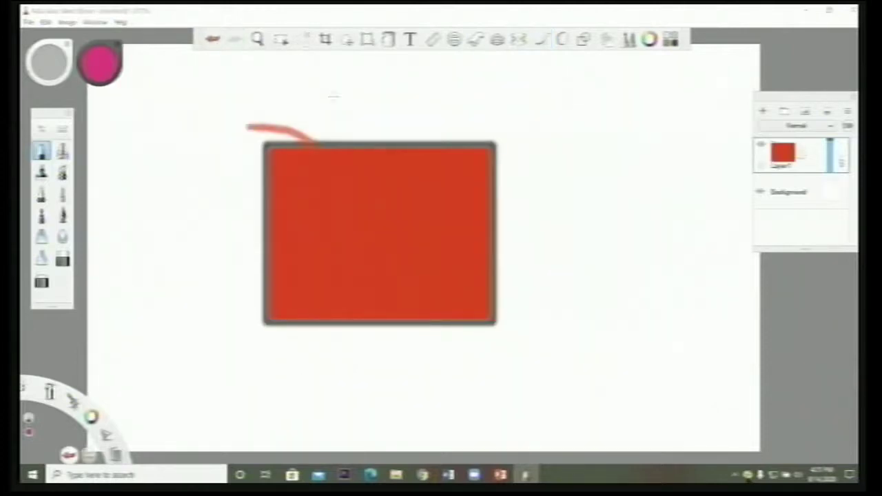
left_click_drag(509, 281, 530, 303)
left_click(281, 40)
left_click_drag(230, 103, 589, 380)
key("Delete")
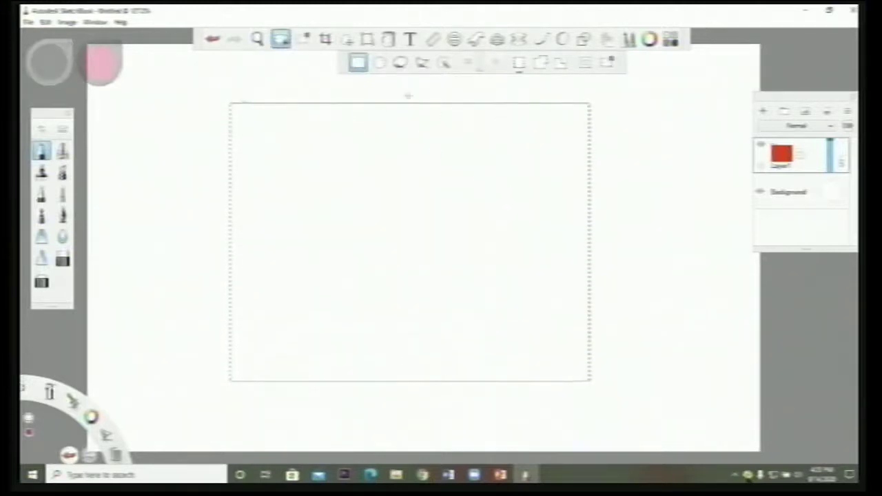
- Clear the rectangular selection and turn Steady Stroke back on
left_click(380, 64)
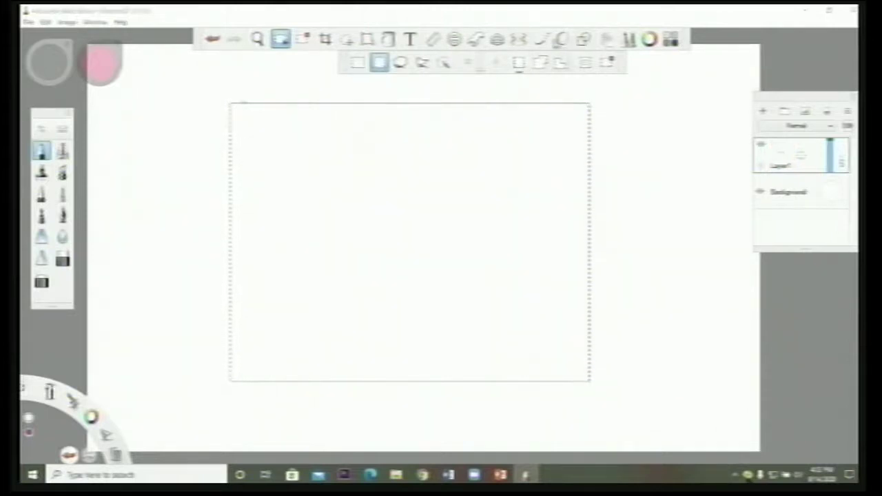
left_click(541, 39)
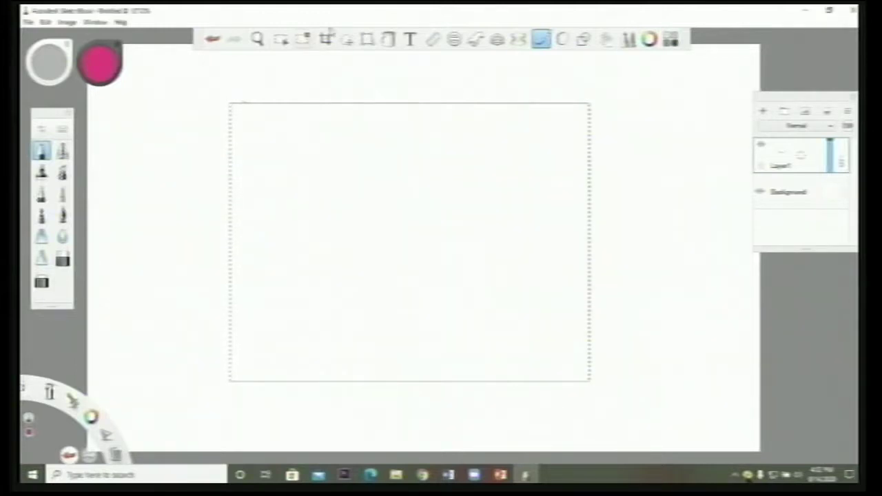
left_click(281, 38)
left_click(496, 160)
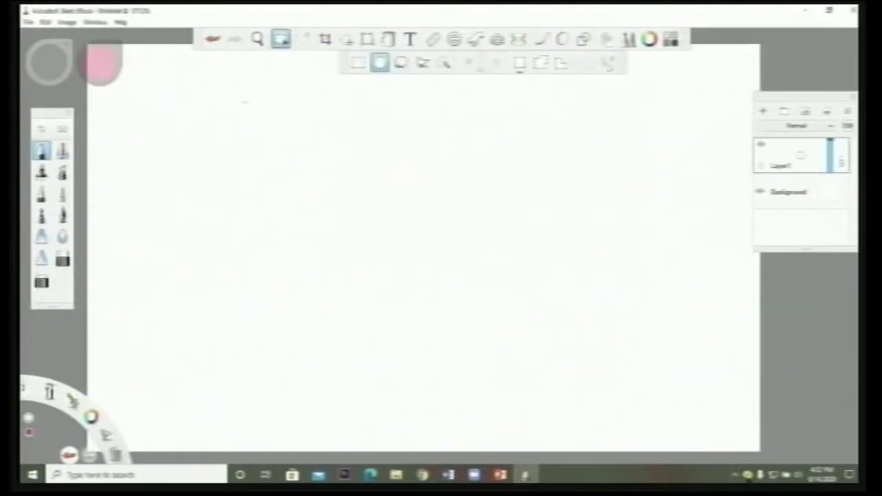
left_click(541, 38)
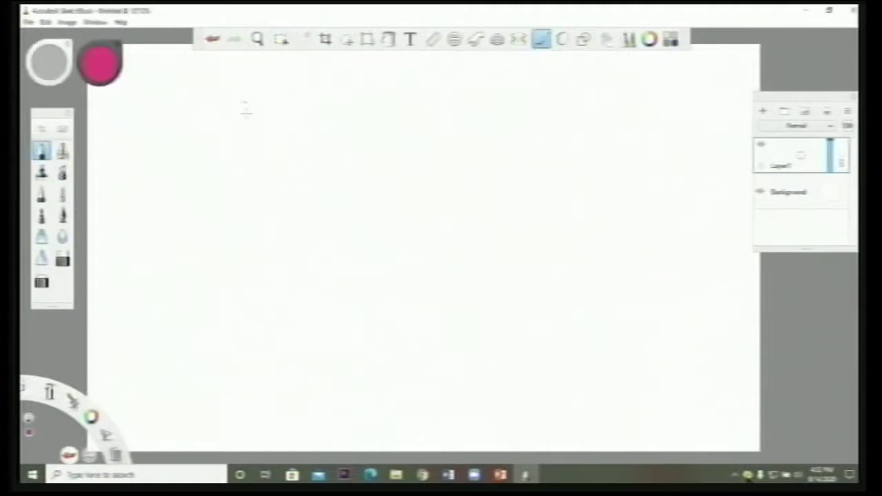
- Set the brush colour to dark brown and draw nested arching lines with Steady Stroke
left_click(101, 71)
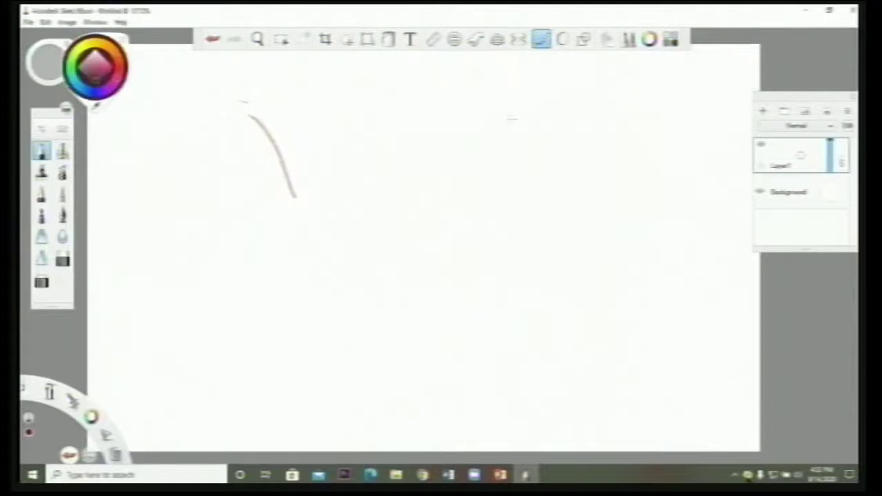
left_click(449, 103)
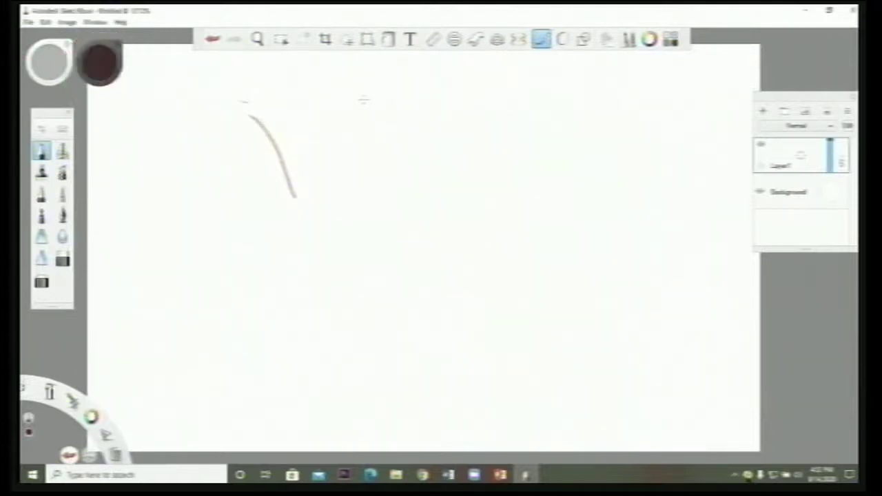
mouse_move(371, 104)
left_mouse_down()
mouse_move(348, 122)
mouse_move(322, 179)
left_mouse_up()
mouse_move(381, 99)
left_mouse_down()
mouse_move(418, 162)
mouse_move(423, 211)
left_mouse_up()
left_click_drag(362, 127, 339, 211)
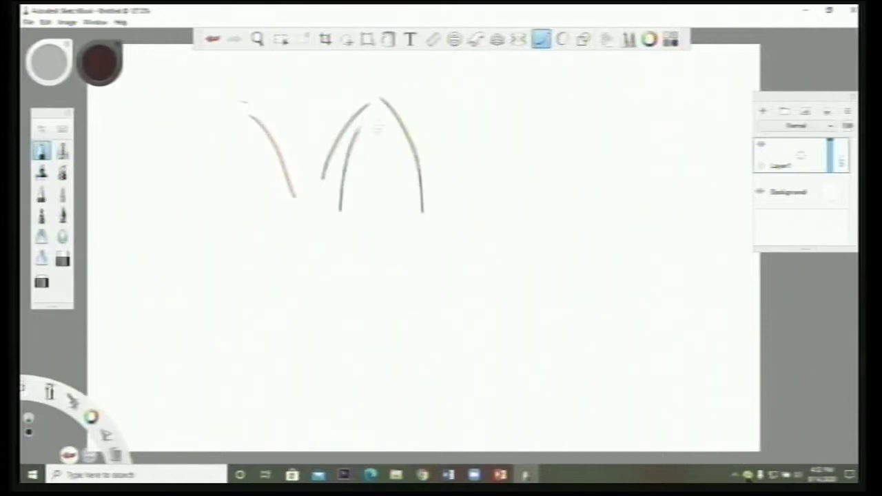
left_click_drag(382, 132, 414, 209)
left_click_drag(383, 170, 389, 210)
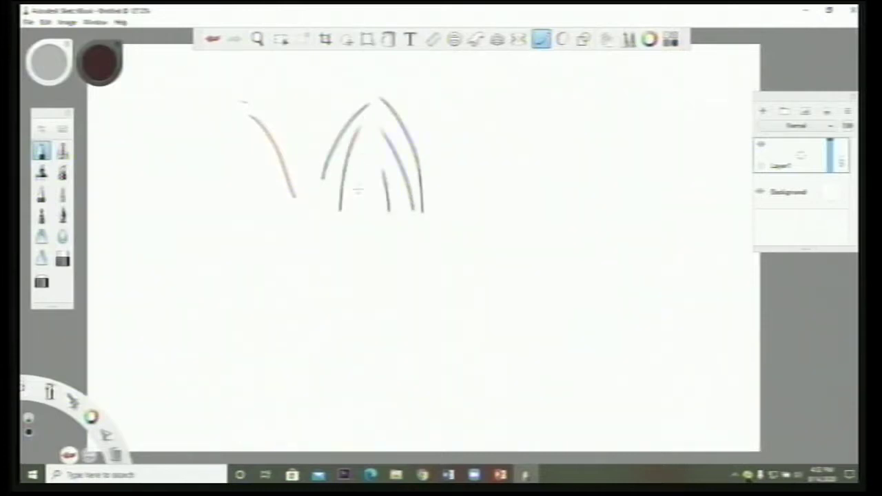
left_click_drag(361, 166, 360, 222)
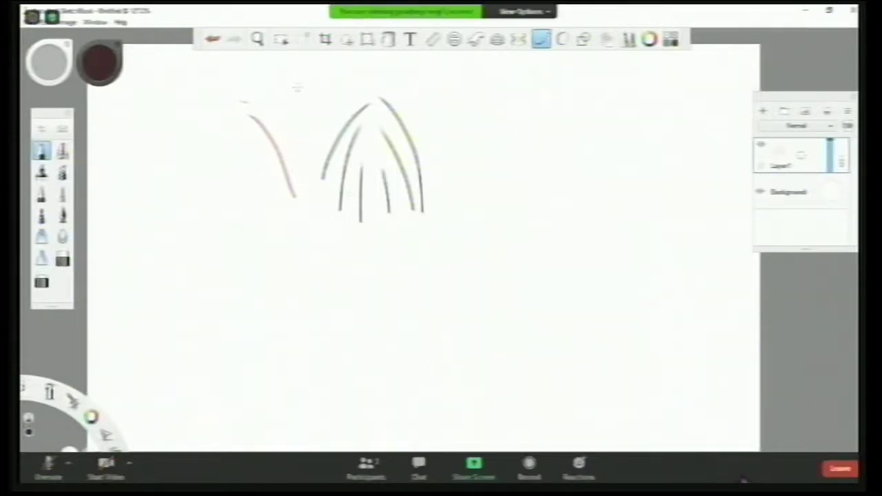
- Undo all the curved Steady Stroke lines
key("ctrl+z")
key("ctrl+z")
key("ctrl+z")
key("ctrl+z")
key("ctrl+z")
key("ctrl+z")
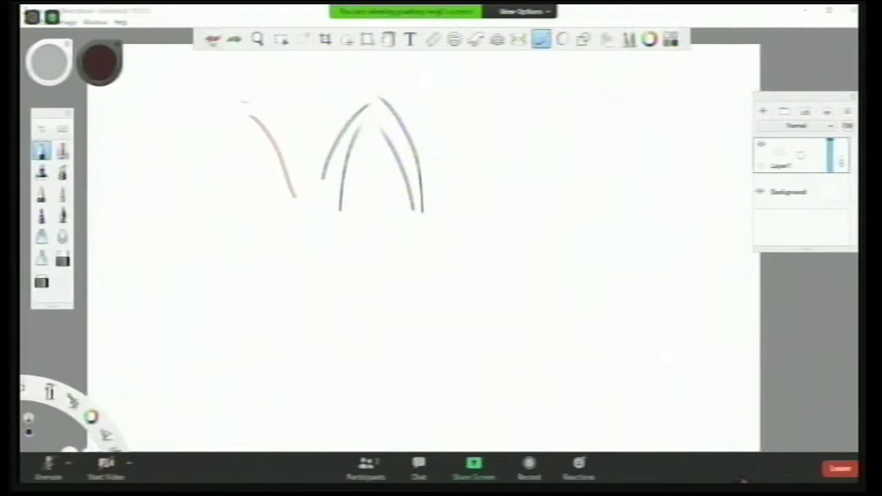
key("ctrl+z")
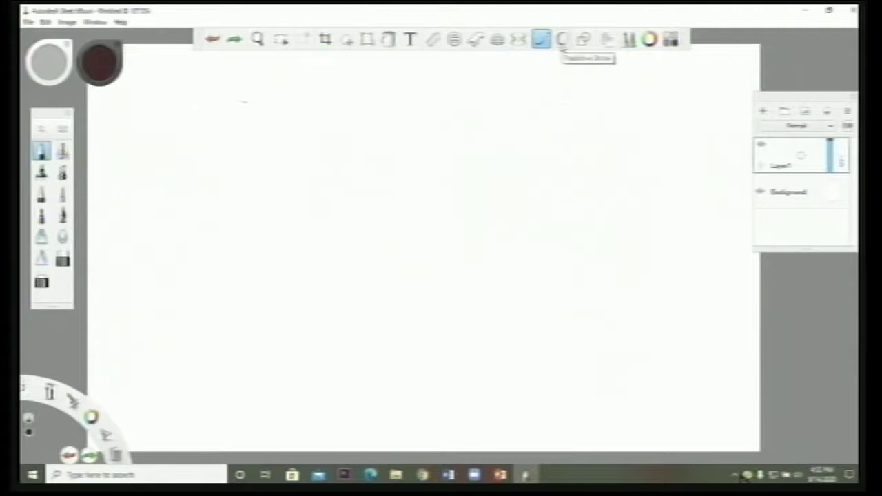
- Turn on Predictive Stroke and draw a cracked egg: a domed upper arc, a zigzag crack and a rounded lower arc
left_click(562, 42)
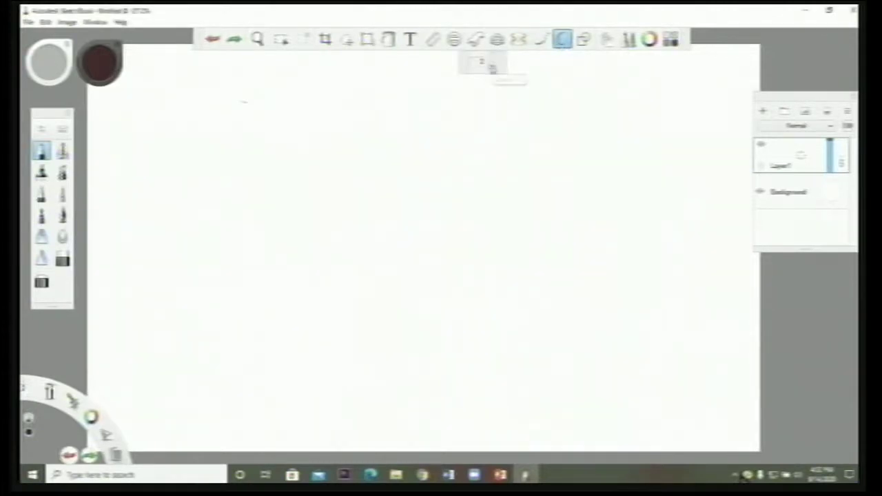
mouse_move(253, 161)
left_mouse_down()
mouse_move(287, 127)
mouse_move(304, 127)
mouse_move(326, 189)
left_mouse_up()
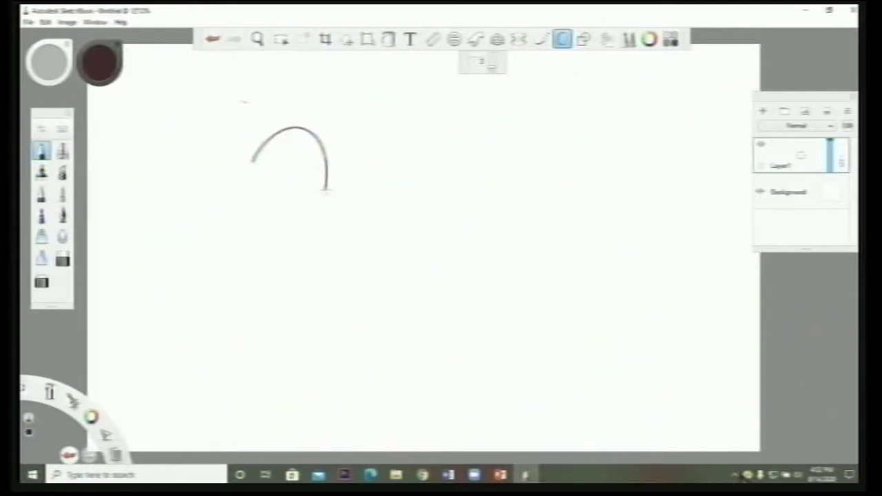
mouse_move(253, 160)
left_mouse_down()
mouse_move(279, 150)
mouse_move(270, 166)
mouse_move(283, 155)
mouse_move(296, 181)
mouse_move(324, 188)
left_mouse_up()
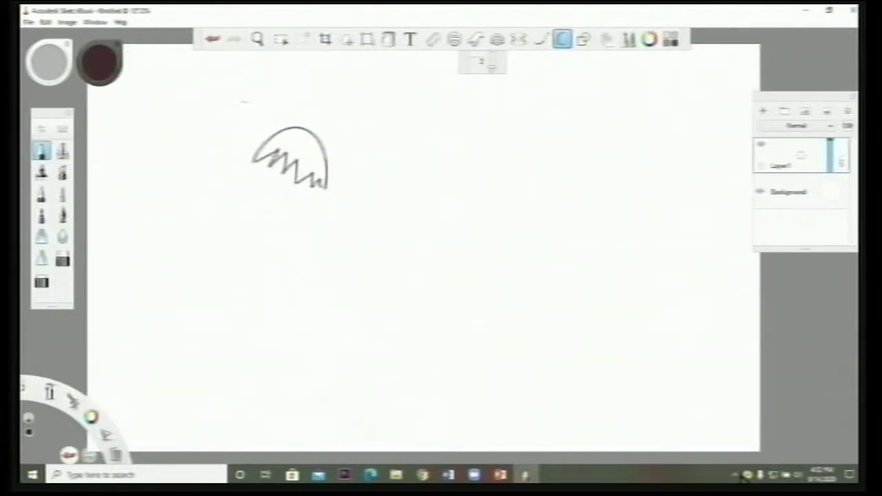
mouse_move(249, 171)
left_mouse_down()
mouse_move(254, 202)
mouse_move(277, 223)
mouse_move(299, 225)
mouse_move(324, 187)
left_mouse_up()
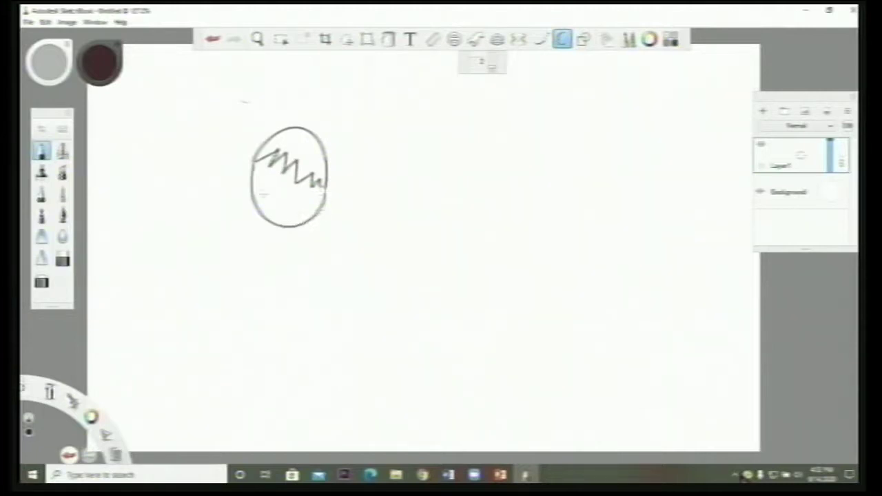
- Draw the eyes, nose and mouth inside the oval head and add two neck and shoulder lines below it
mouse_move(265, 174)
left_mouse_down()
mouse_move(313, 193)
mouse_move(274, 200)
mouse_move(285, 204)
mouse_move(278, 212)
mouse_move(300, 205)
left_mouse_up()
mouse_move(238, 227)
left_mouse_down()
mouse_move(262, 215)
mouse_move(321, 260)
left_mouse_up()
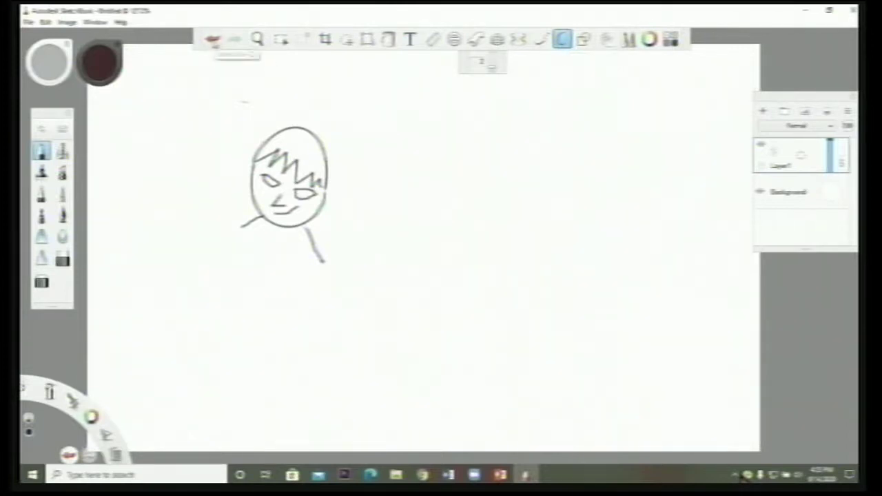
- Undo the face sketch stroke by stroke, including the facial features, the hair and the oval head outline
left_click(213, 39)
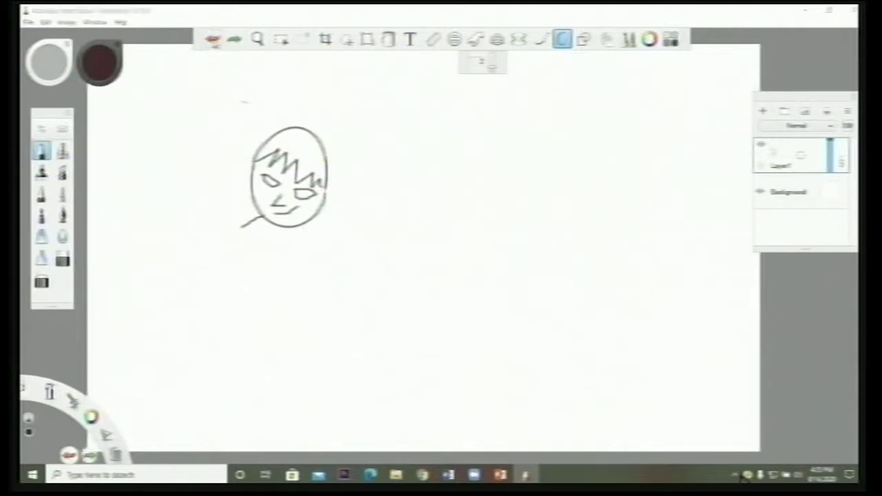
left_click(214, 40)
left_click(213, 39)
left_click(214, 39)
left_click(214, 39)
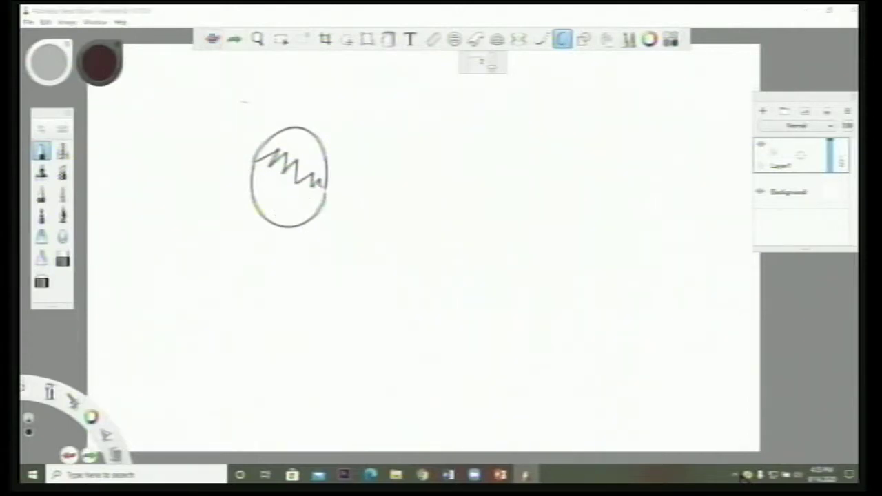
left_click(214, 39)
left_click(214, 40)
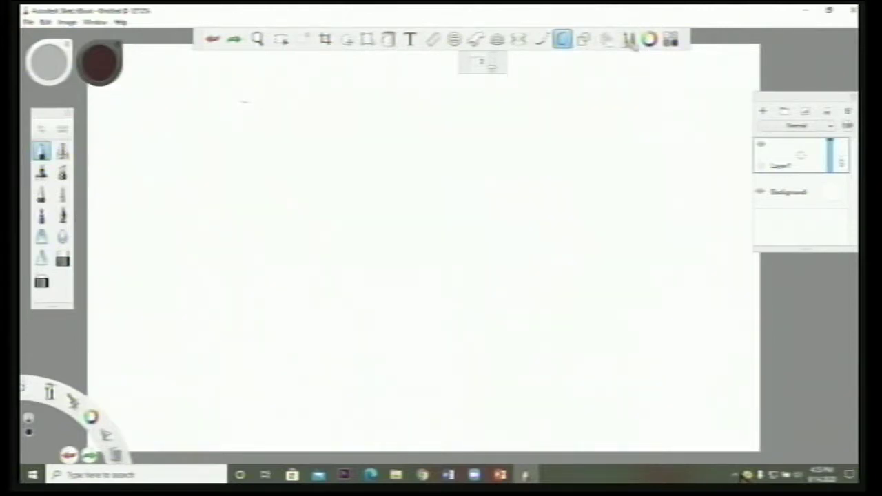
- Look through the Color Editor and several colour families of the Copic Library, and close both
left_click(629, 40)
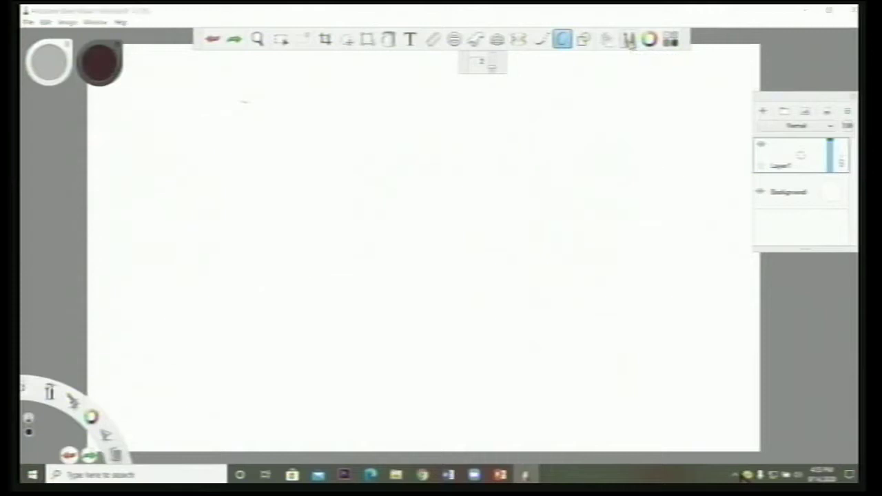
left_click(629, 40)
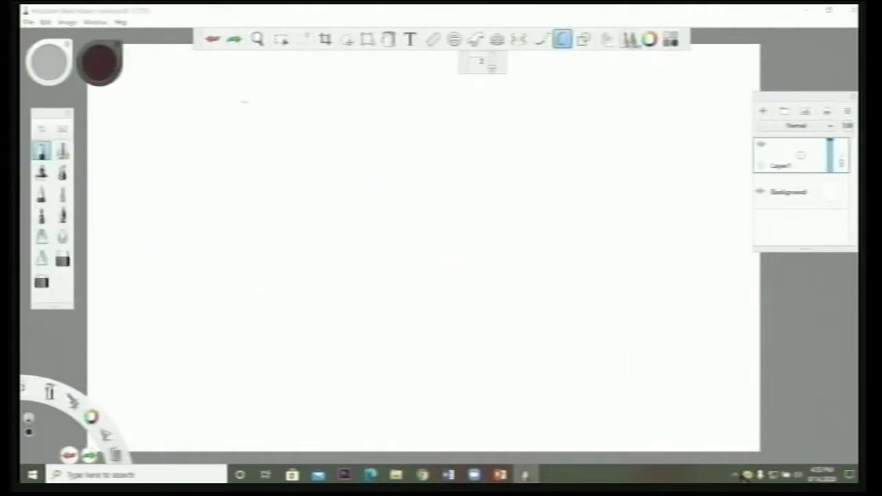
left_click(649, 39)
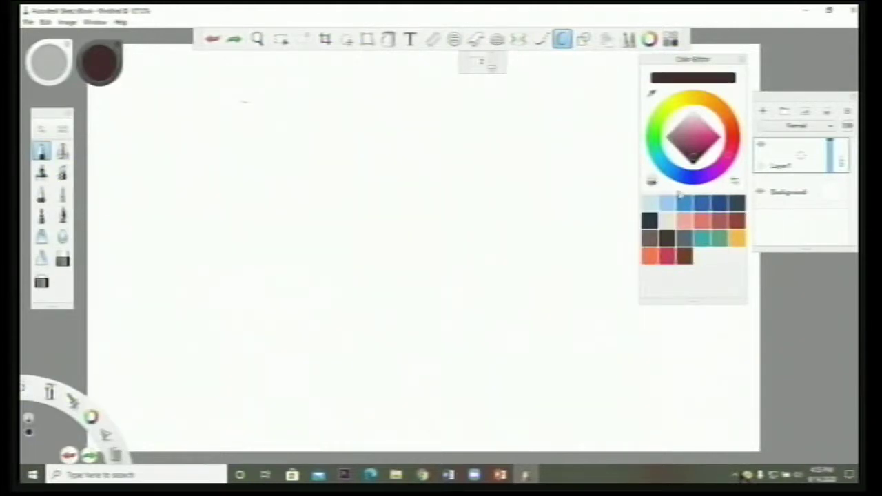
left_click(670, 39)
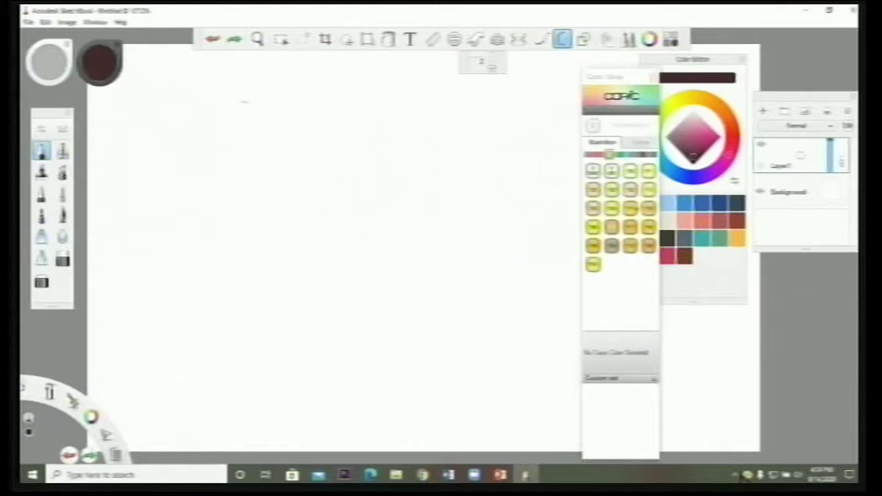
left_click(614, 157)
left_click(621, 157)
left_click(627, 157)
left_click(634, 157)
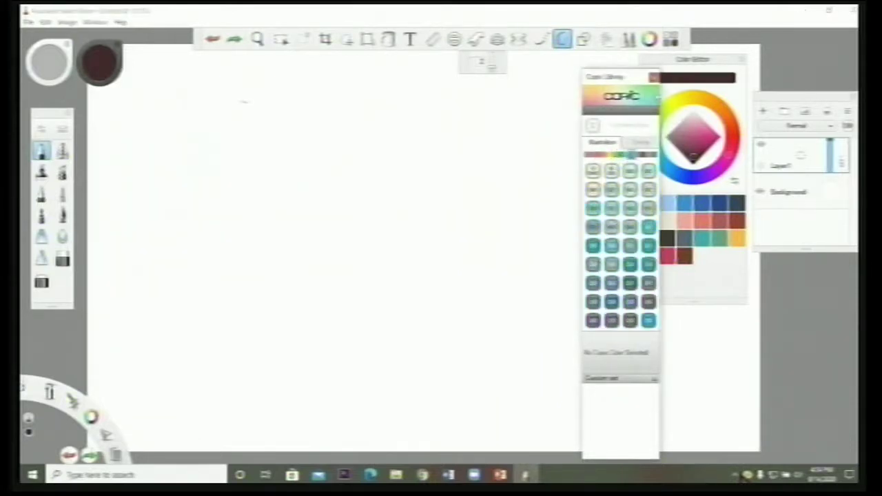
left_click(653, 77)
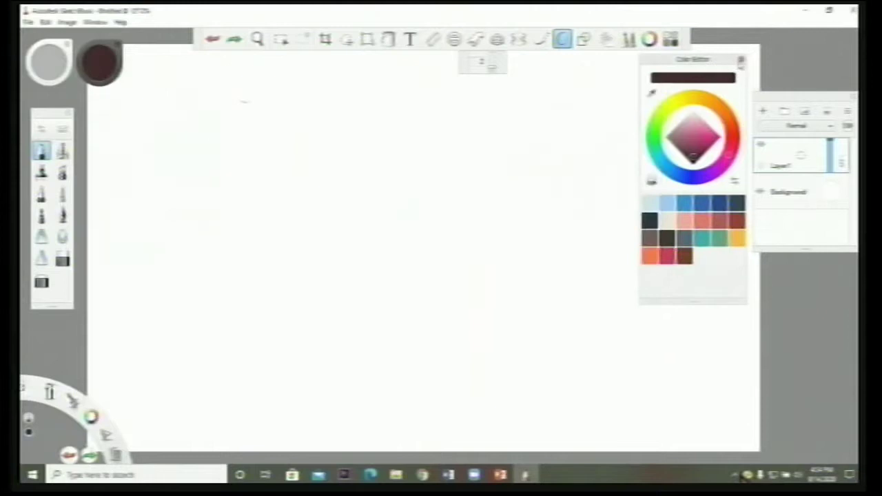
left_click(741, 59)
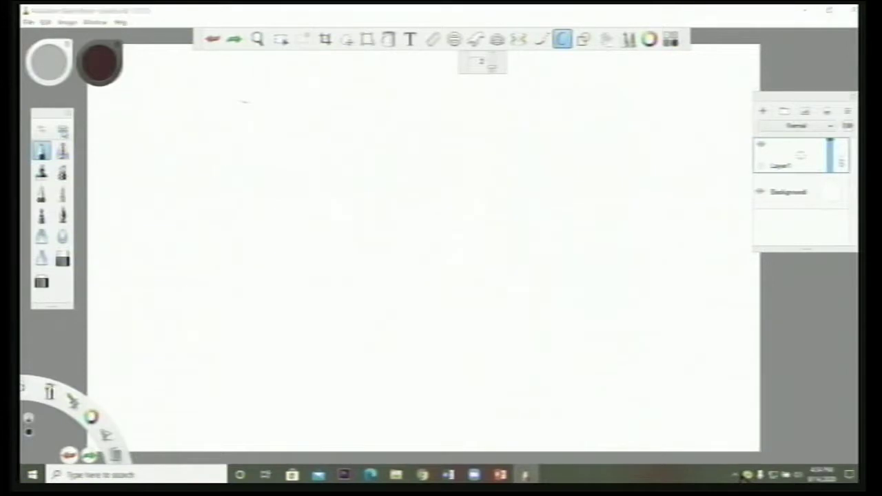
- Show the Brush Library over the canvas and draw a short wavy test stroke with the Pencil from the Basic set
left_click(62, 131)
left_click_drag(725, 143, 597, 73)
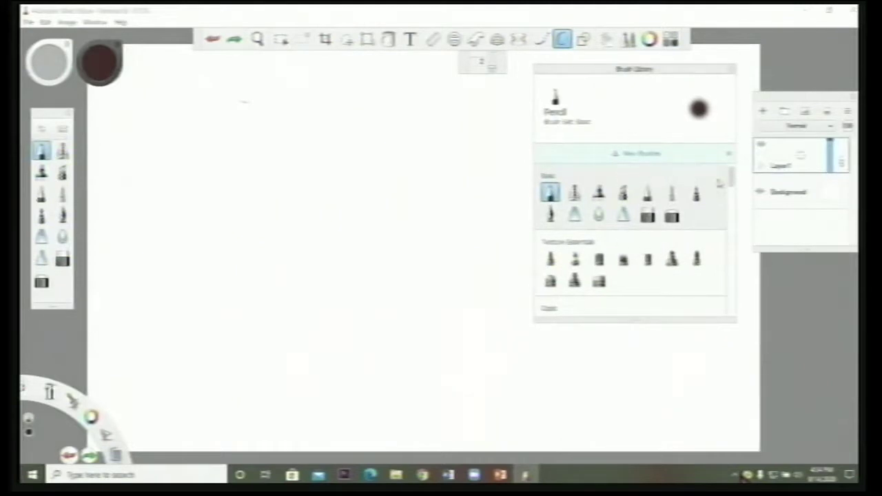
mouse_move(732, 177)
left_mouse_down()
mouse_move(733, 287)
mouse_move(733, 176)
left_mouse_up()
left_click(546, 196)
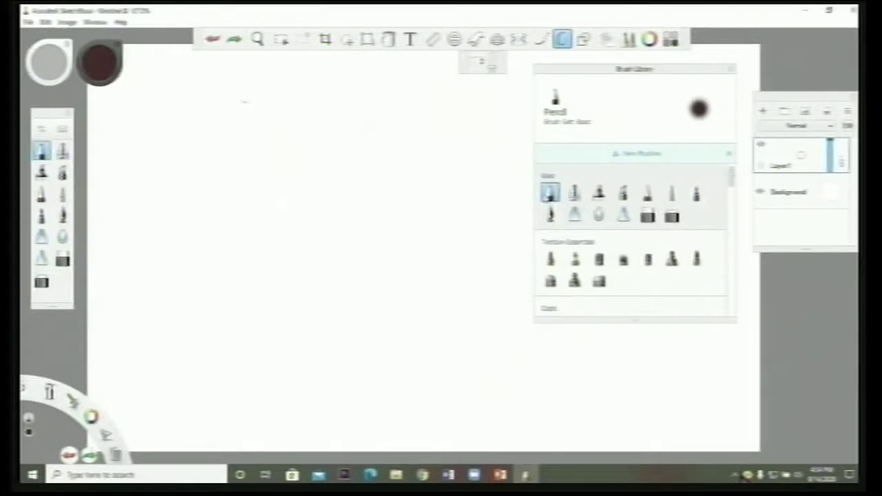
left_click(99, 69)
left_click_drag(168, 129, 249, 138)
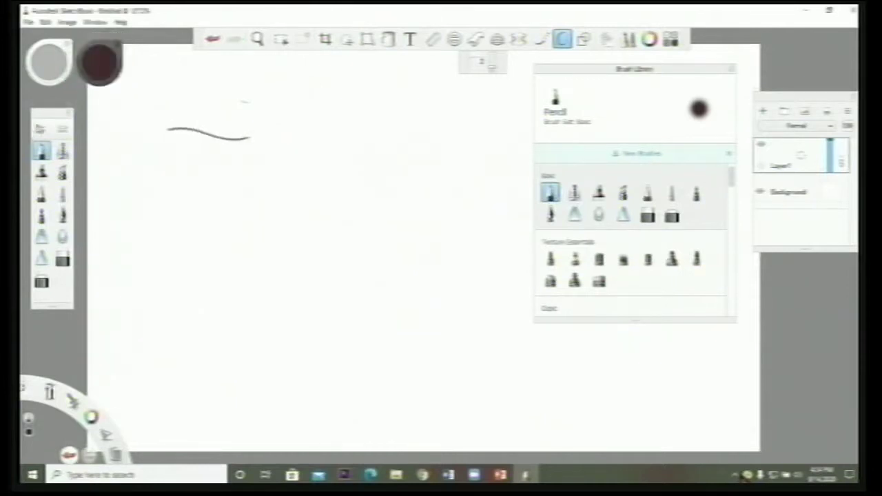
- Increase the Pencil's size and slightly lower its opacity in its Brush Properties, keeping the properties beside the Brush Library
left_click(62, 129)
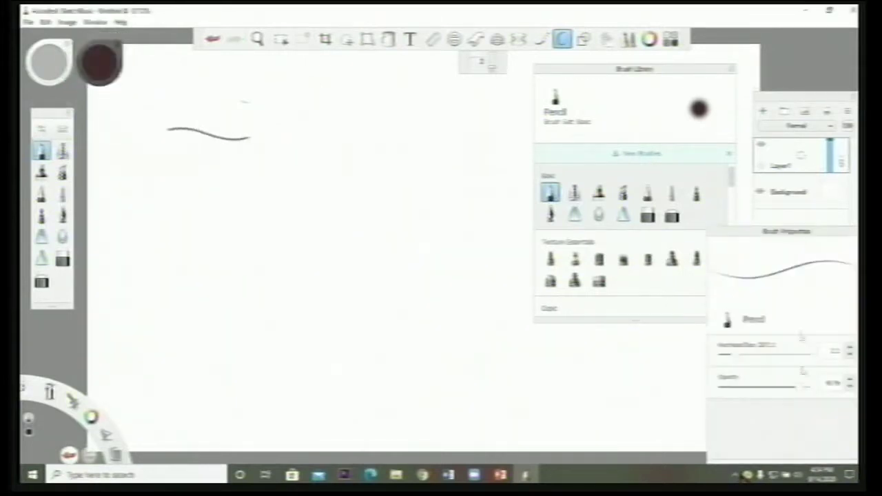
mouse_move(729, 241)
left_mouse_down()
mouse_move(344, 219)
mouse_move(390, 236)
left_mouse_up()
mouse_move(407, 352)
left_mouse_down()
mouse_move(456, 349)
mouse_move(407, 352)
mouse_move(433, 353)
left_mouse_up()
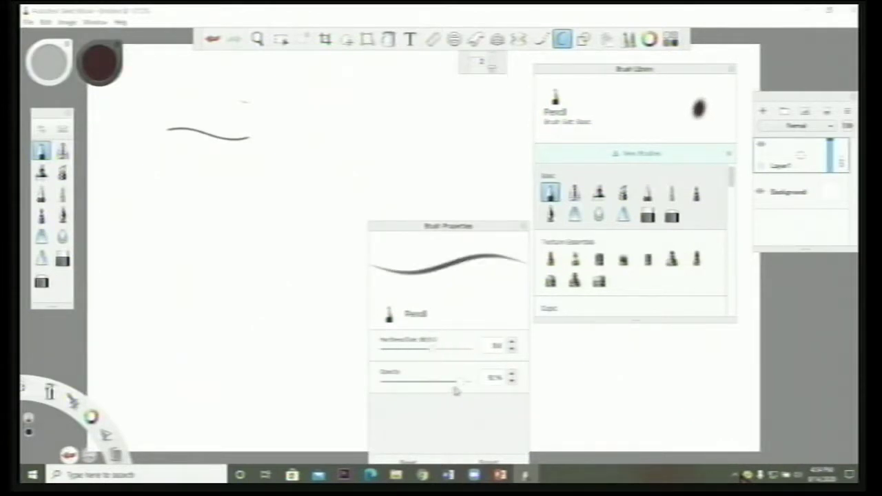
mouse_move(461, 386)
left_mouse_down()
mouse_move(409, 386)
mouse_move(456, 381)
left_mouse_up()
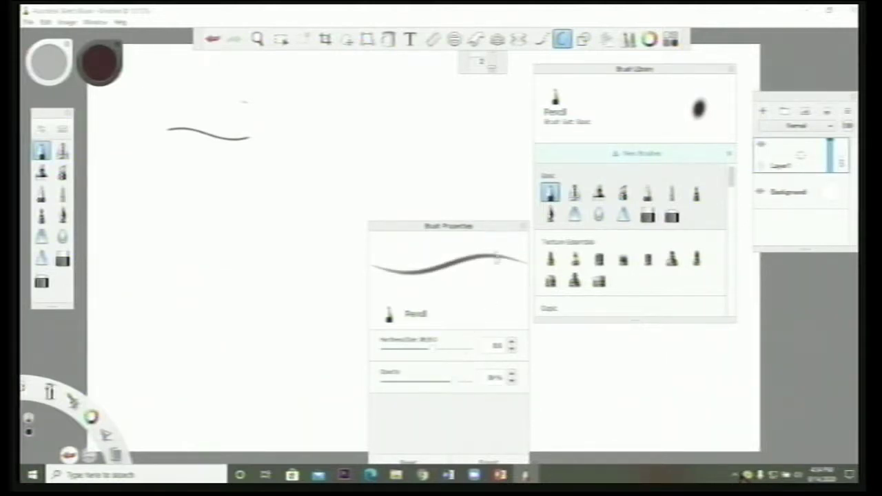
mouse_move(495, 233)
left_mouse_down()
mouse_move(602, 292)
mouse_move(713, 255)
left_mouse_up()
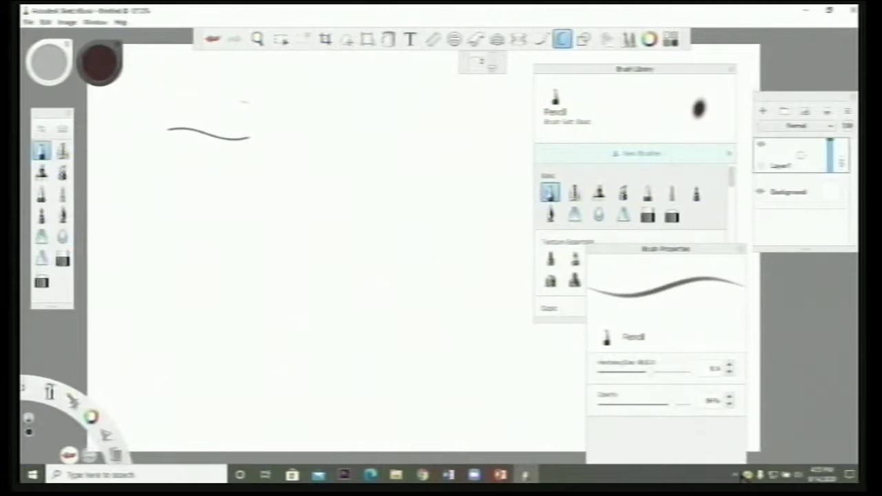
- Draw a thick wavy stroke below the pencil line with the Chisel Tip Pen
left_click(550, 195)
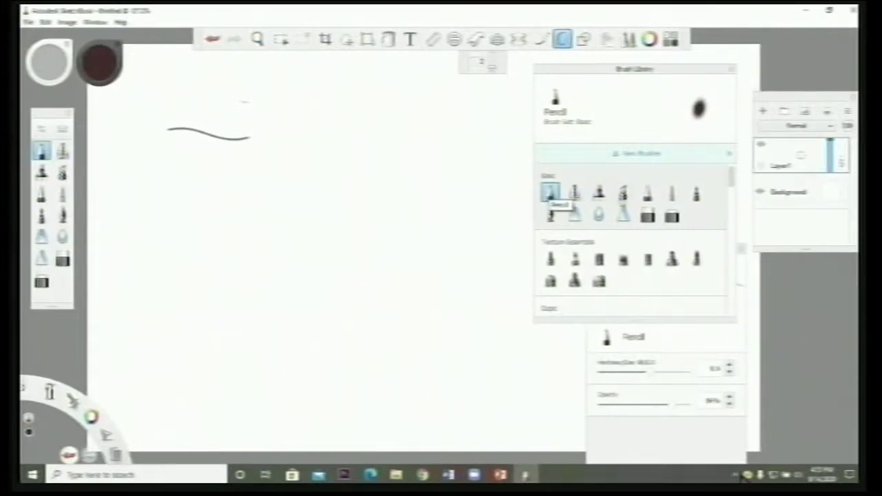
left_click(622, 193)
mouse_move(145, 160)
left_mouse_down()
mouse_move(228, 169)
mouse_move(278, 159)
left_mouse_up()
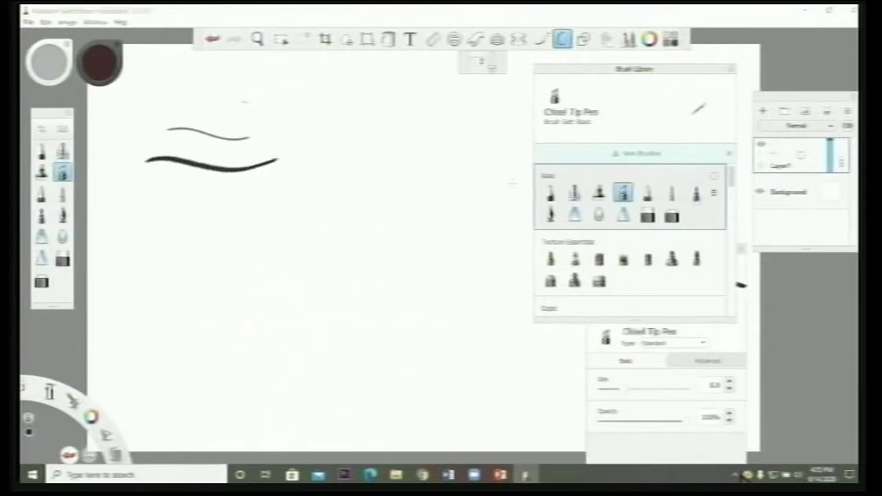
- Draw a magenta wavy stroke below the black one with the Felt Tip Pen
left_click(696, 195)
left_click(99, 61)
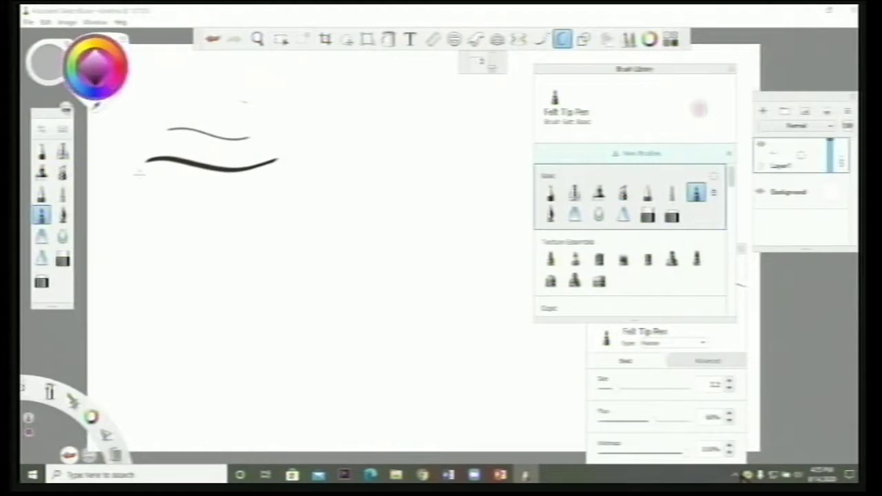
mouse_move(144, 183)
left_mouse_down()
mouse_move(207, 210)
mouse_move(281, 202)
left_mouse_up()
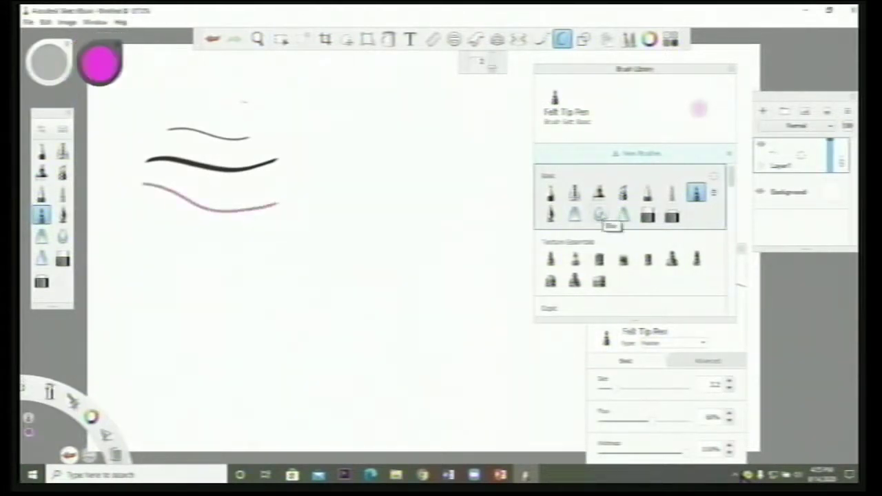
- Smudge the middle sections of the thick black stroke and the magenta stroke with the Blur brush
left_click(601, 215)
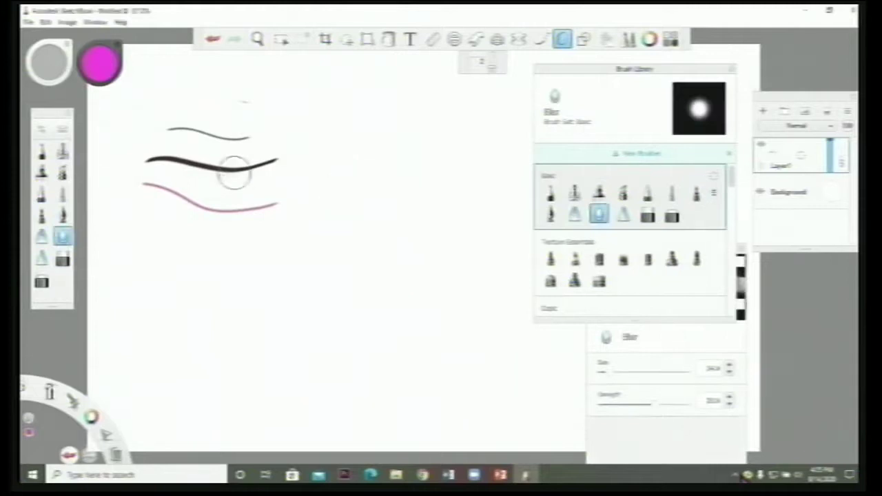
left_click_drag(192, 166, 270, 163)
left_click_drag(213, 211, 249, 209)
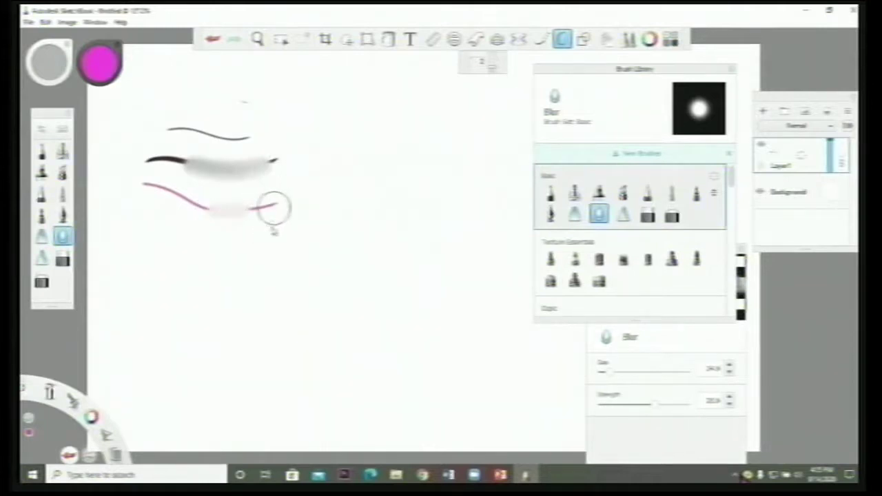
- Erase gaps through the test strokes with the Hard Eraser, and fade the remaining magenta line with the Soft Eraser
left_click(648, 215)
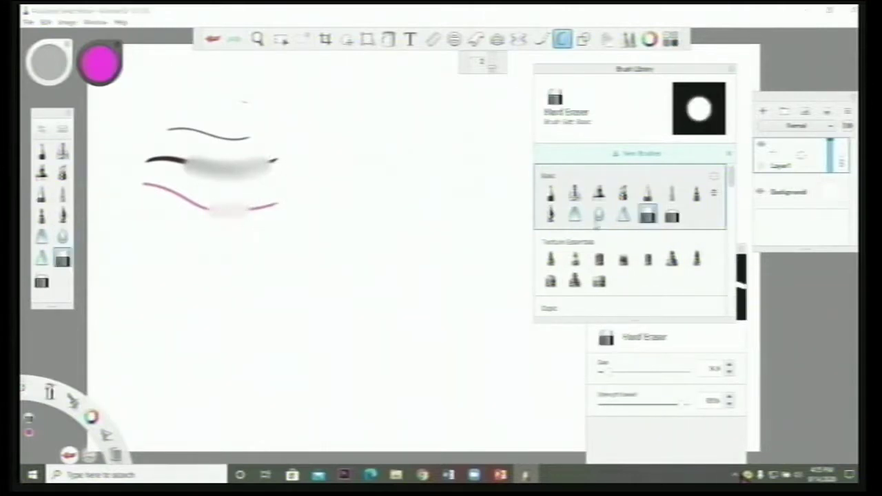
mouse_move(143, 189)
left_mouse_down()
mouse_move(200, 148)
mouse_move(176, 208)
mouse_move(210, 164)
left_mouse_up()
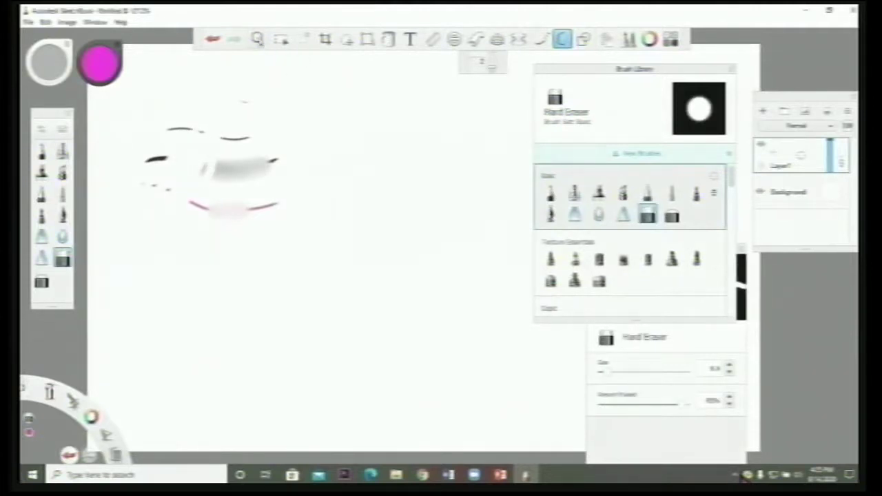
left_click(256, 39)
left_click_drag(402, 197, 414, 170)
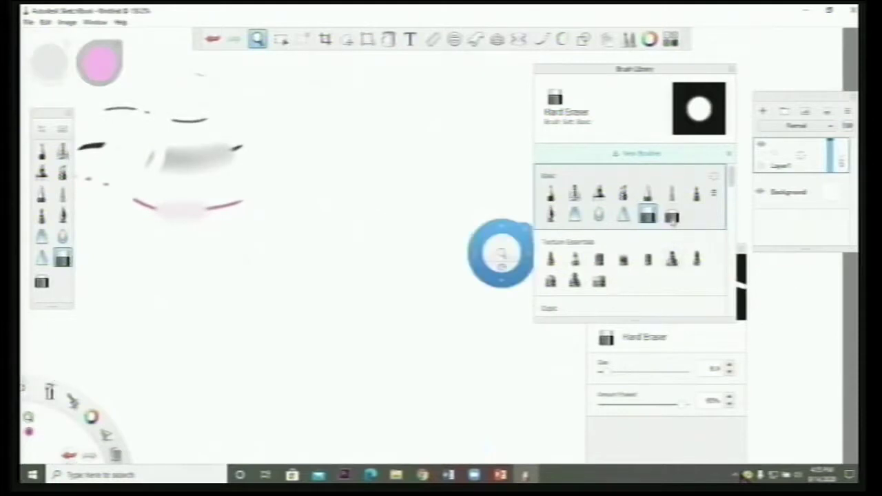
left_click(672, 216)
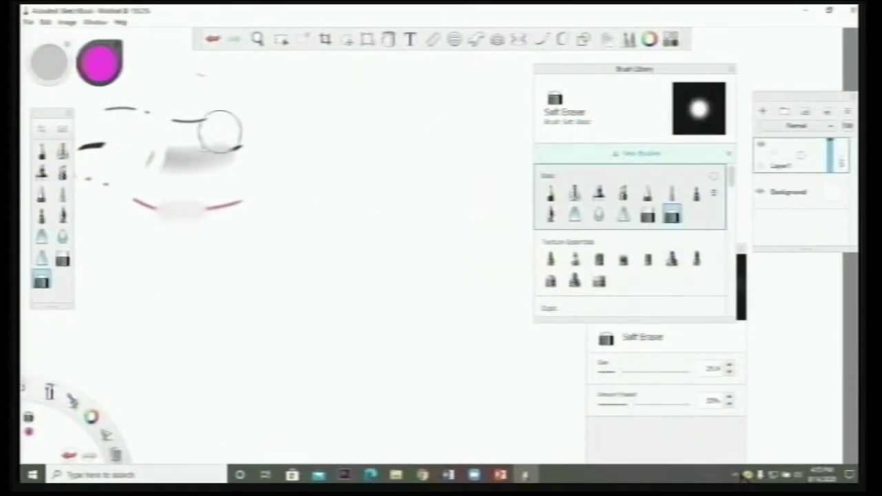
left_click_drag(135, 197, 238, 203)
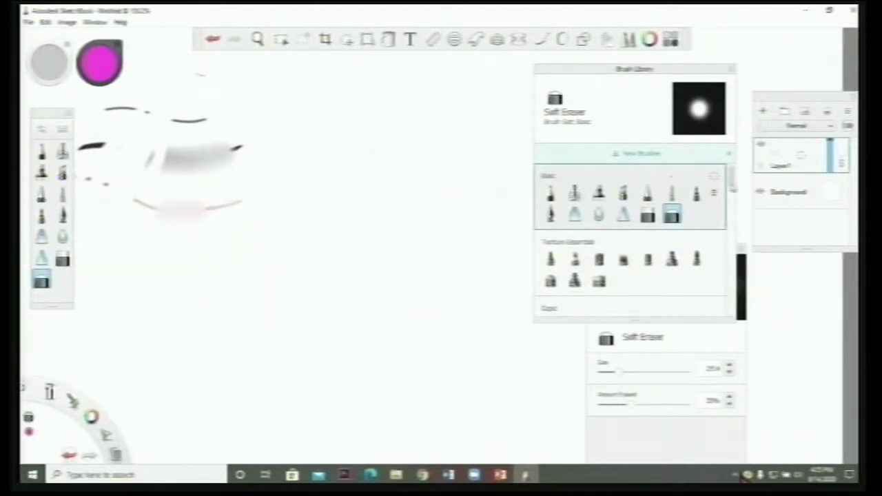
- Paint broad wavy magenta strokes beside the erased lines with a brush from the Synthetic Paint set
scroll(732, 198, "down", 3)
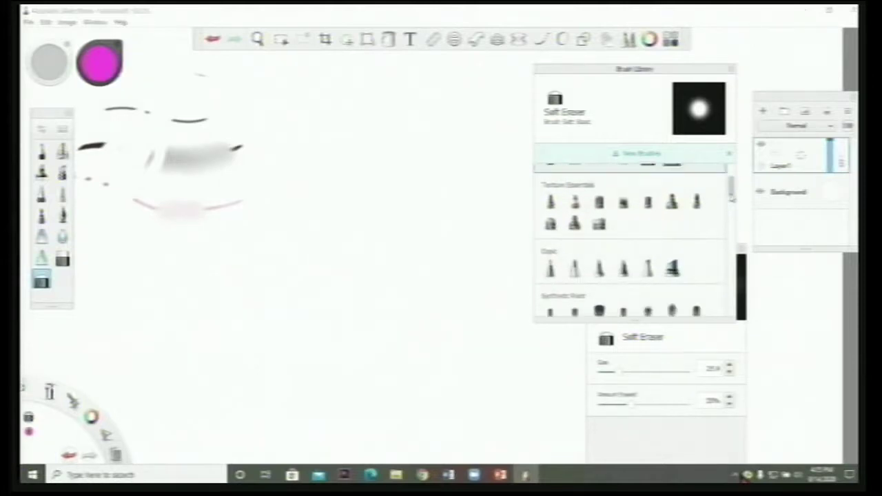
scroll(732, 198, "down", 3)
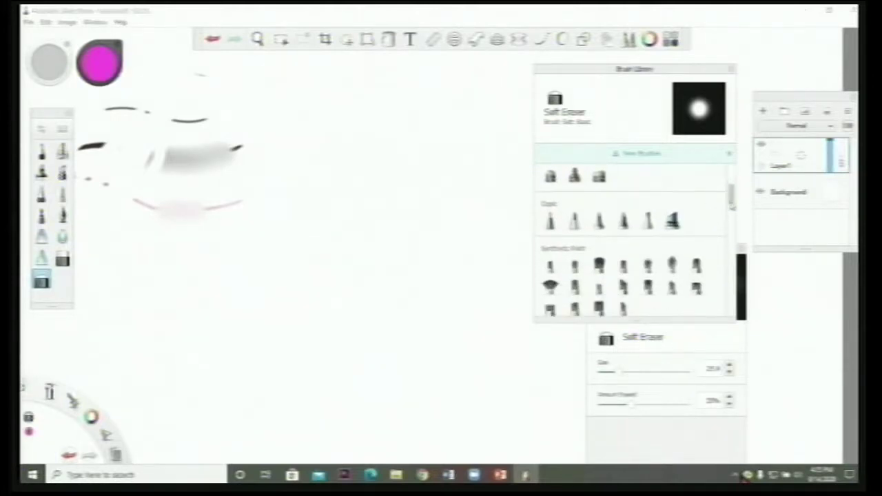
scroll(732, 198, "down", 3)
left_click(599, 200)
mouse_move(260, 107)
left_mouse_down()
mouse_move(319, 146)
mouse_move(363, 127)
mouse_move(436, 131)
left_mouse_up()
mouse_move(285, 169)
left_mouse_down()
mouse_move(375, 178)
mouse_move(390, 207)
mouse_move(293, 224)
left_mouse_up()
- Paint a wide magenta band with the Synthetic Fan Brush and a vertical patch at its end with Synthetic Flat Bristle Brush 3
left_click(550, 221)
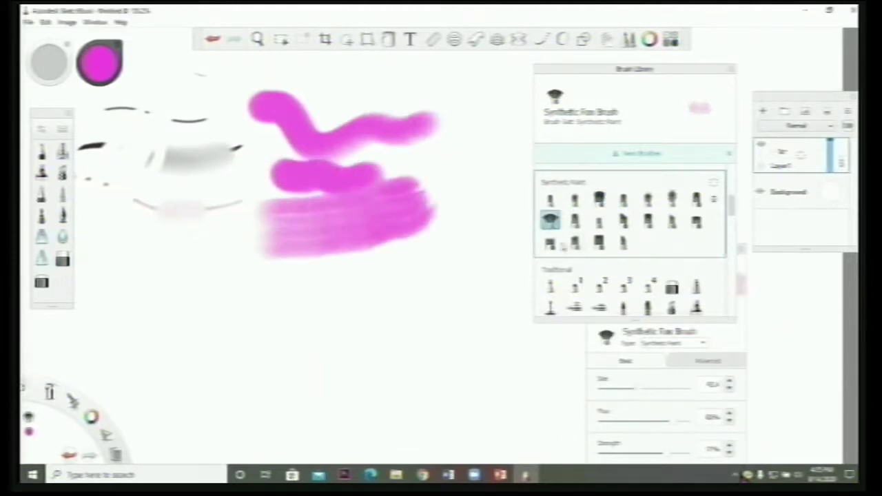
left_click(599, 243)
mouse_move(434, 138)
left_mouse_down()
mouse_move(483, 207)
mouse_move(448, 248)
left_mouse_up()
- Draw a long winding magenta stroke below the painted area with the Charcoal brush from the Texture set
scroll(732, 215, "down", 5)
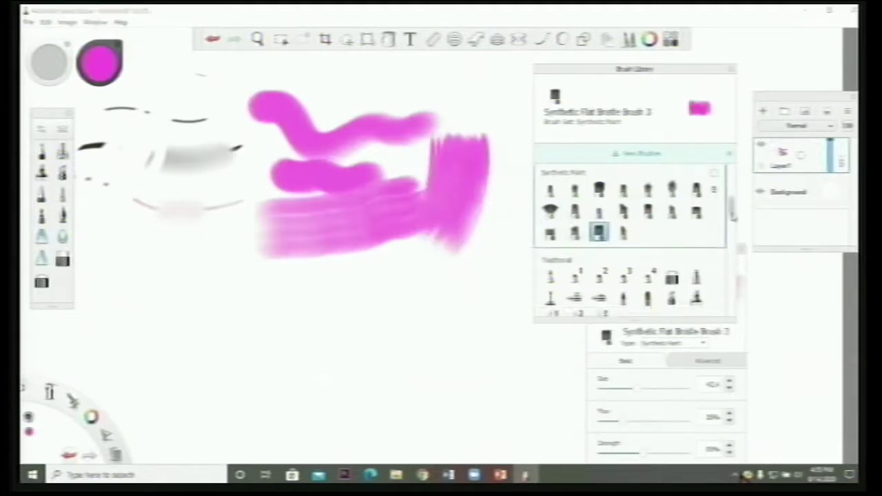
scroll(732, 234, "down", 2)
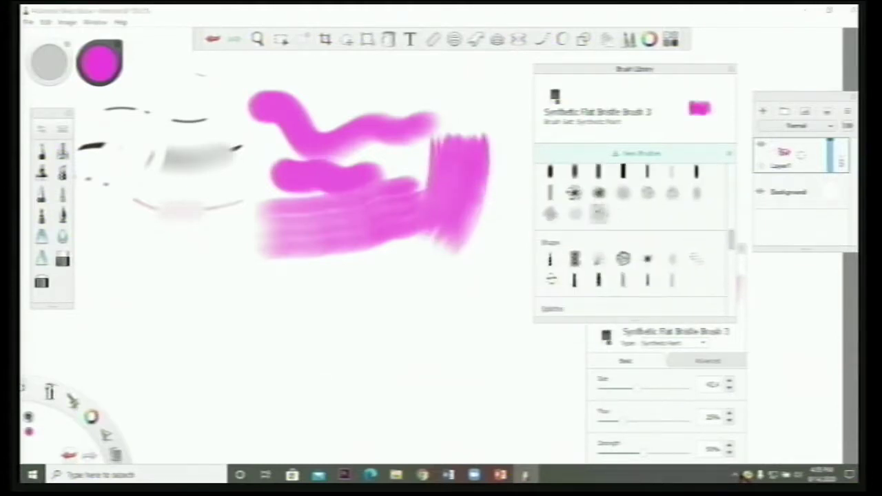
mouse_move(169, 162)
left_mouse_down()
mouse_move(168, 242)
mouse_move(196, 313)
mouse_move(303, 284)
mouse_move(404, 307)
mouse_move(400, 319)
left_mouse_up()
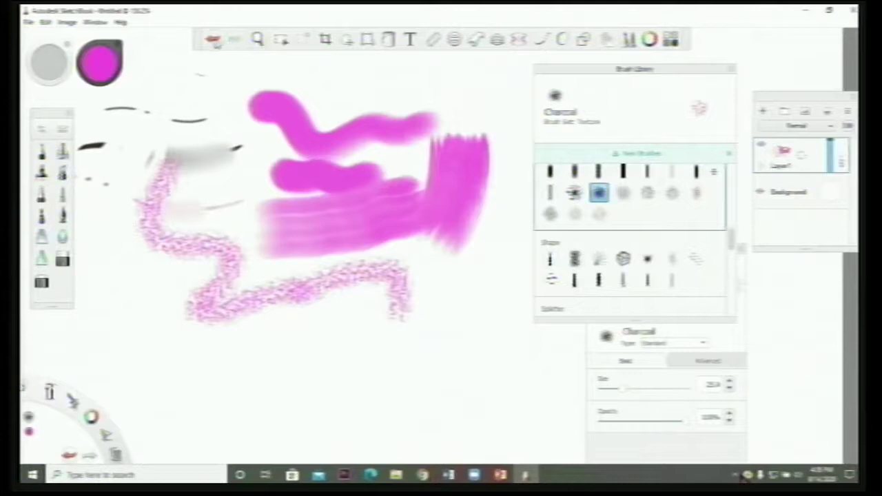
- Undo the earlier test strokes until the canvas is clear of them
key("ctrl+z")
key("ctrl+z")
key("ctrl+z")
key("ctrl+z")
key("ctrl+z")
key("ctrl+z")
key("ctrl+z")
- Draw a magenta zigzag with the Fibre brush and a long winding stroke beside it with the Feathery brush from the Shape set
left_click(574, 261)
mouse_move(152, 152)
left_mouse_down()
mouse_move(207, 138)
mouse_move(150, 211)
mouse_move(186, 200)
mouse_move(193, 237)
mouse_move(228, 237)
mouse_move(219, 298)
mouse_move(296, 300)
left_mouse_up()
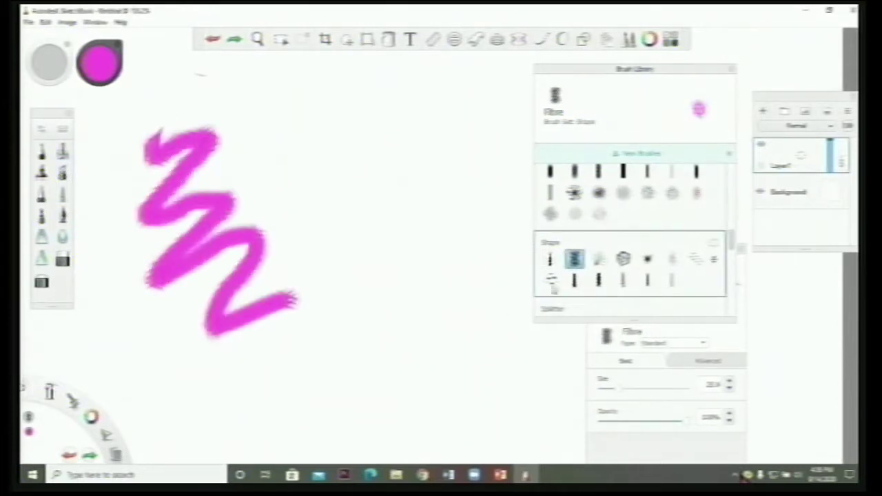
left_click(598, 261)
mouse_move(271, 100)
left_mouse_down()
mouse_move(270, 193)
mouse_move(311, 192)
mouse_move(322, 231)
mouse_move(422, 155)
mouse_move(439, 169)
mouse_move(453, 134)
mouse_move(296, 375)
left_mouse_up()
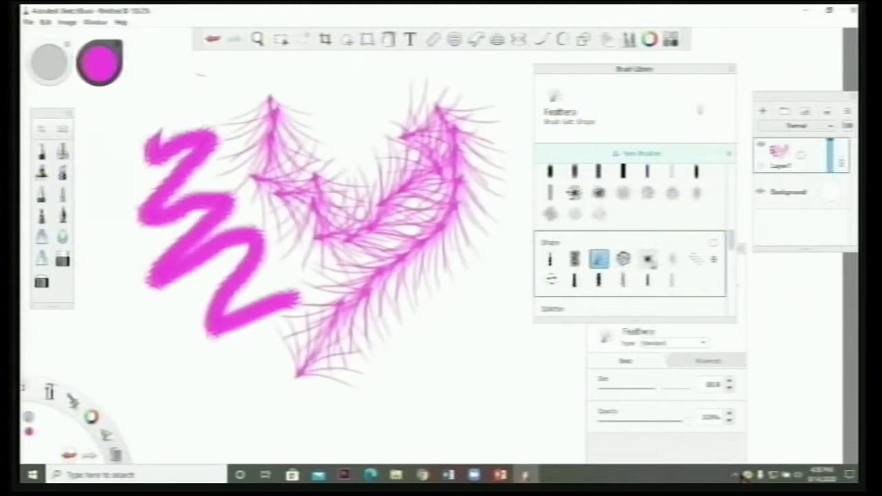
- Stamp two magenta stars beside the feathery stroke with the Sparkle brush, and reduce the brush size slightly
left_click(648, 259)
left_click(493, 286)
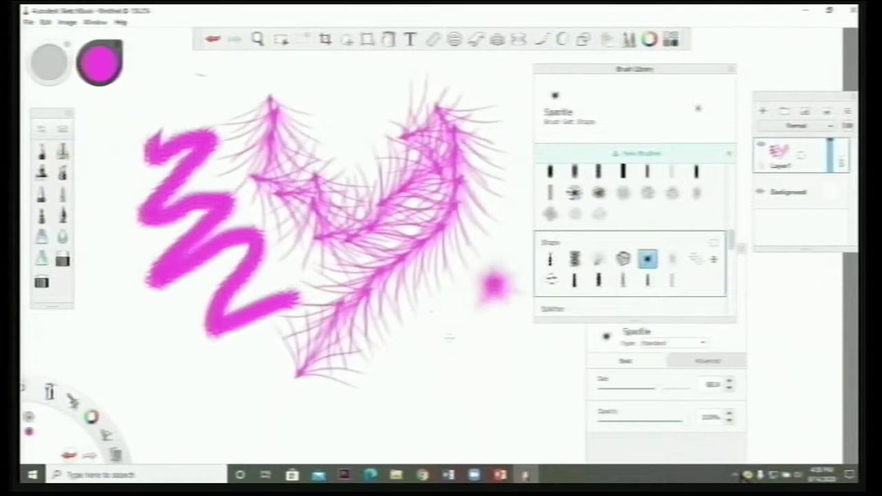
left_click(449, 336)
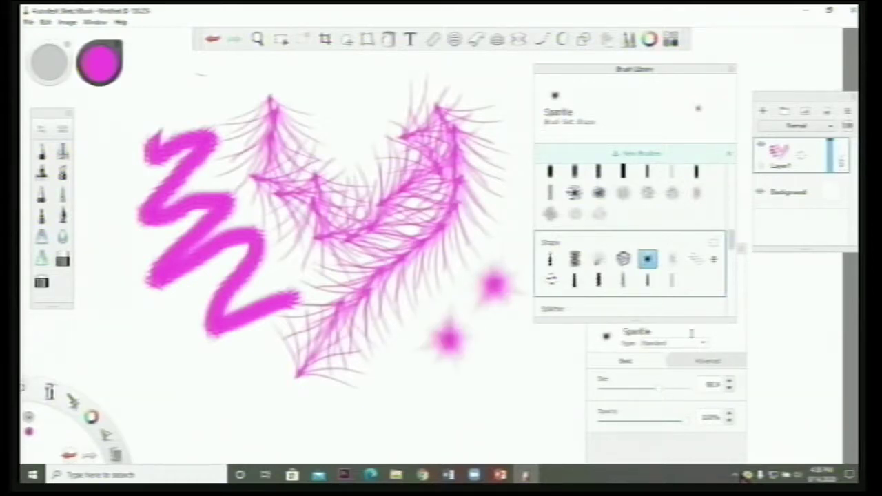
left_click(723, 333)
mouse_move(703, 251)
left_mouse_down()
mouse_move(784, 215)
mouse_move(766, 253)
left_mouse_up()
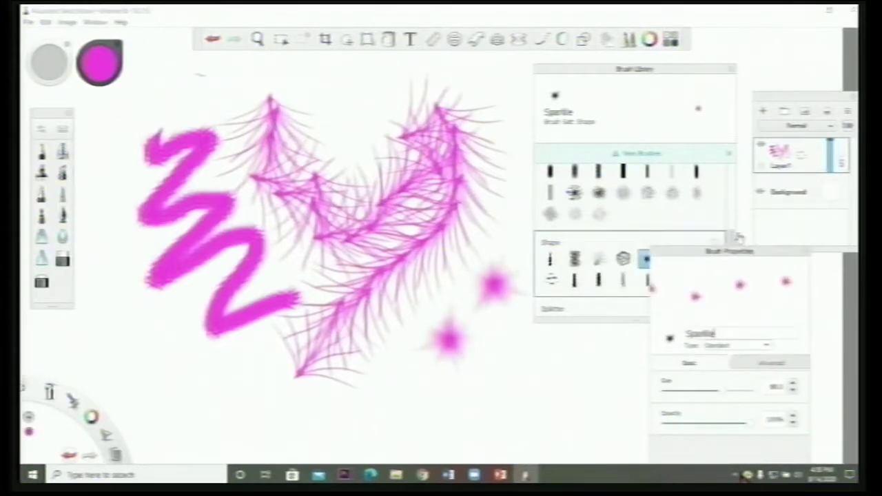
left_click_drag(719, 391, 710, 391)
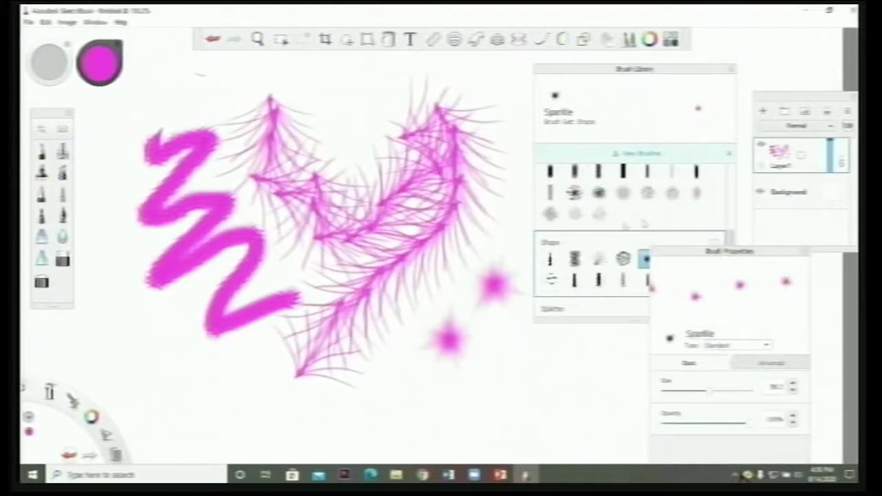
- Stamp a magenta splash above the feathery stroke with Paint Splatter 4 from the Splatter set
left_click(730, 237)
scroll(597, 240, "down", 3)
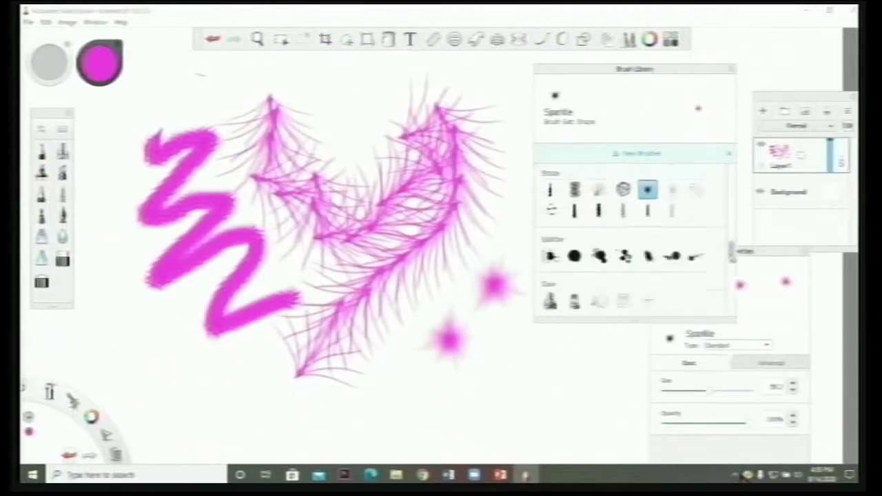
left_click(624, 217)
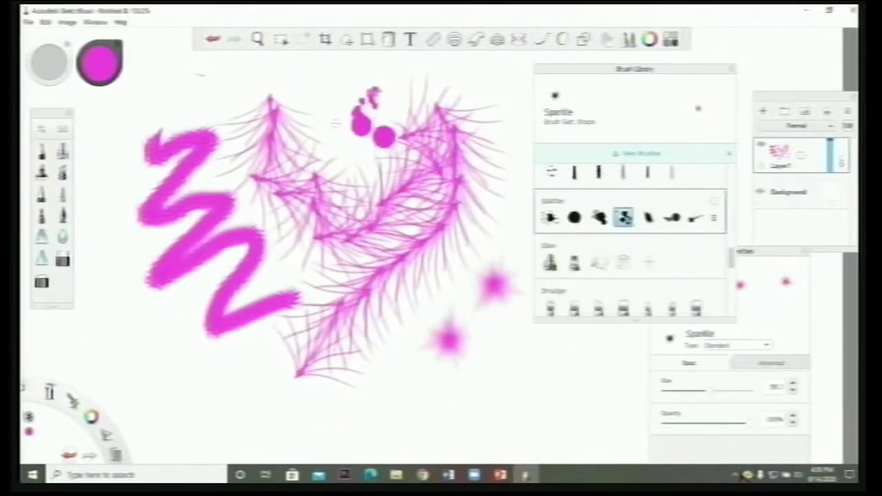
left_click(375, 118)
- Change the brush colour to red, stamp Paint Splatter 4 near the canvas's upper-left corner, and undo the extra splash
left_click(118, 71)
left_click(122, 71)
left_click(157, 80)
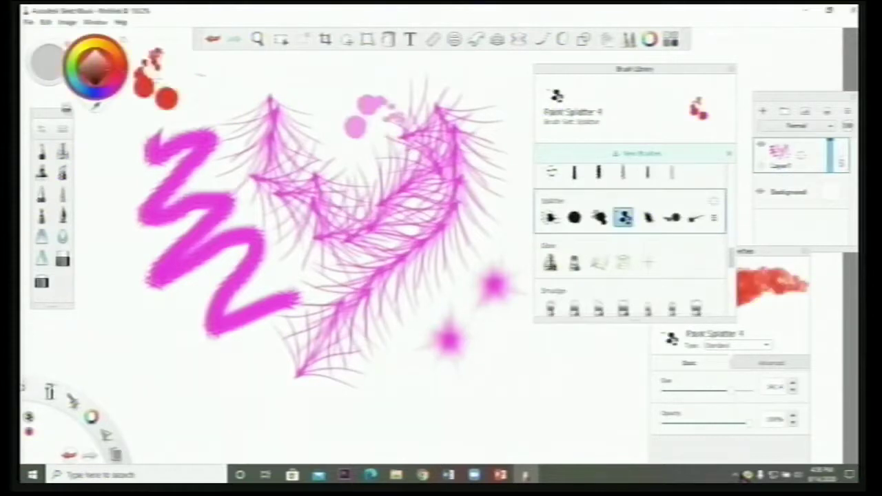
left_click(259, 159)
key("ctrl+z")
- Stamp three large overlapping red blots over the feathery stroke with Paint Splatter 2
left_click(574, 218)
left_click(314, 186)
left_click(445, 176)
left_click(332, 329)
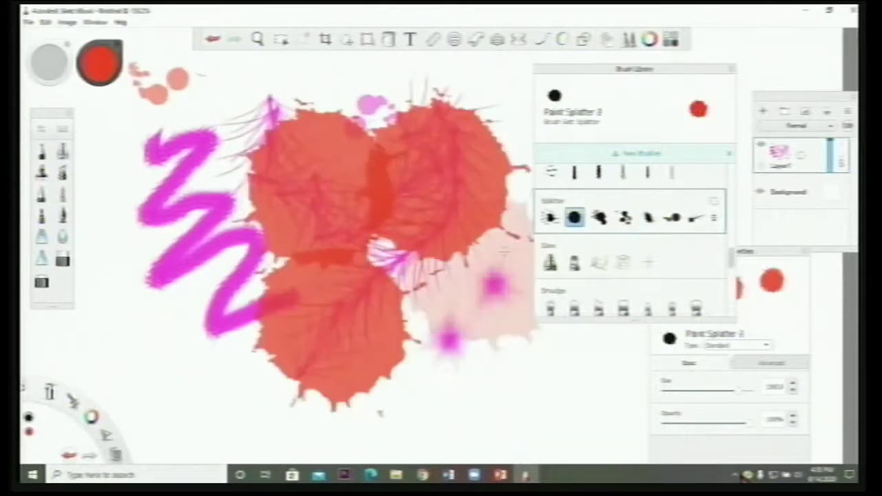
- Stamp two small red splashes over the magenta zigzag with Paint Splatter 1
left_click(550, 218)
left_click(161, 242)
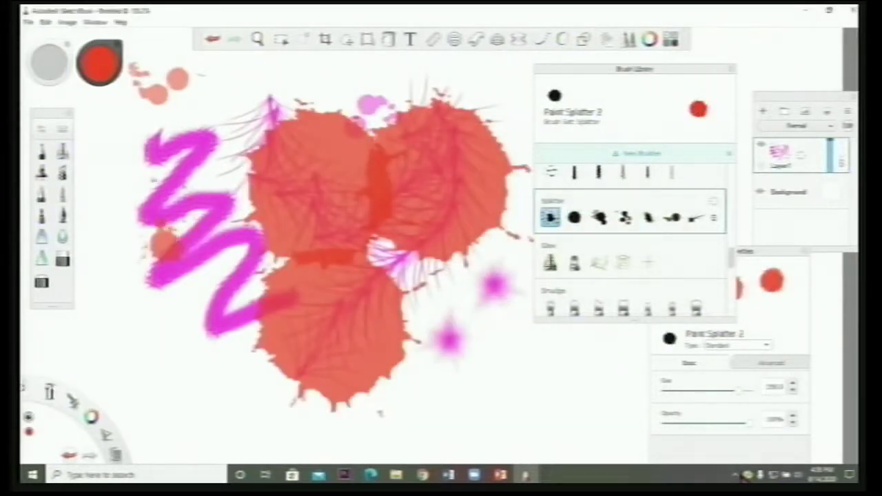
left_click(215, 216)
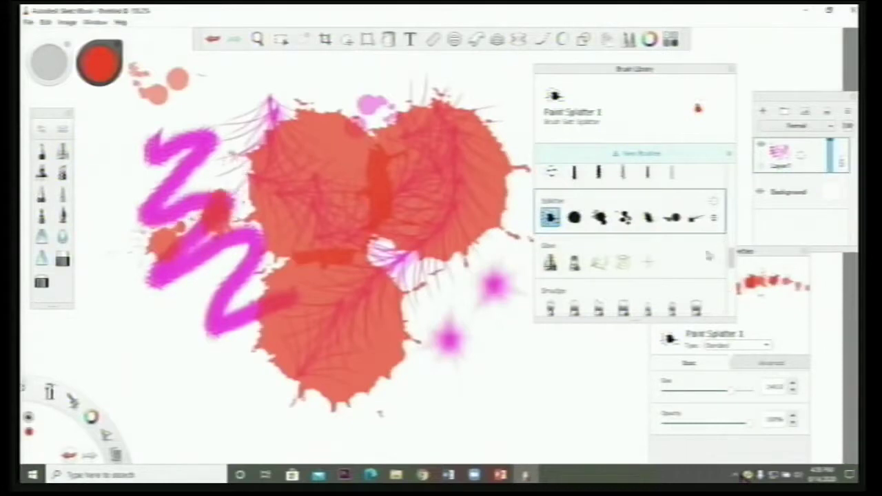
- Browse the remaining brush sets, close the Brush Library and Brush Properties, and undo any stray splatters
left_click_drag(732, 265, 736, 311)
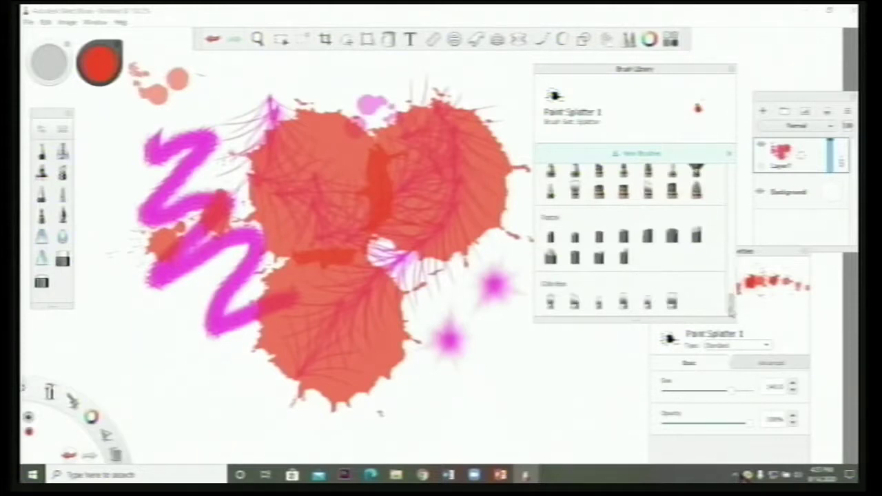
double_click(732, 70)
key("ctrl+z")
left_click_drag(683, 254, 576, 255)
left_click(699, 259)
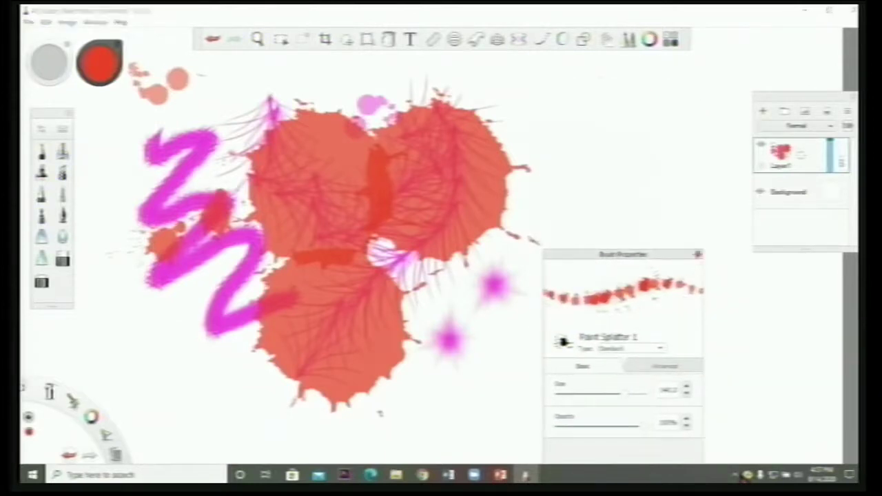
left_click(662, 129)
key("ctrl+z")
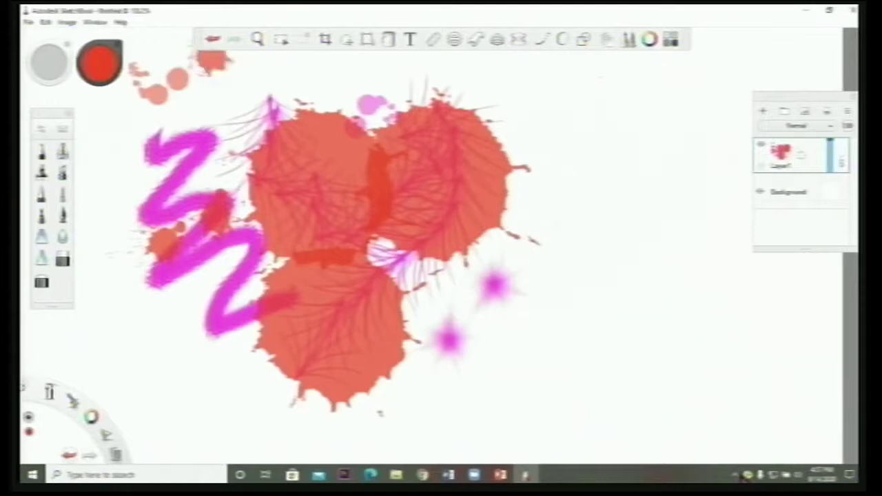
- Select all the test artwork with a rectangular selection, delete it, and clear the selection
left_click(276, 141)
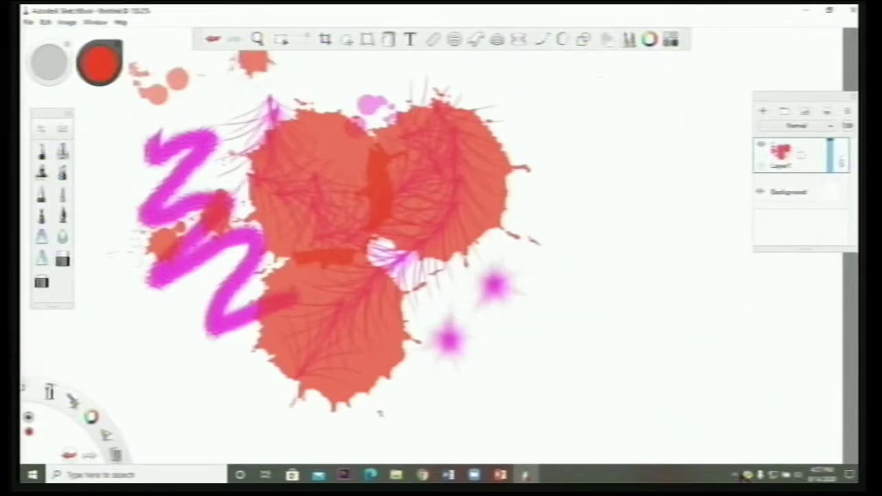
left_click(259, 44)
left_click(257, 39)
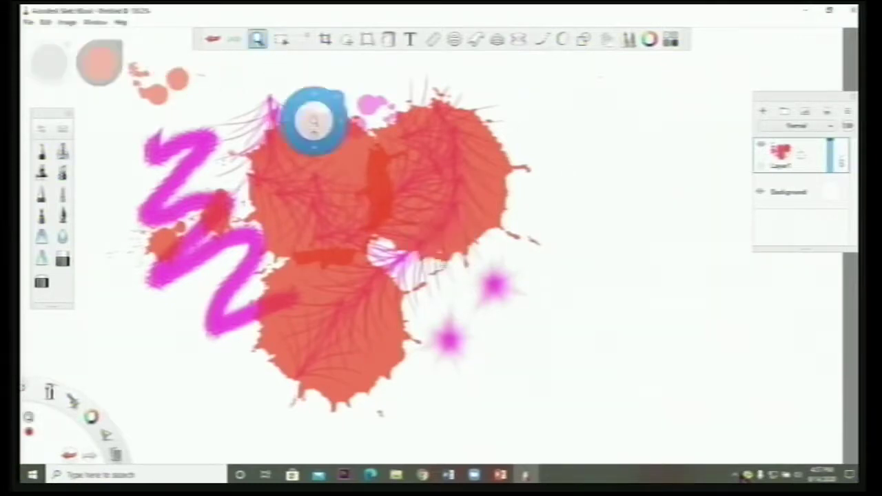
left_click_drag(421, 227, 419, 195)
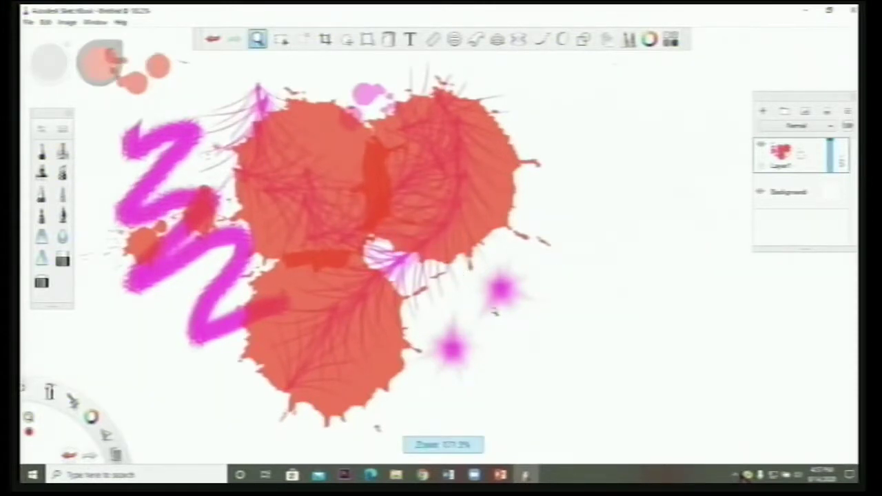
left_click_drag(495, 311, 295, 83)
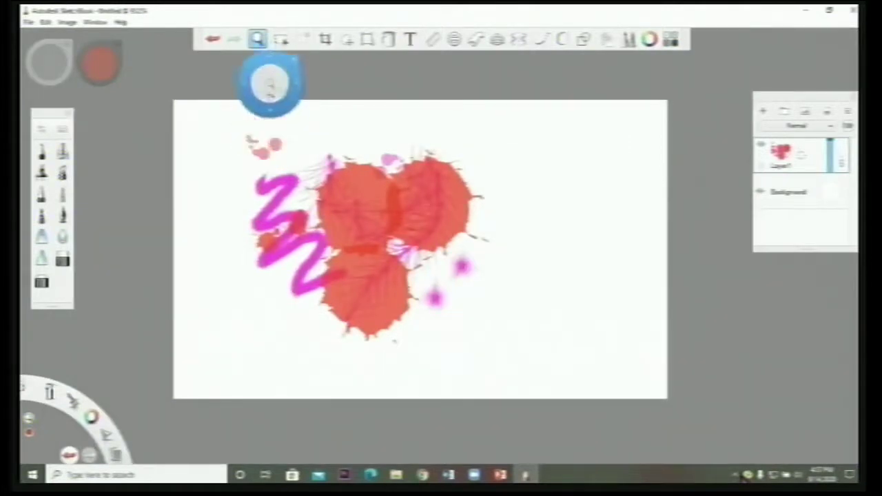
left_click(281, 40)
left_click_drag(507, 338, 509, 338)
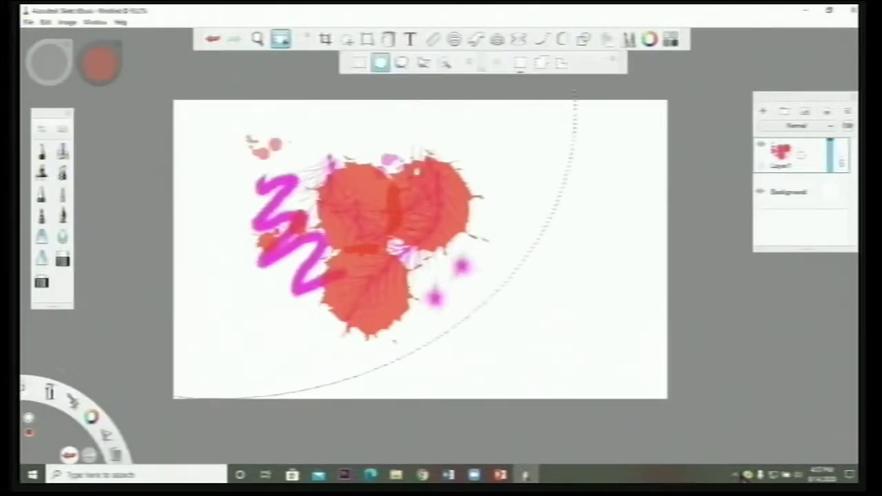
left_click(359, 63)
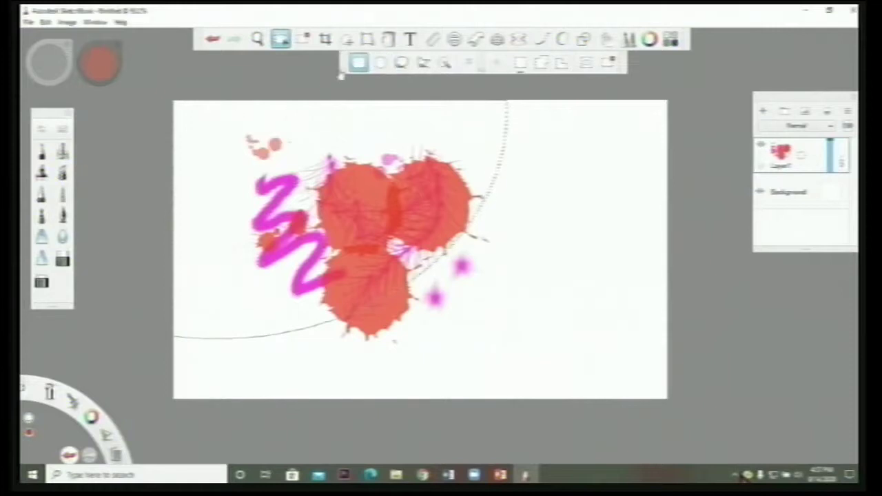
left_click(275, 111)
mouse_move(238, 115)
left_mouse_down()
mouse_move(280, 125)
mouse_move(526, 352)
left_mouse_up()
key("Delete")
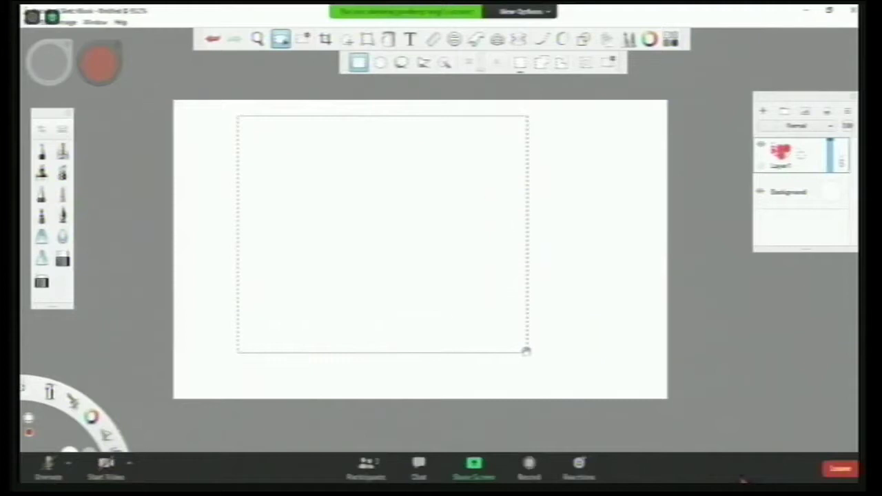
left_click(551, 186)
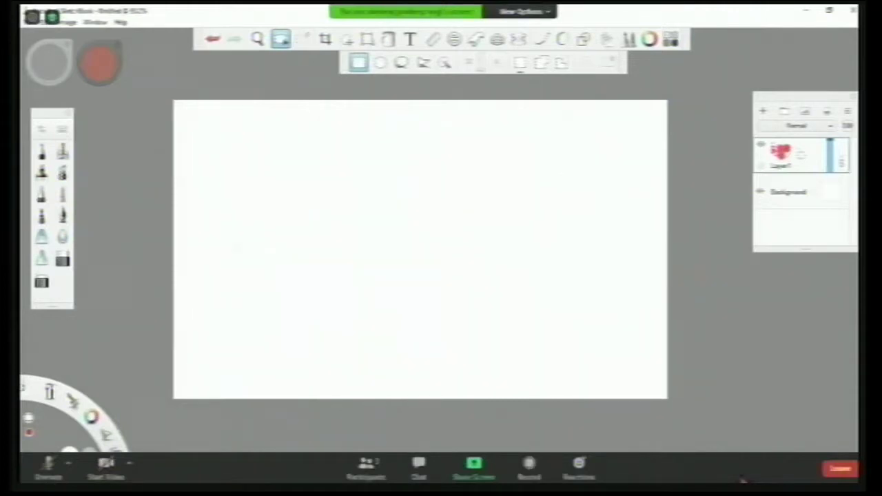
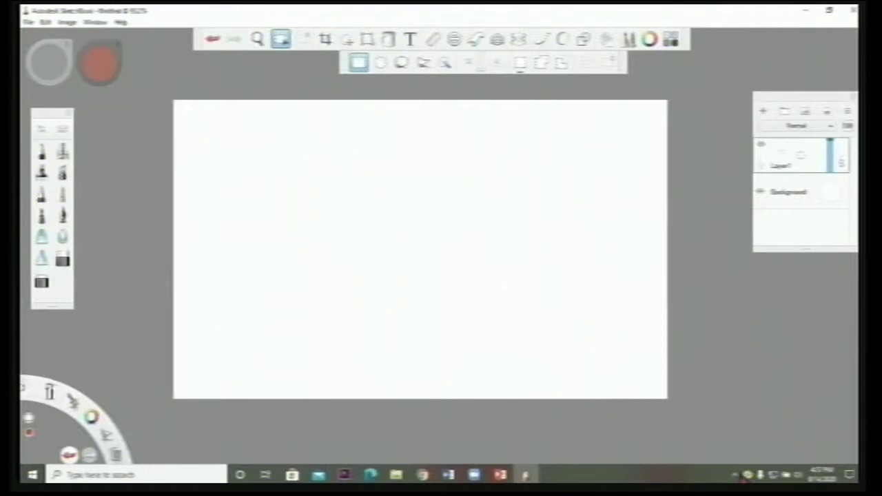
- Move the Layer Editor higher and change the Background layer's colour to a soft light blue
left_click_drag(784, 96, 783, 49)
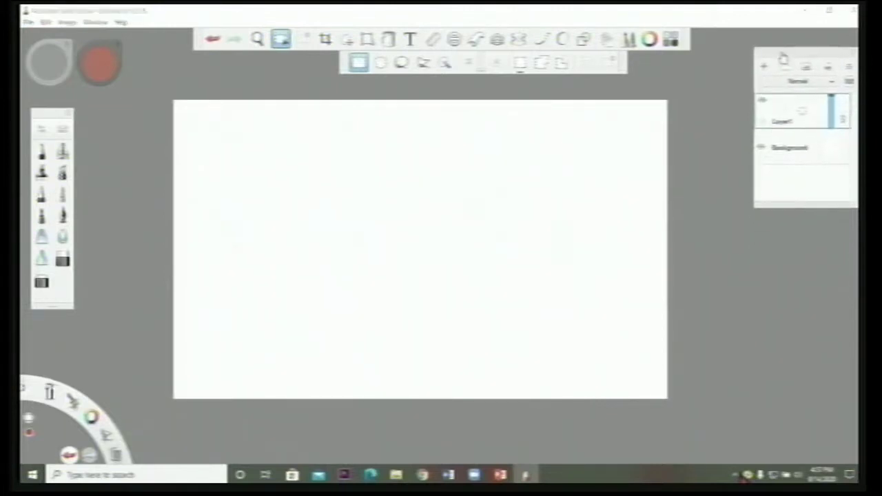
left_click(831, 147)
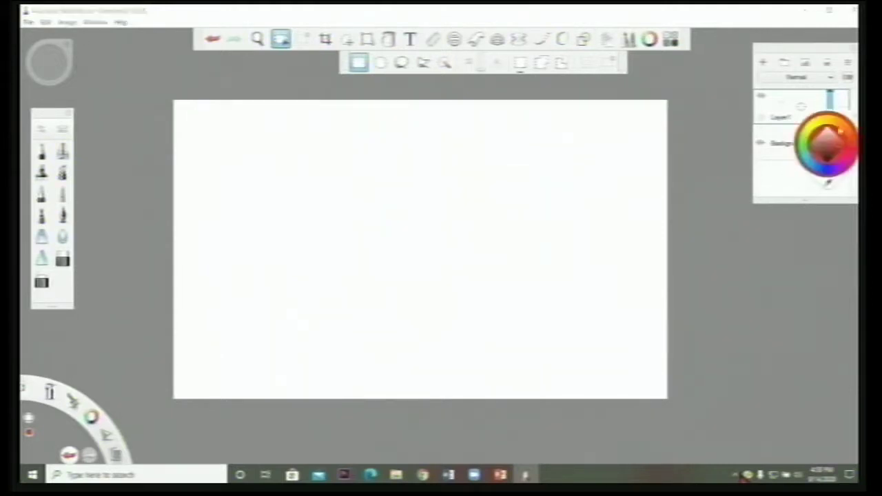
left_click(809, 163)
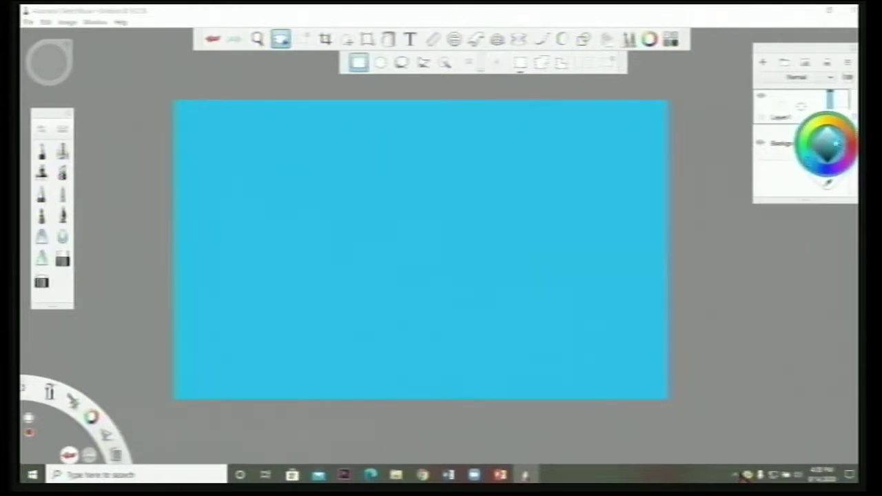
left_click(828, 132)
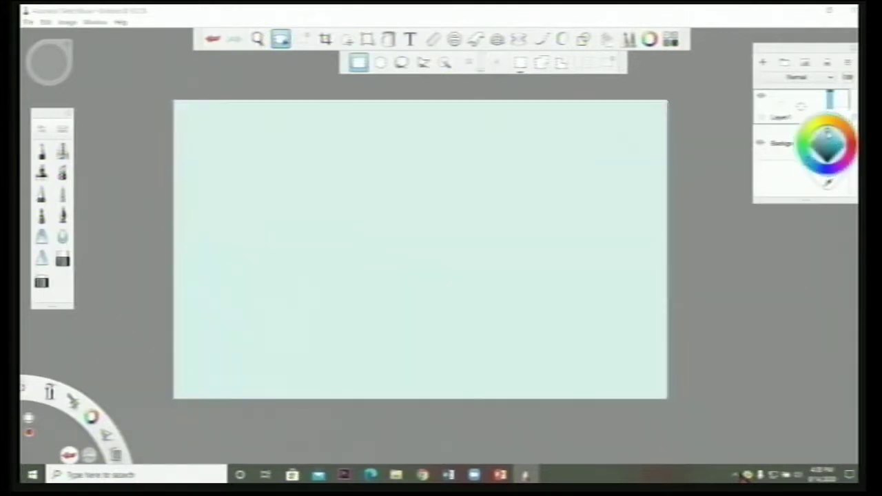
left_click(838, 143)
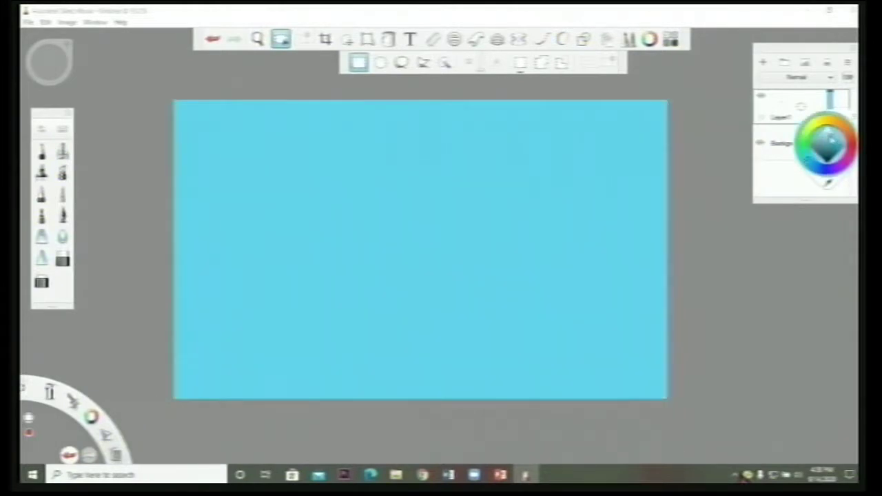
left_click(832, 139)
left_click(455, 197)
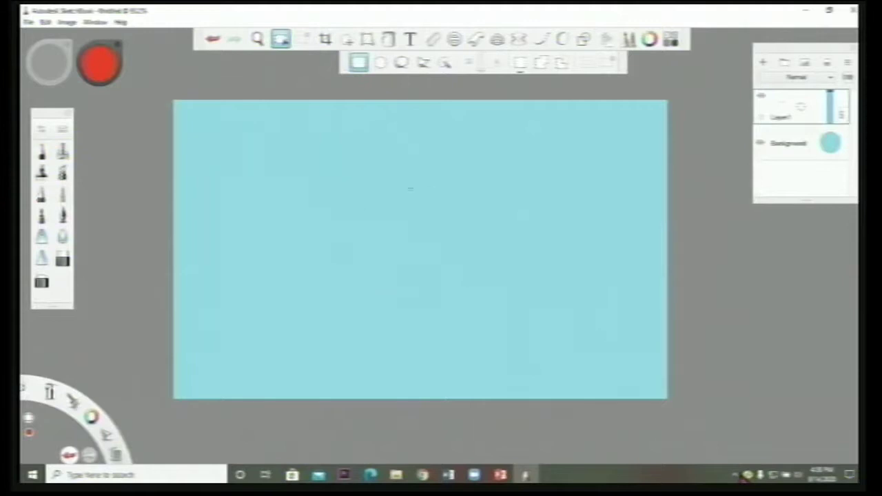
- Open the Copic Library and pick a dark brown from its Illustration colours as the brush colour
left_click(100, 63)
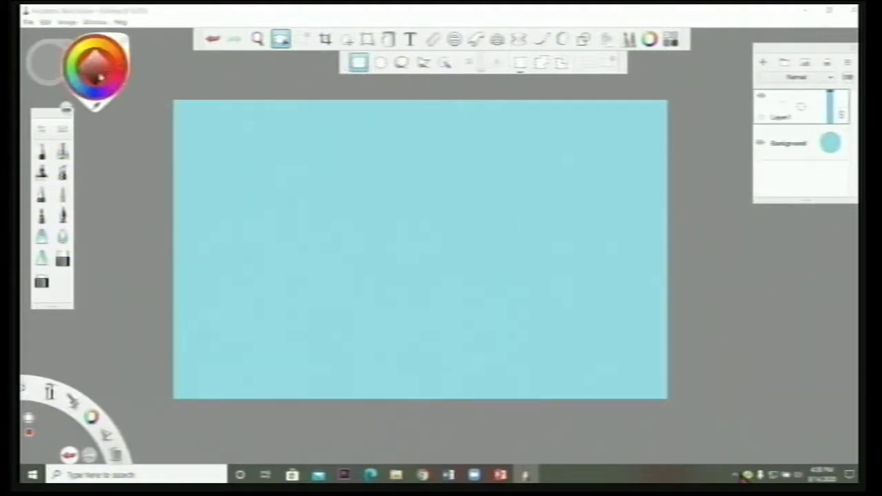
left_click(671, 40)
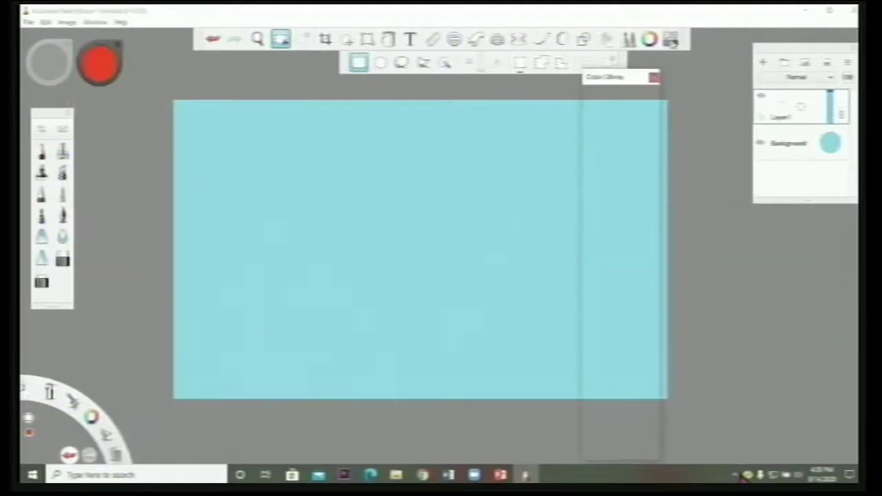
left_click(643, 155)
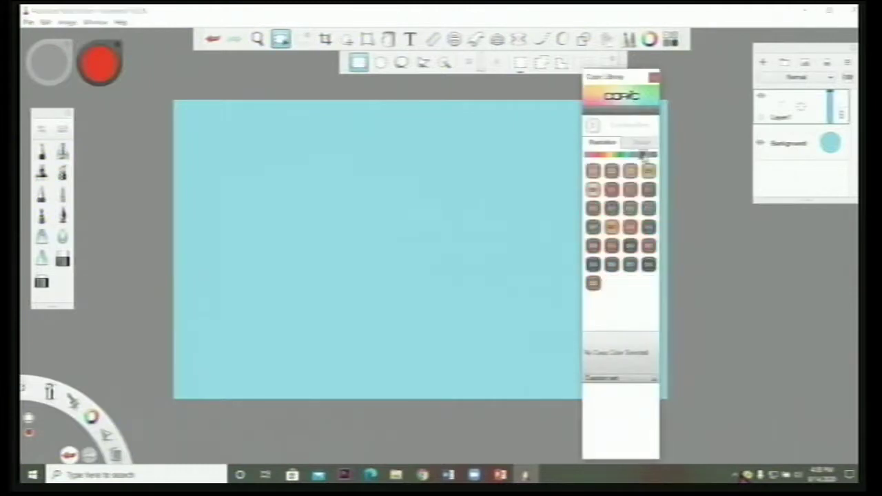
left_click(649, 267)
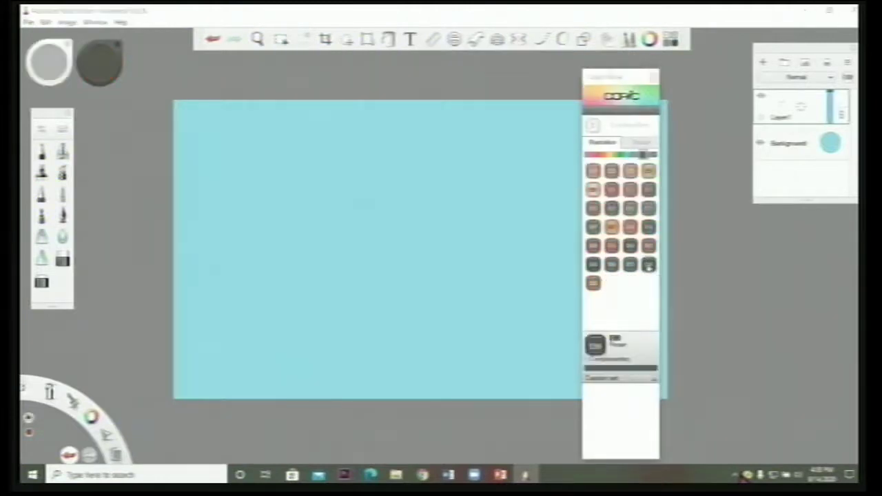
left_click(631, 266)
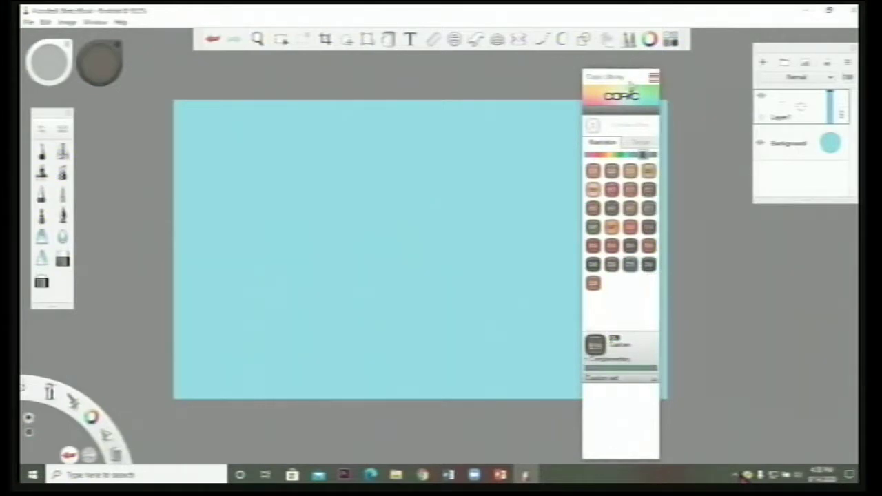
- Move the Copic Library aside, select the Pencil brush, and set its opacity to 100% in Brush Properties
left_click_drag(630, 83, 747, 81)
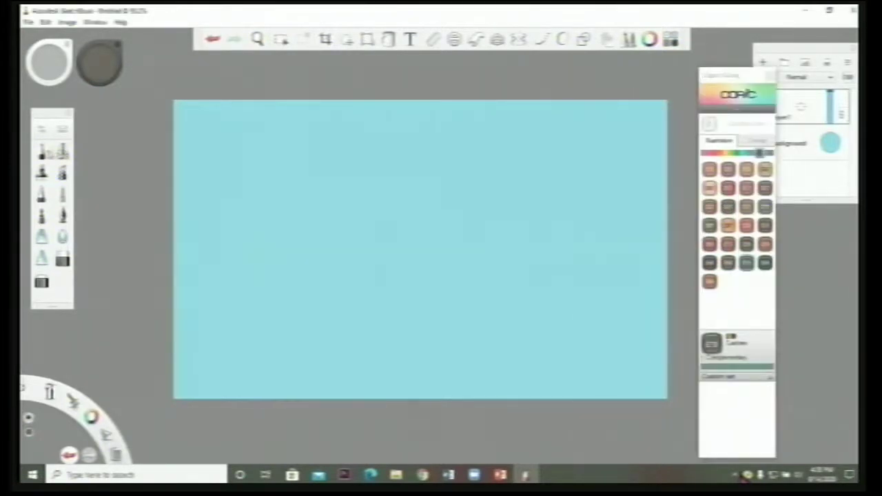
left_click(41, 150)
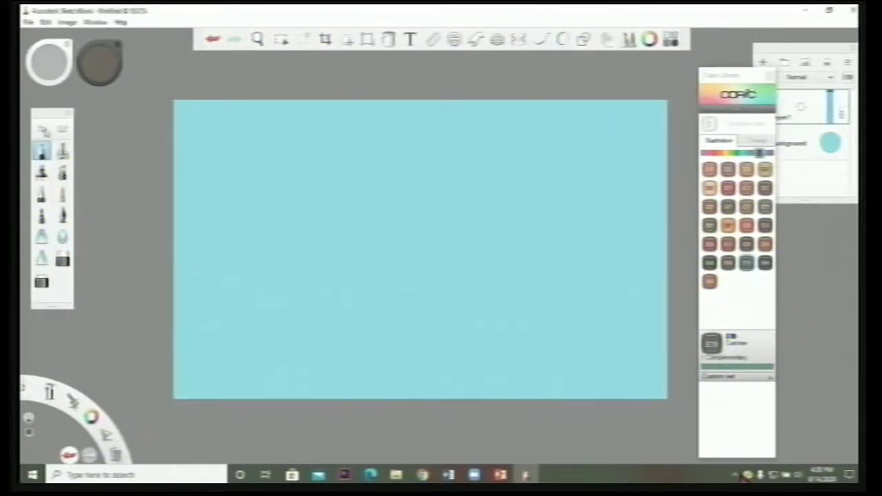
left_click(43, 129)
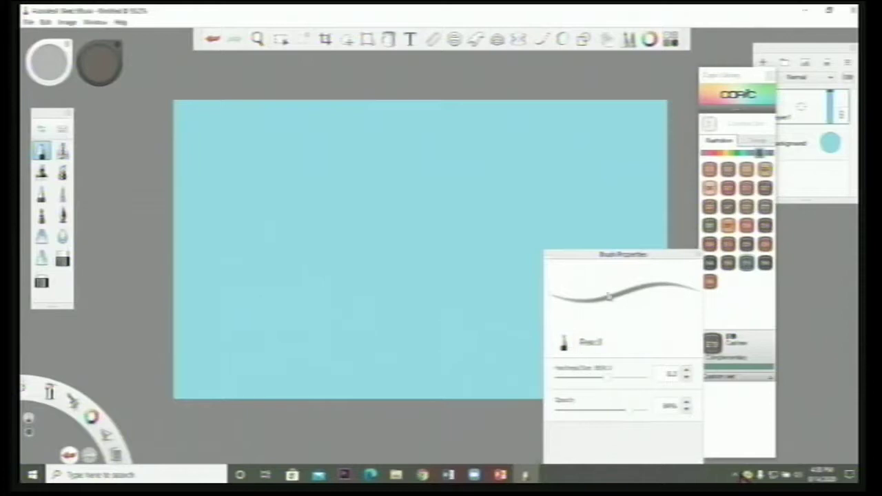
left_click_drag(624, 414, 640, 412)
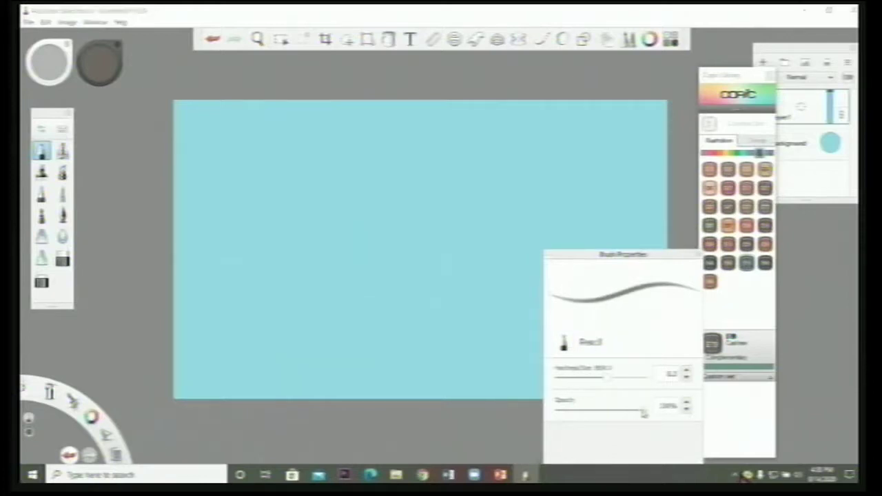
left_click_drag(662, 256, 622, 255)
left_click(654, 256)
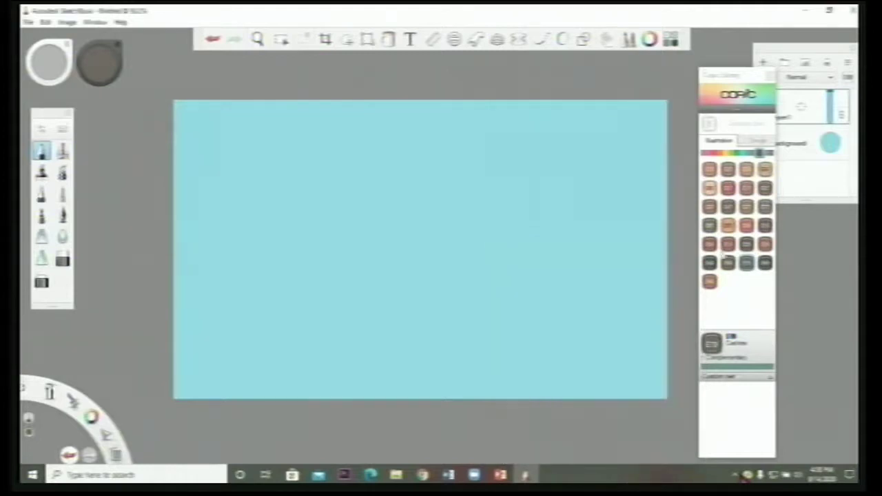
- Pick the Copic colour Dark Bark, draw a jagged mountain outline from the canvas's lower edge, and close the Copic Library
left_click(710, 263)
left_click_drag(345, 161, 356, 161)
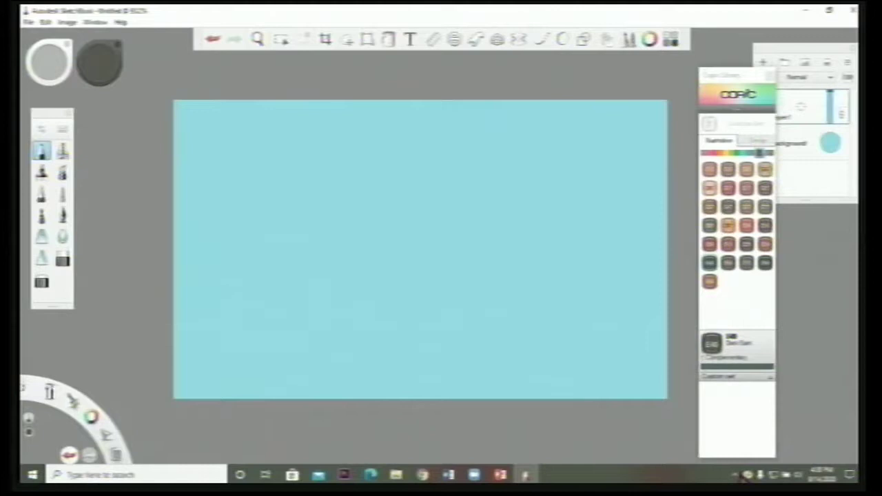
mouse_move(254, 399)
left_mouse_down()
mouse_move(341, 273)
mouse_move(411, 194)
mouse_move(443, 226)
mouse_move(548, 399)
left_mouse_up()
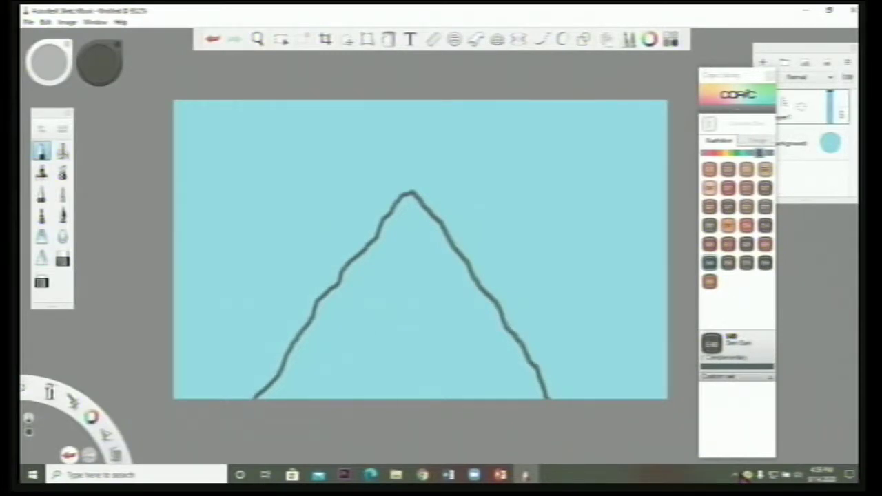
left_click(771, 75)
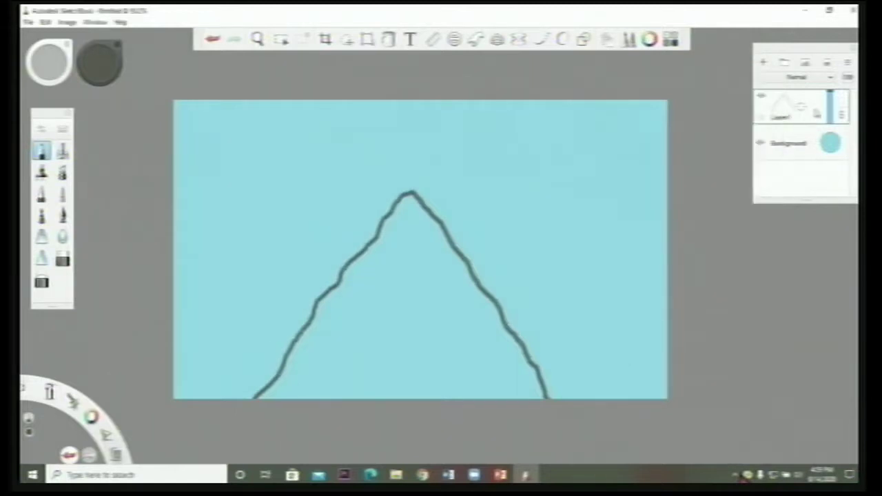
- Rename the mountain layer as mtn, and briefly hide and show the Background layer
left_click(847, 63)
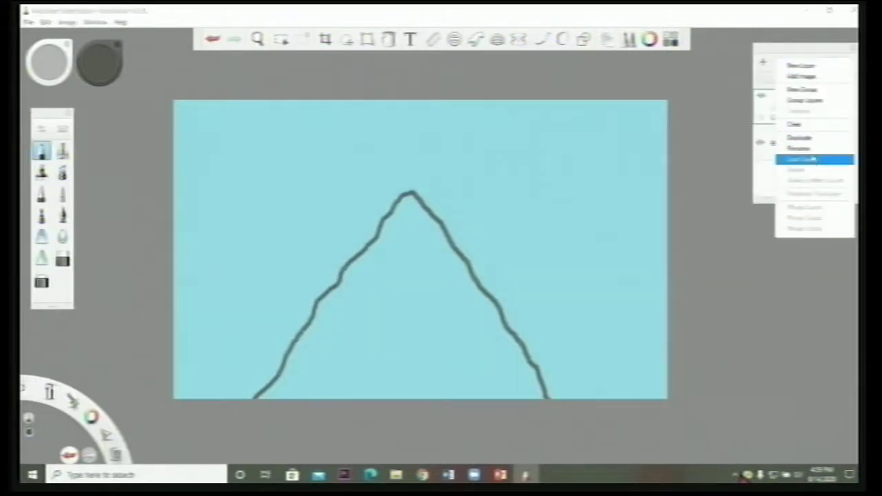
left_click(799, 147)
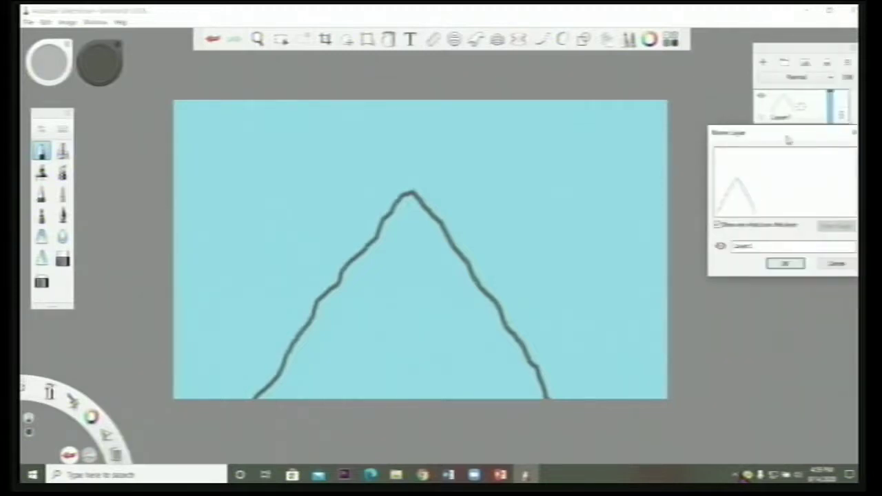
left_click_drag(787, 138, 767, 90)
left_click_drag(732, 199, 700, 208)
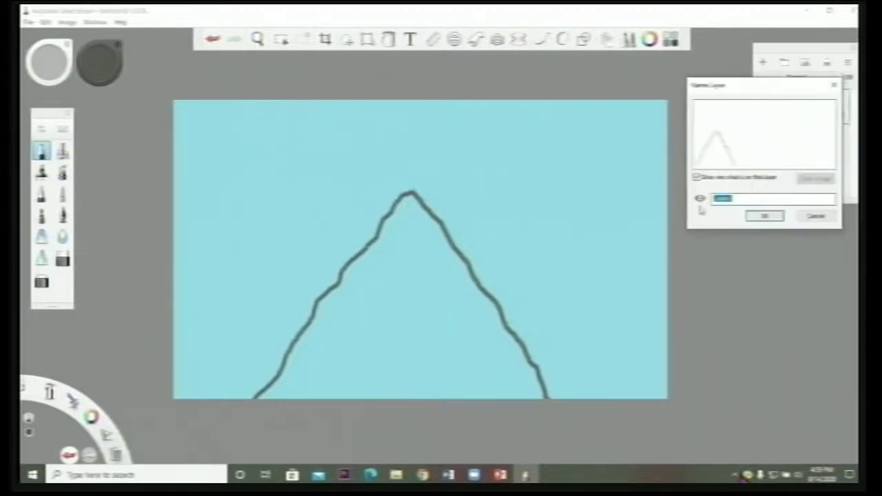
type("mtn")
left_click(758, 217)
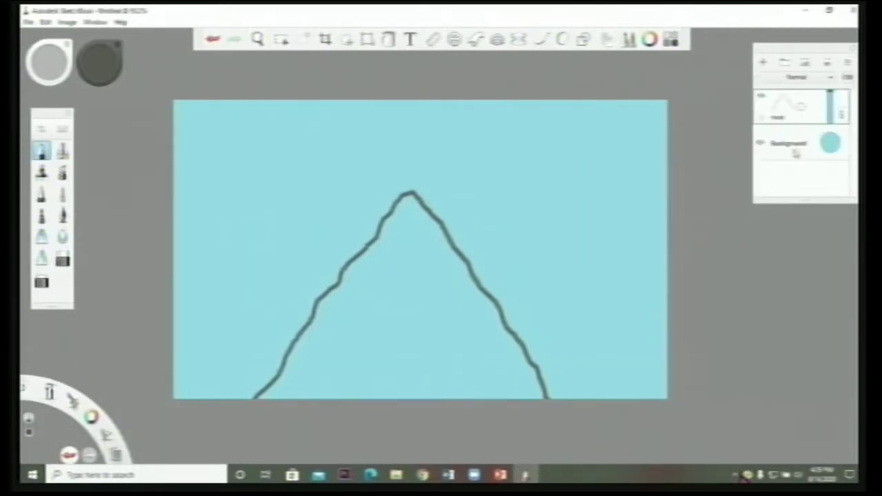
left_click(761, 144)
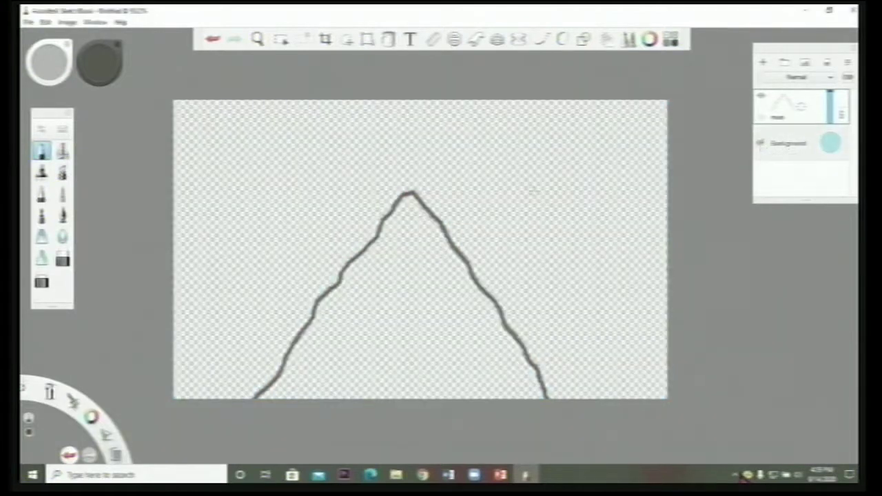
left_click(762, 143)
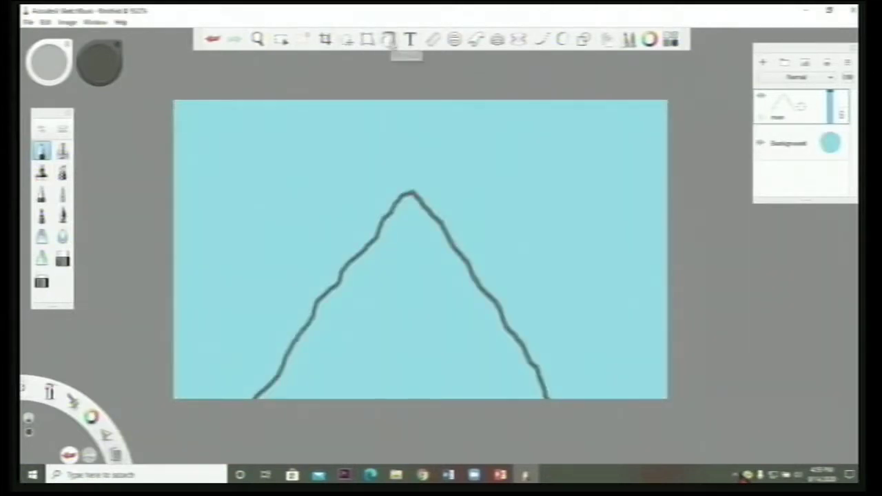
- Try a radial fill inside the mountain outline, undo it, and flood-fill the mountain with solid dark brown
left_click(390, 40)
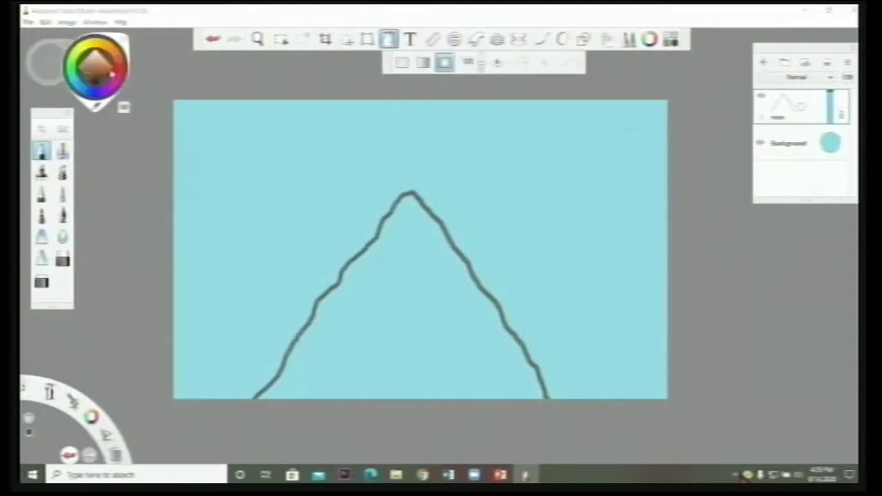
left_click(672, 40)
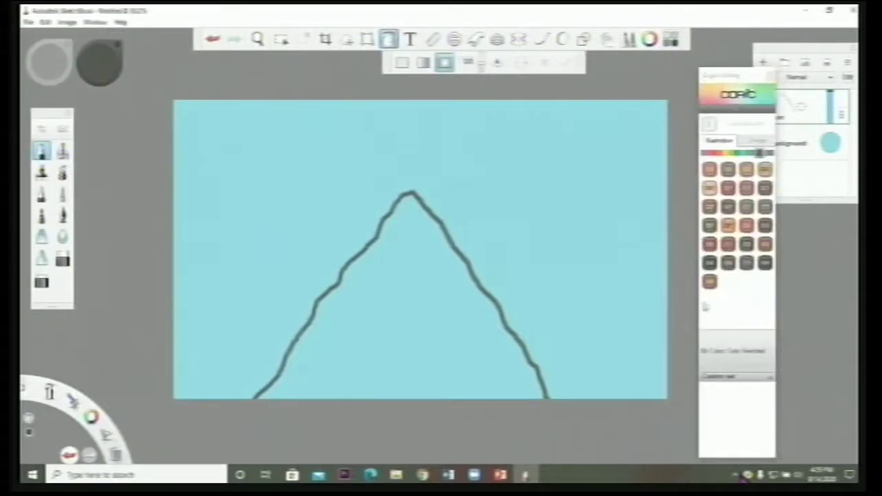
left_click(710, 263)
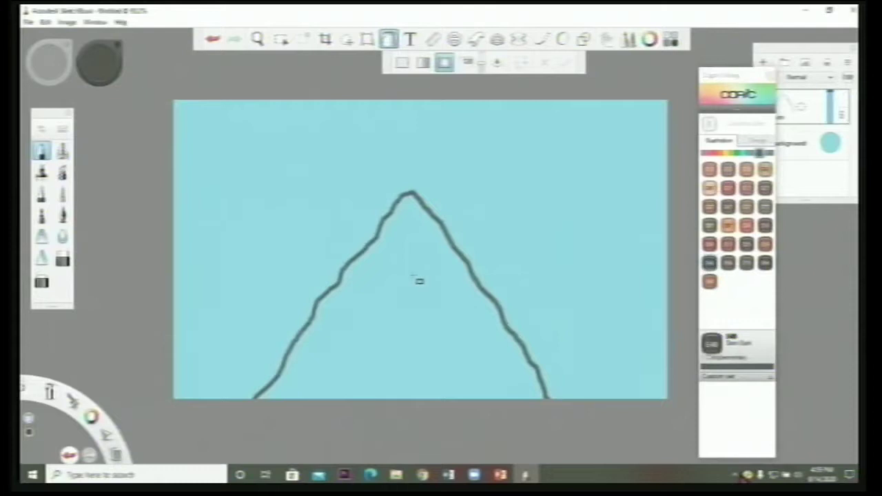
left_click(421, 281)
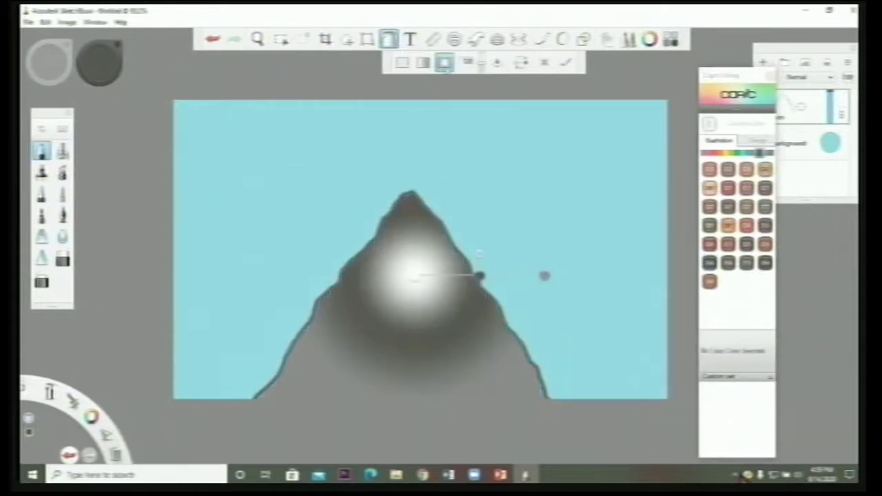
left_click(214, 39)
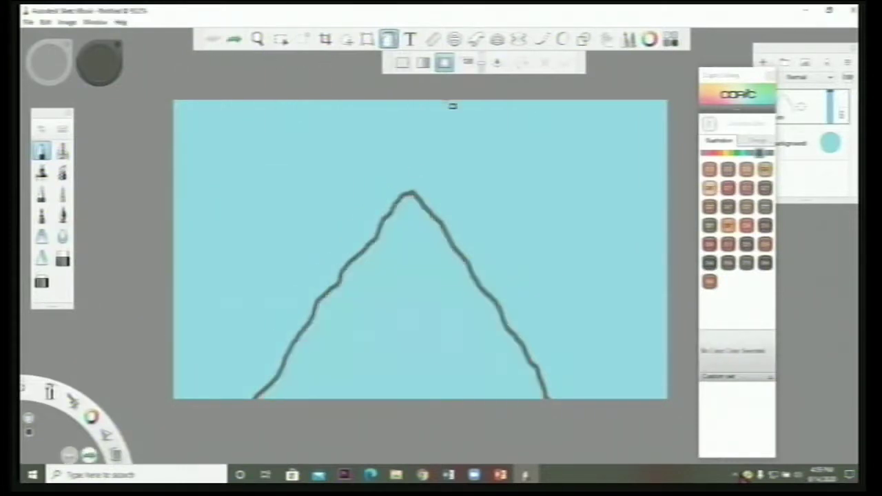
left_click(402, 63)
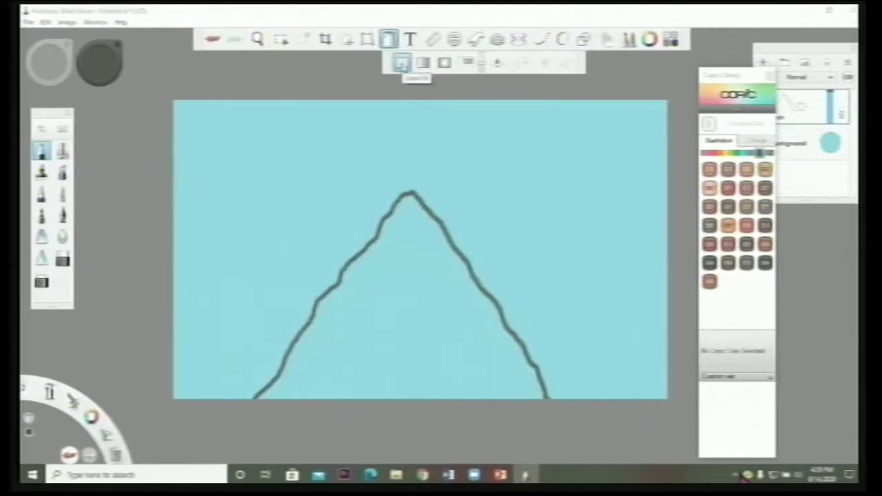
left_click(418, 259)
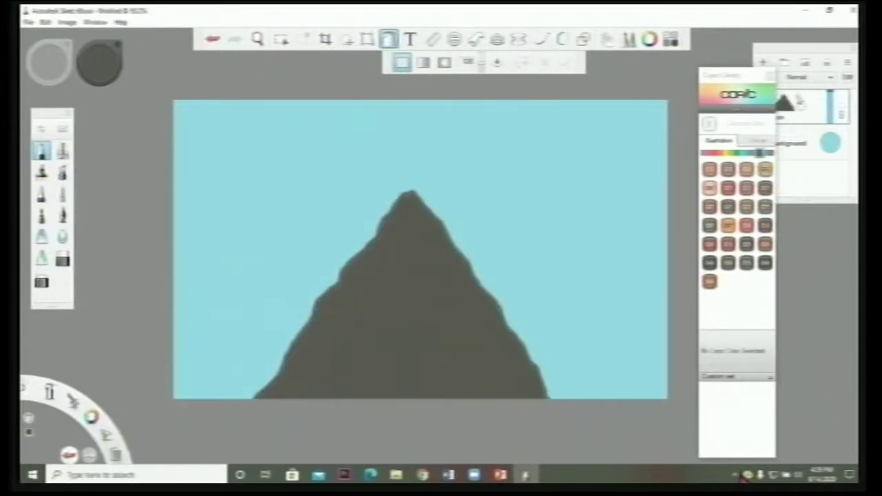
left_click(771, 75)
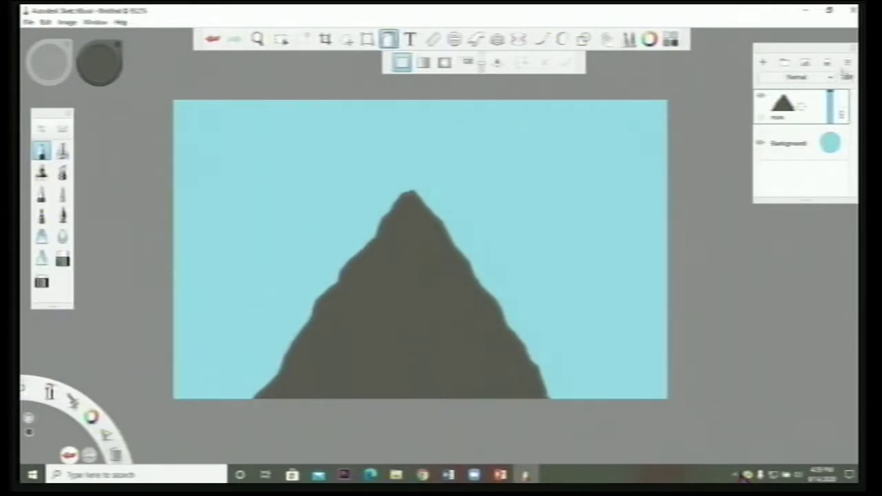
- Duplicate the mtn layer and fill the copy's mountain with the Copic colour Deep Orange
left_click(848, 63)
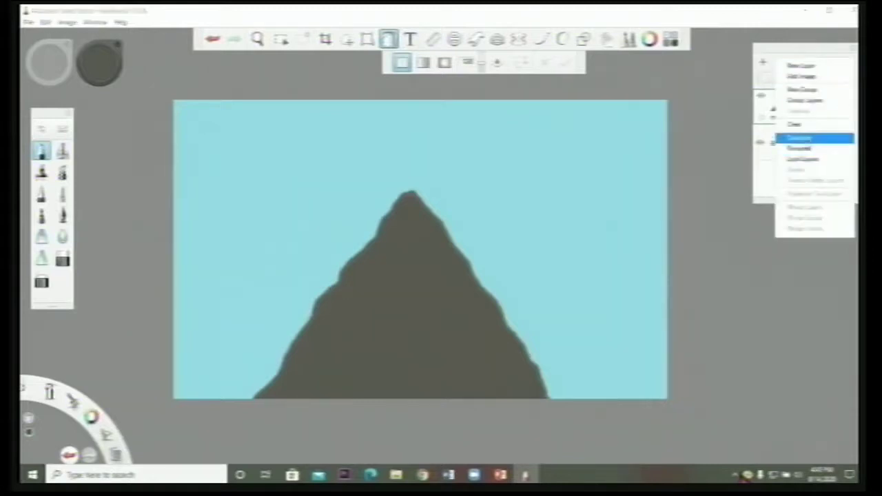
left_click(799, 138)
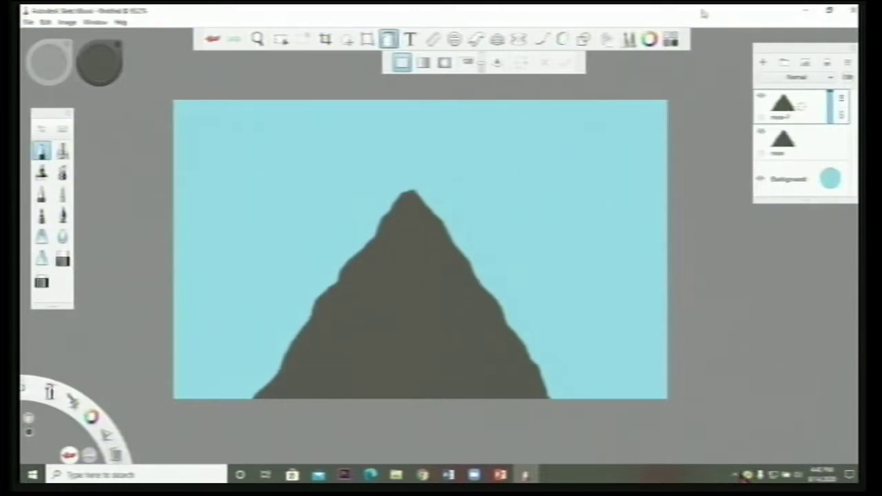
left_click(671, 39)
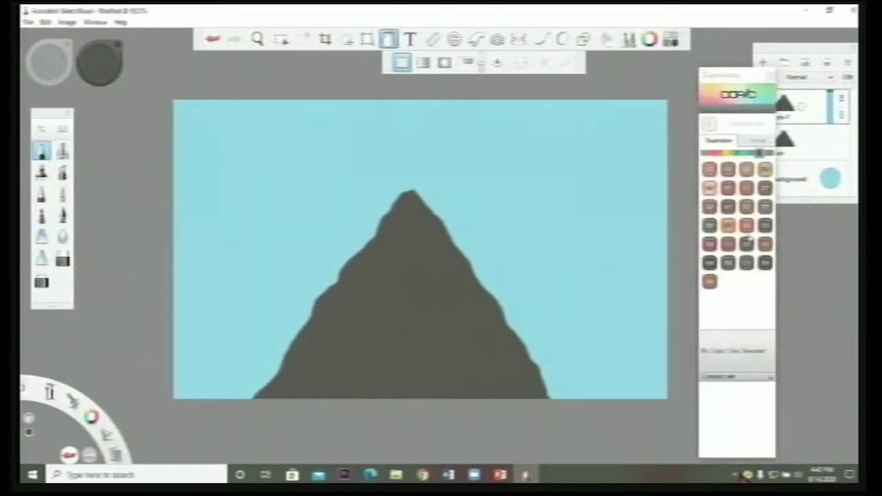
left_click(749, 81)
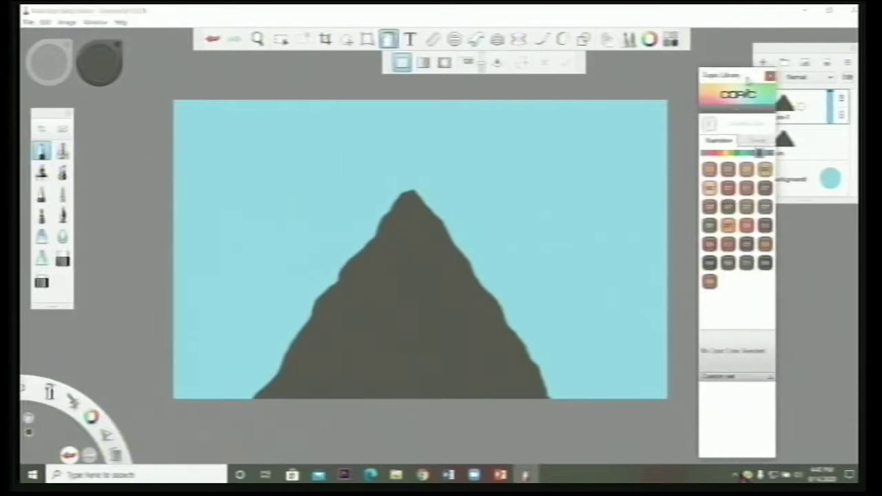
left_click_drag(748, 82, 136, 57)
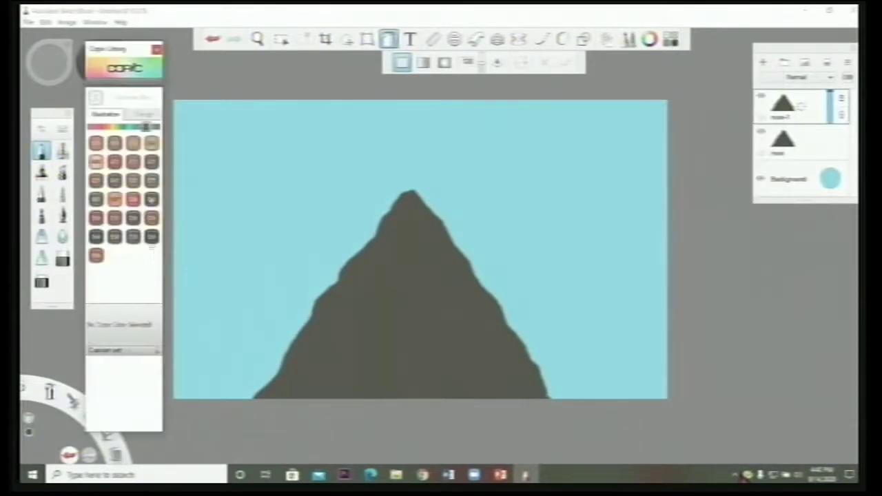
left_click(114, 200)
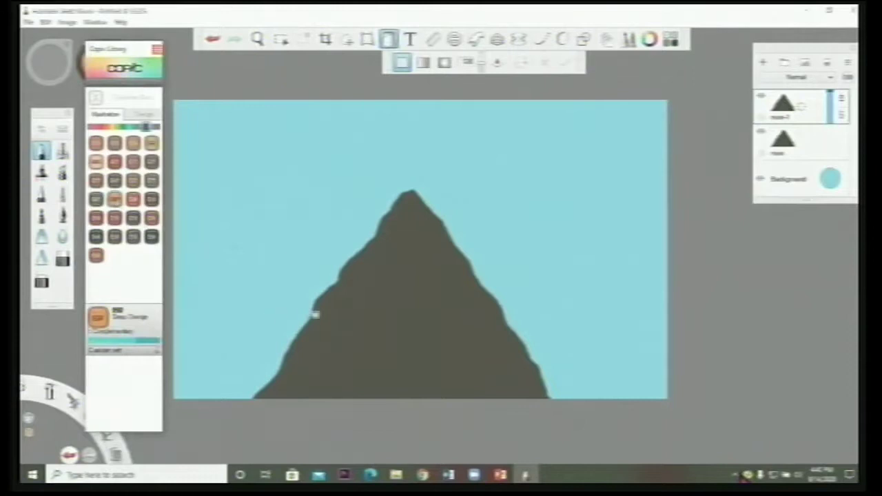
left_click(395, 305)
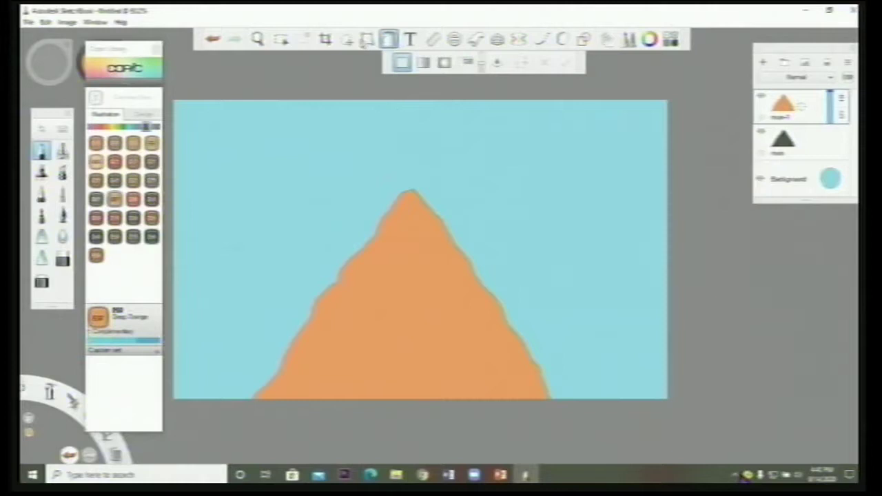
- Transform the orange mountain layer, narrowing and repositioning it so that the dark mountain forms a border along both slopes
left_click(347, 39)
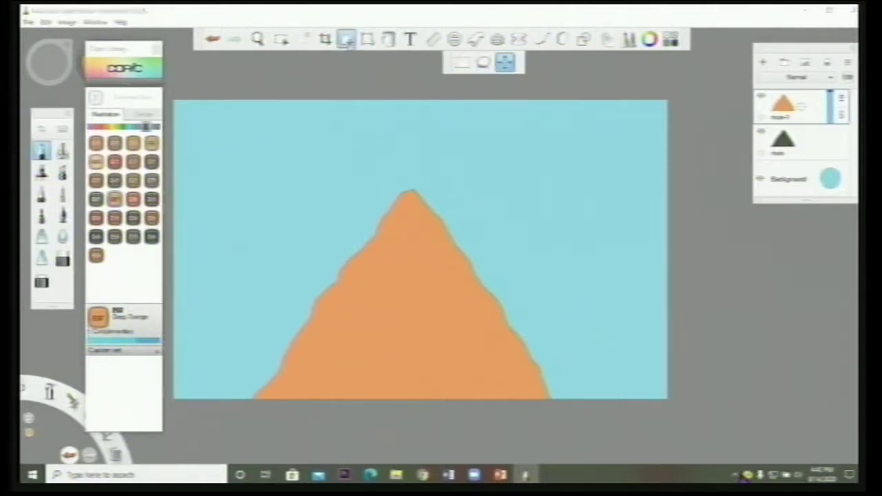
left_click_drag(375, 74, 482, 101)
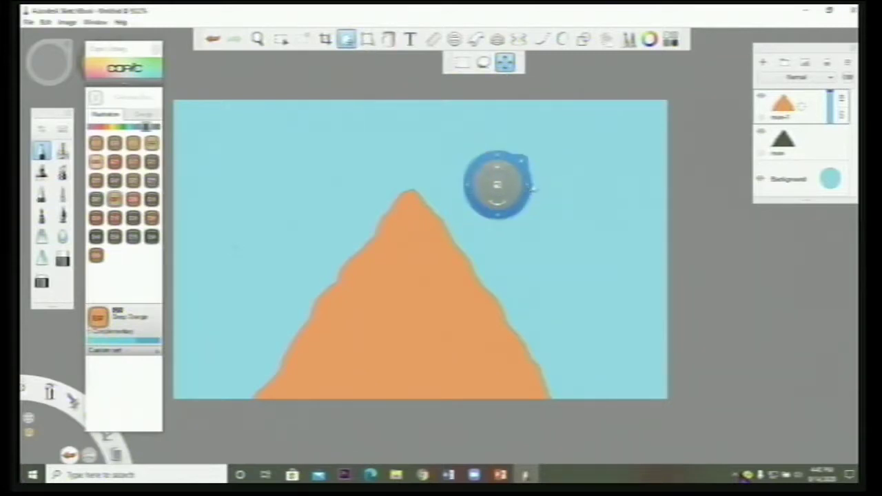
left_click_drag(530, 188, 517, 238)
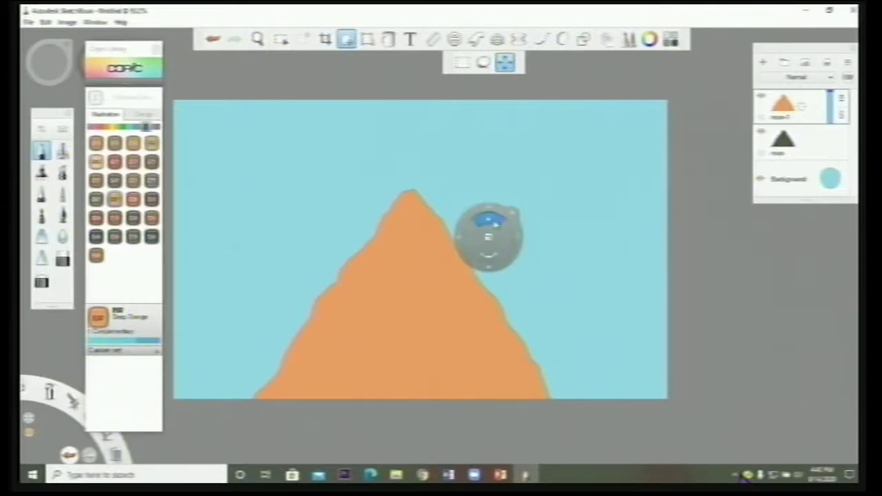
left_click_drag(488, 219, 391, 299)
left_click_drag(397, 259, 389, 264)
left_click_drag(437, 290, 445, 293)
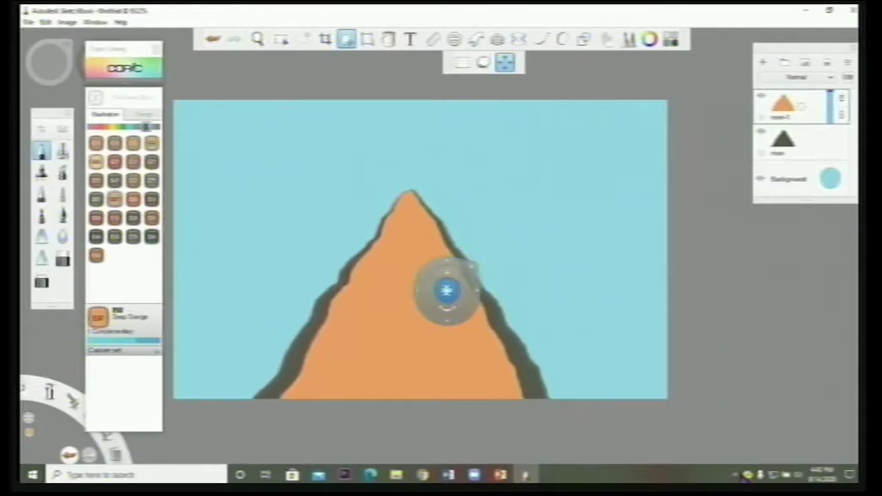
left_click_drag(449, 276, 440, 296)
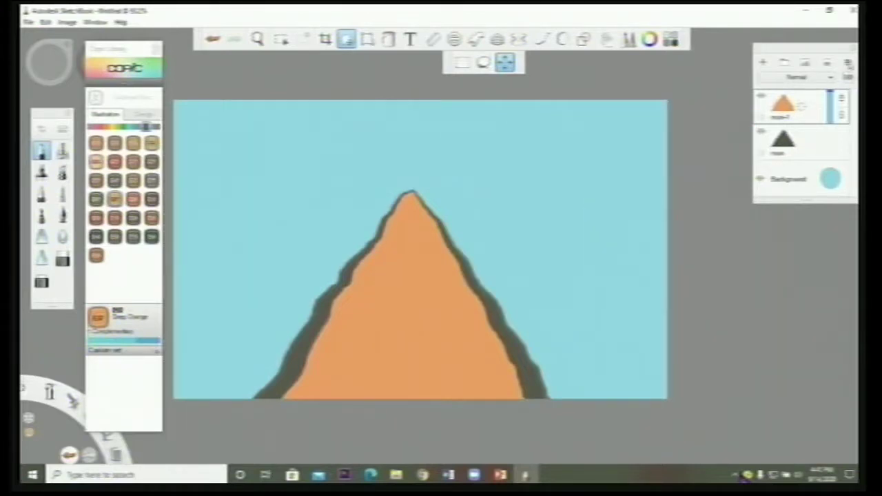
- Duplicate the orange mountain layer and flood-fill the copy's mountain with the Copic colour Burnt Sienna
left_click(848, 62)
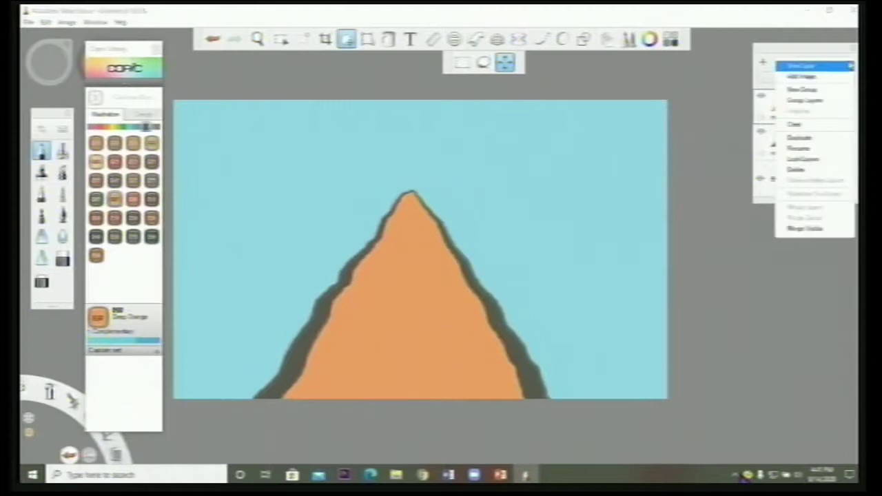
left_click(818, 140)
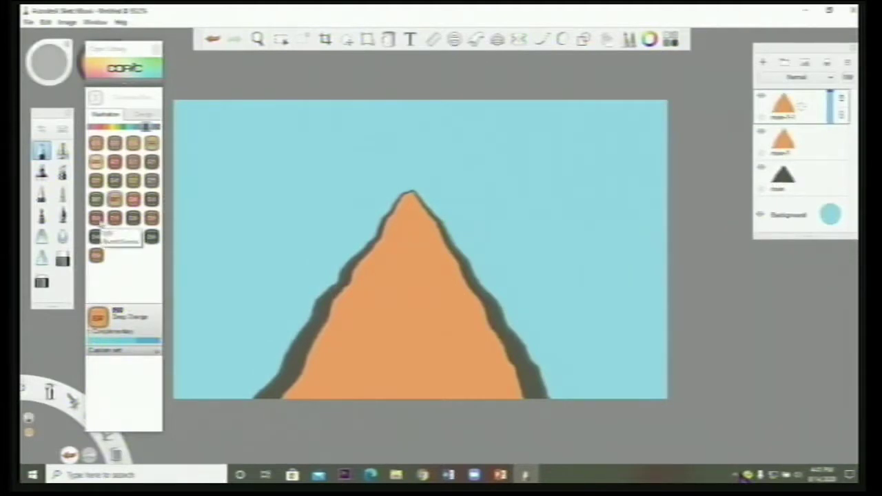
left_click(97, 218)
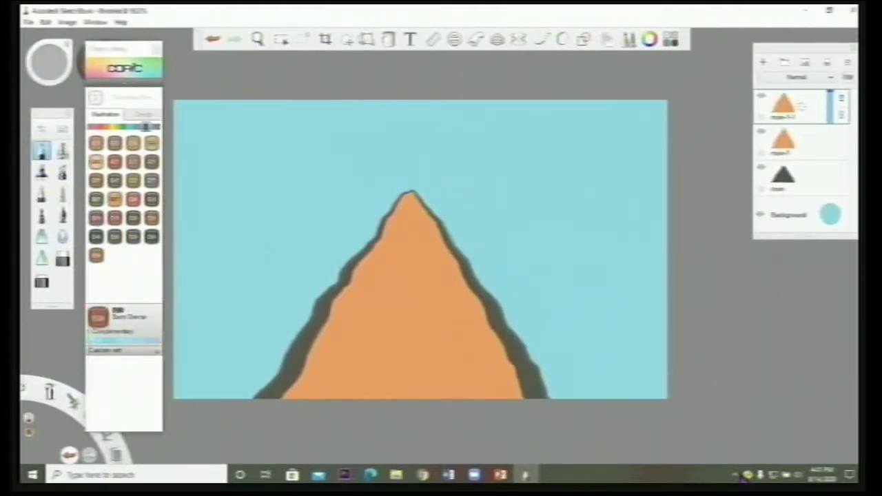
left_click(388, 38)
left_click(404, 325)
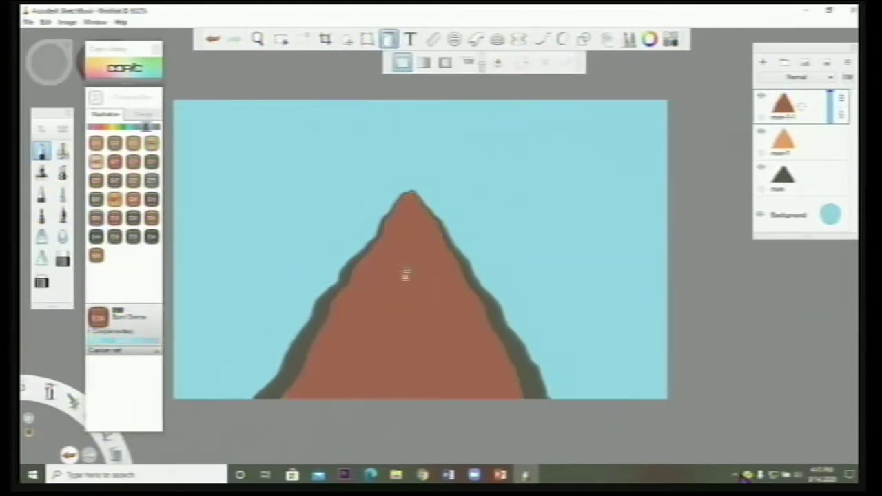
- Transform the Burnt Sienna mountain layer, narrowing and repositioning it so that orange bands show along both slopes
left_click(347, 39)
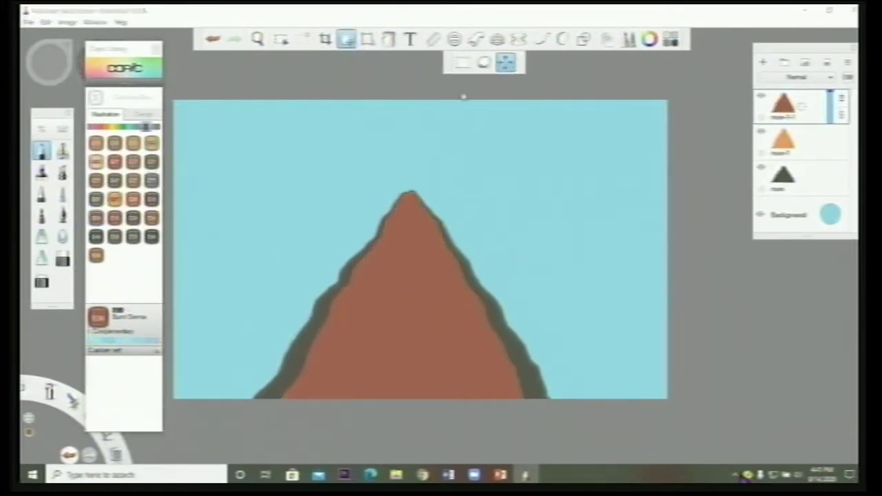
left_click(398, 343)
left_click_drag(398, 325, 435, 329)
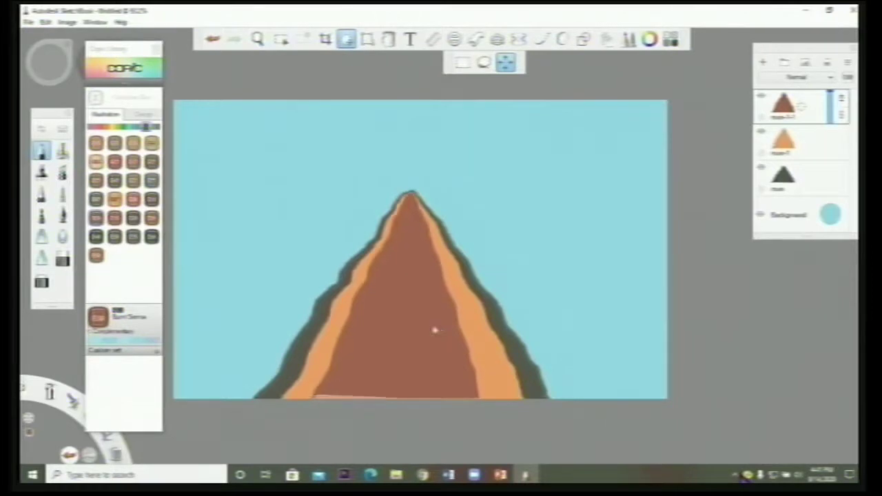
left_click_drag(404, 375, 404, 378)
left_click(588, 325)
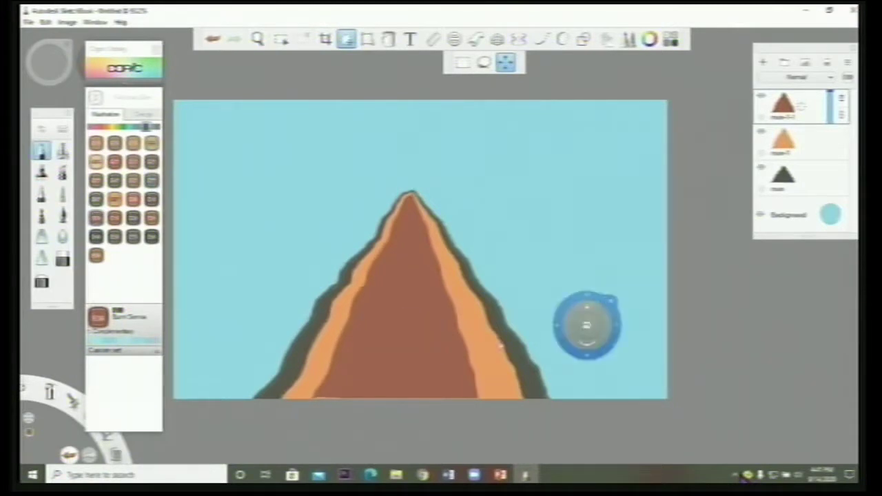
left_click(501, 339)
left_click(444, 257)
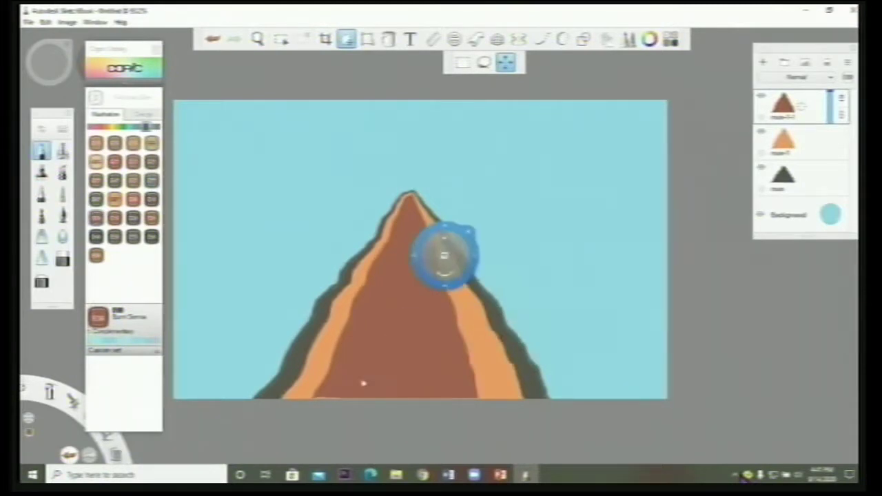
left_click(363, 384)
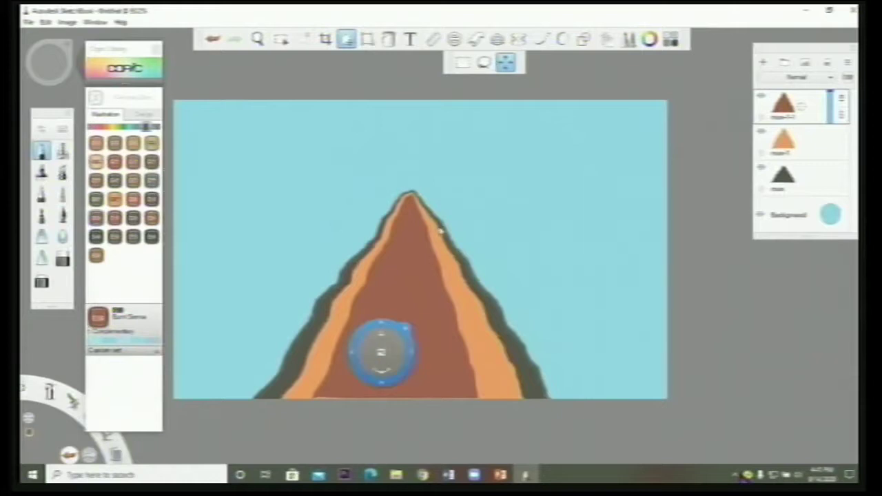
left_click(432, 236)
left_click(264, 315)
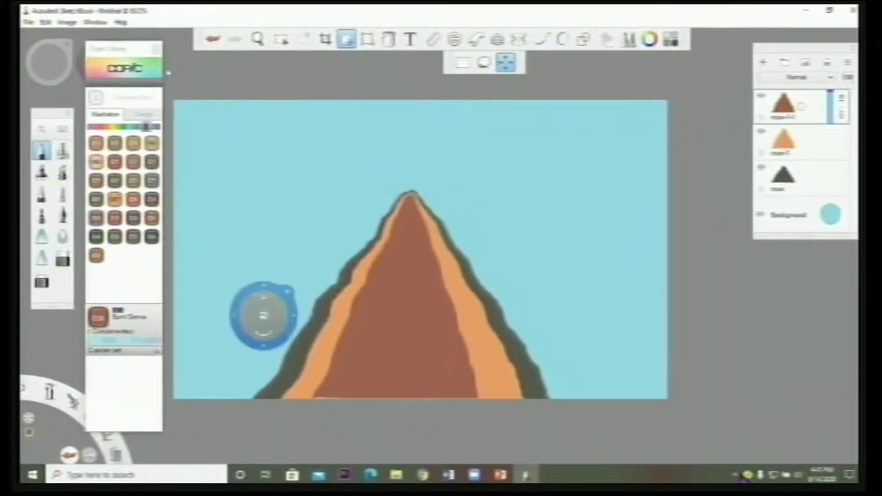
- Close the Copic Library palette
left_click(157, 51)
left_click(612, 283)
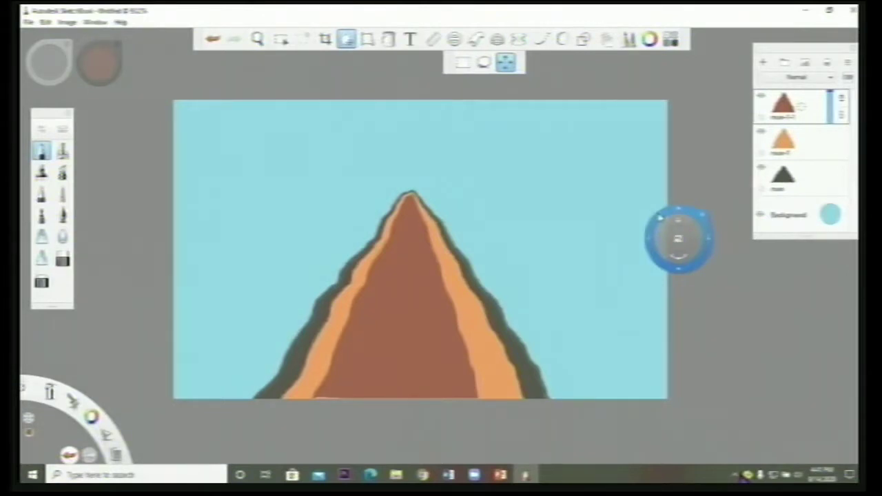
mouse_move(661, 217)
left_mouse_down()
mouse_move(449, 69)
mouse_move(33, 25)
left_mouse_up()
- Save the drawing to the Desktop as a PNG file named volcano1
left_click(29, 23)
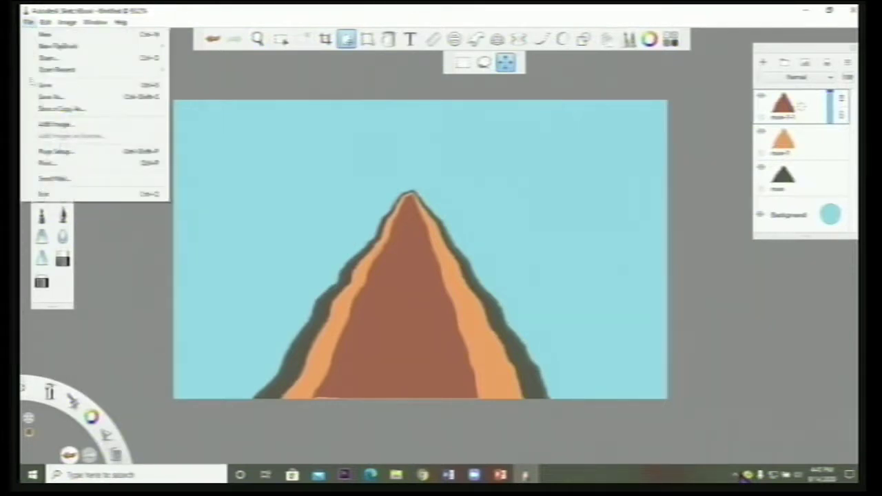
left_click(61, 102)
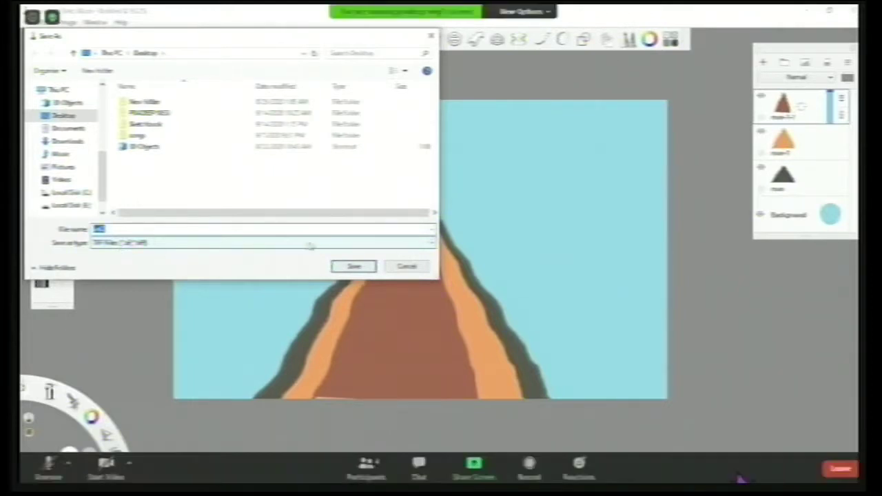
left_click(431, 243)
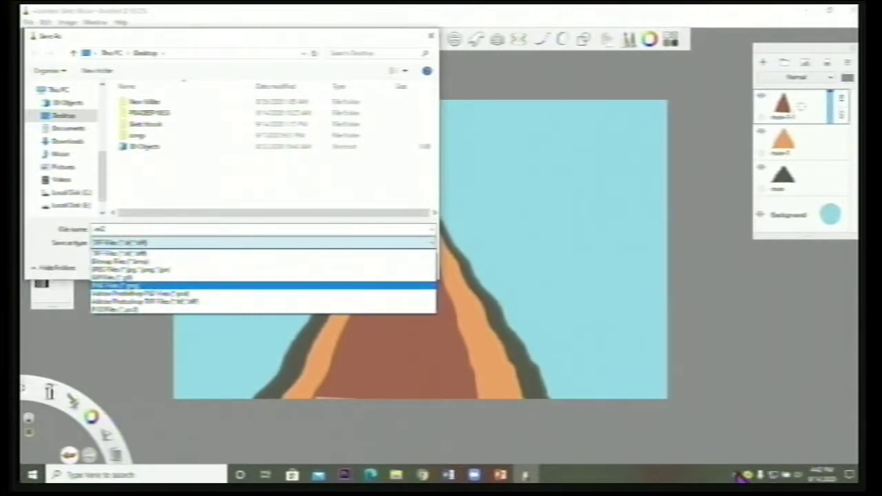
left_click(131, 286)
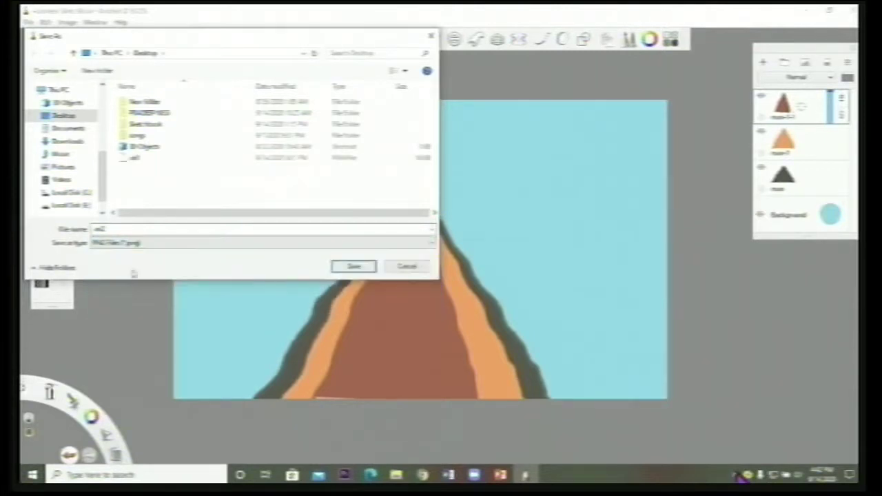
left_click(111, 230)
double_click(111, 229)
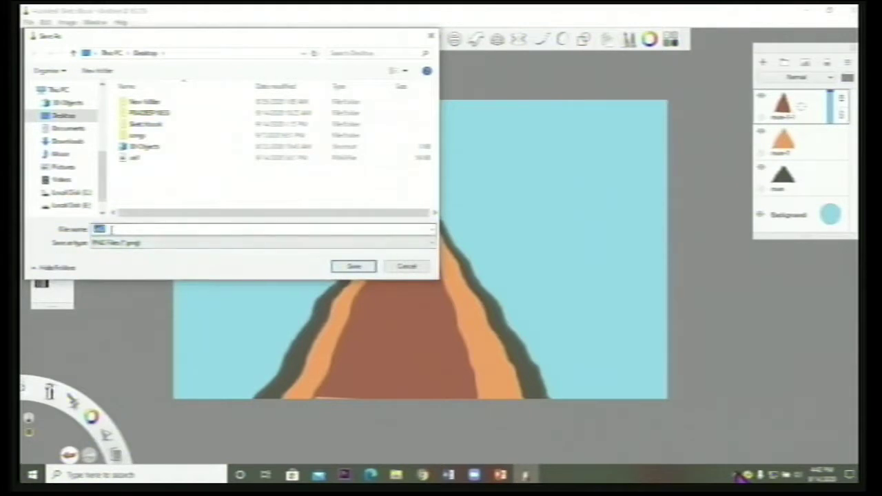
type("sd")
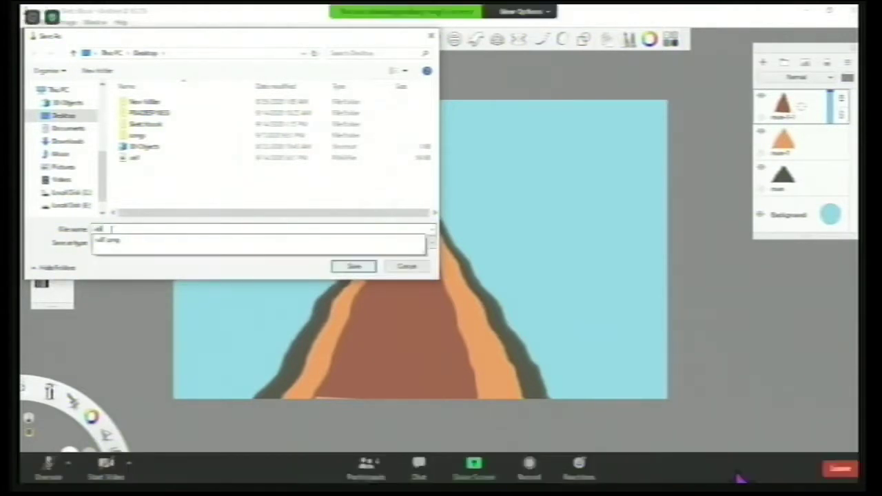
type("cano")
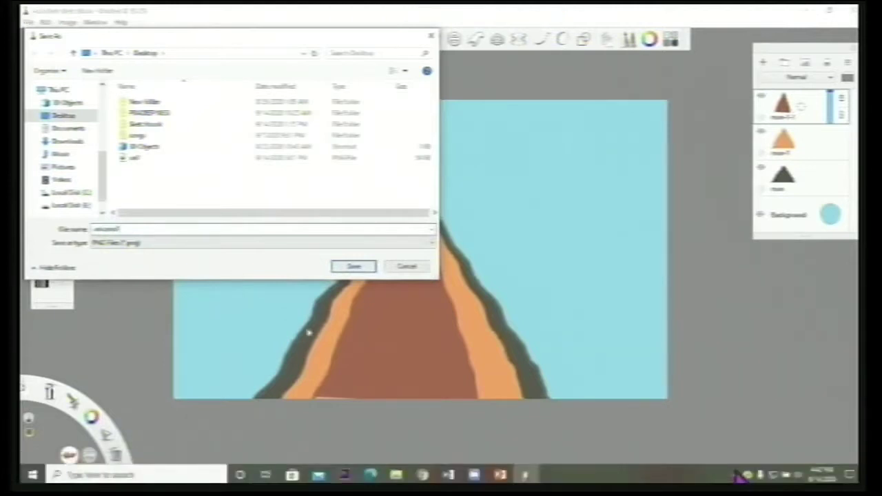
left_click(358, 268)
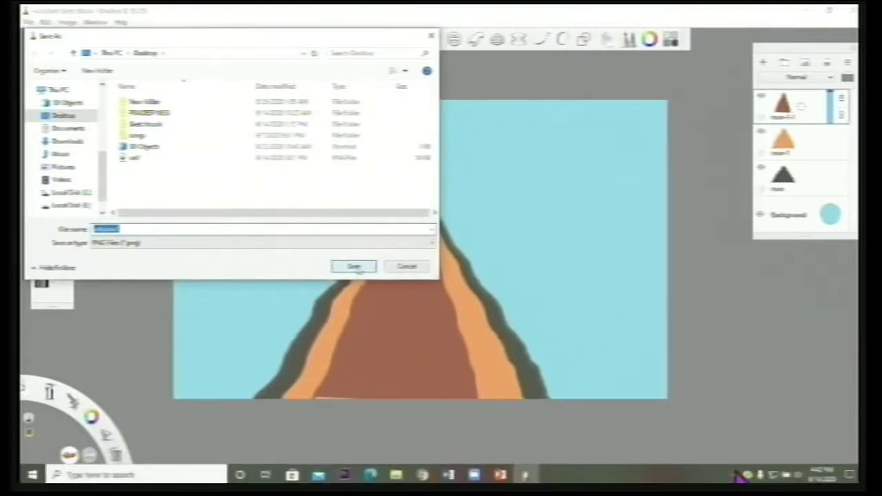
left_click(355, 267)
left_click(476, 281)
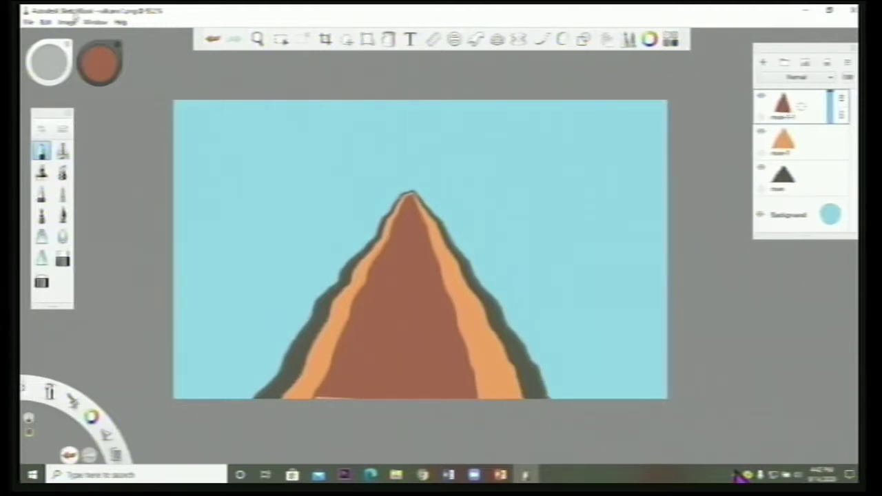
- Start a new empty FlipBook and set its custom dimensions to 1000 pixels wide and 600 pixels high
left_click(28, 23)
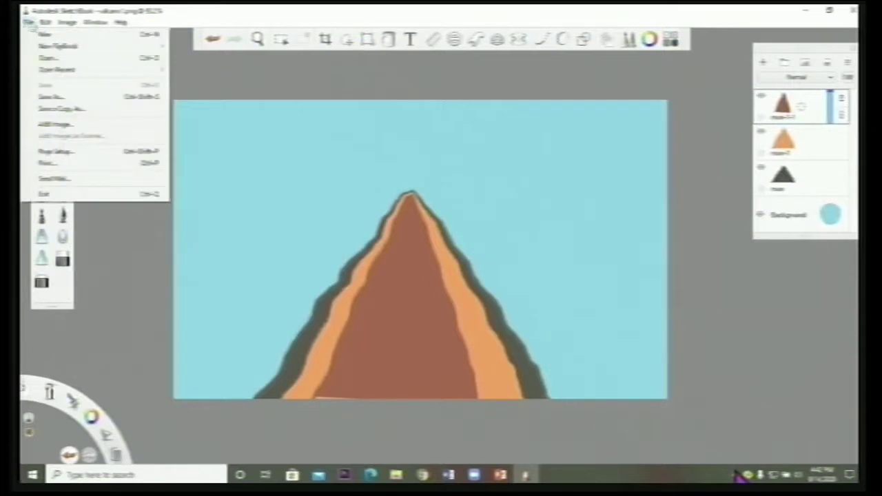
mouse_move(49, 46)
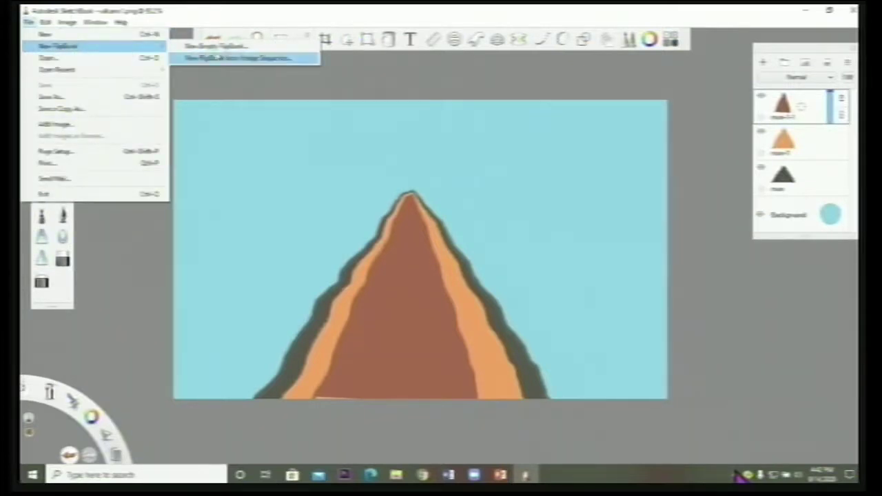
left_click(247, 48)
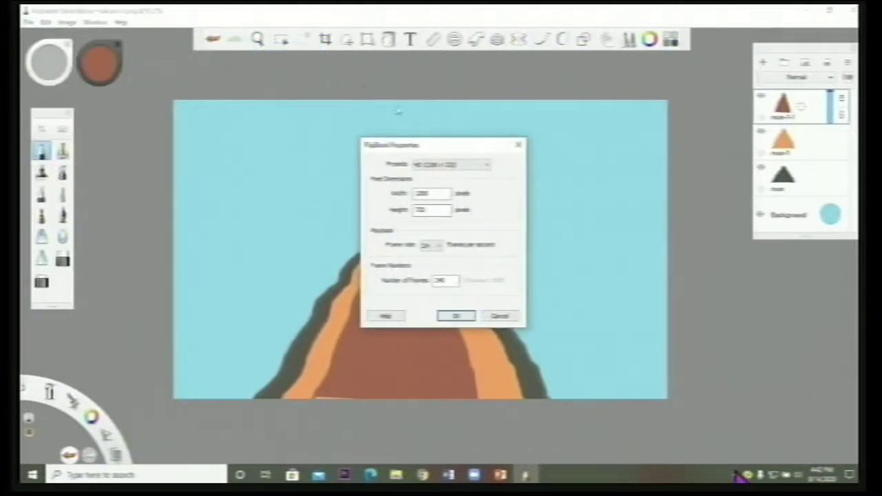
left_click(432, 209)
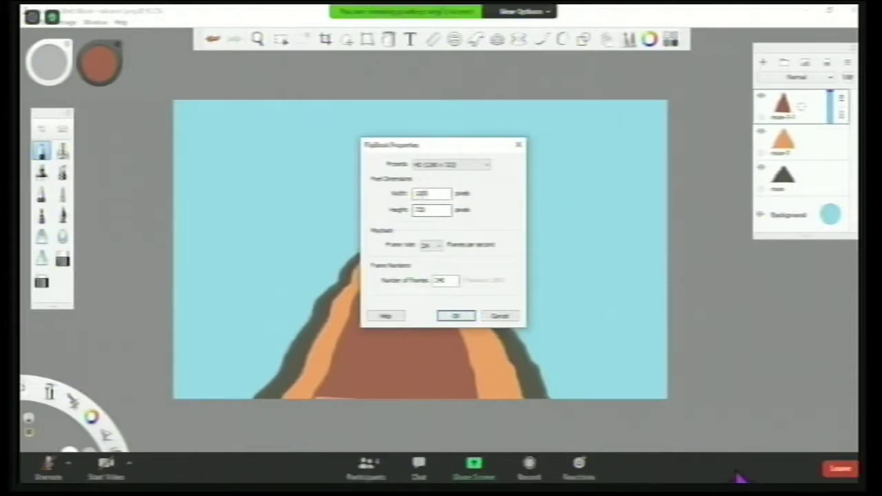
double_click(425, 194)
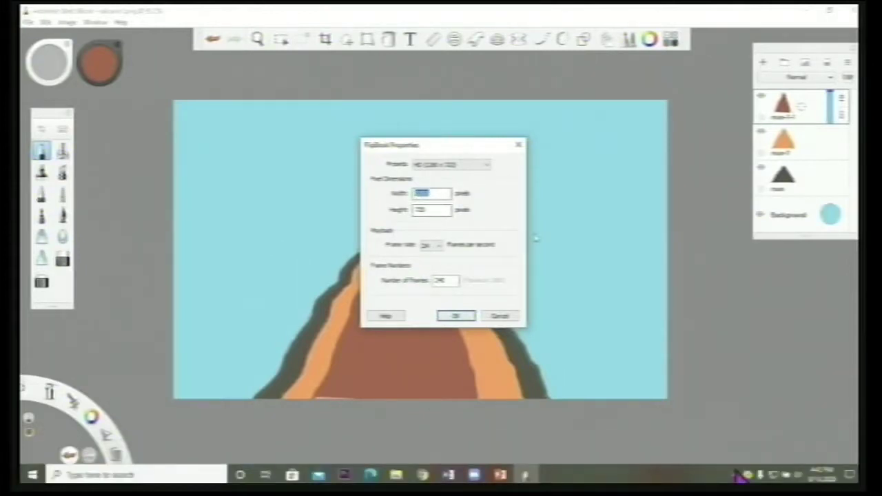
type("10")
key("Tab")
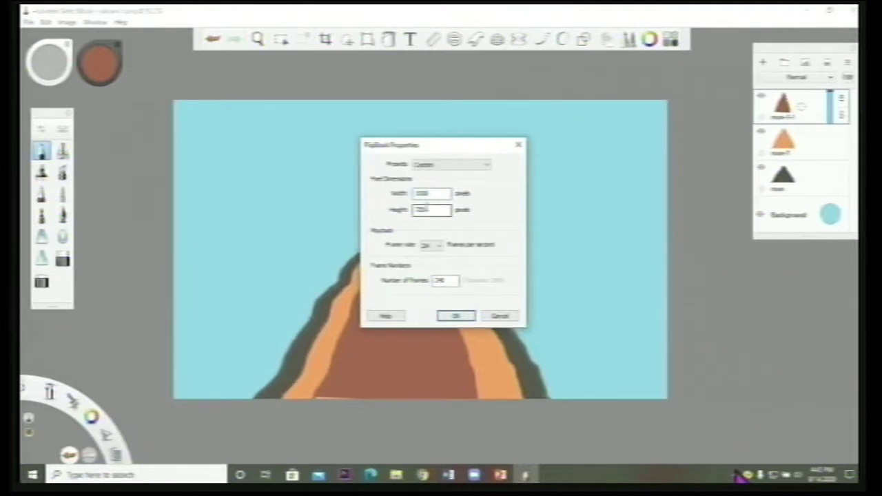
type("1080")
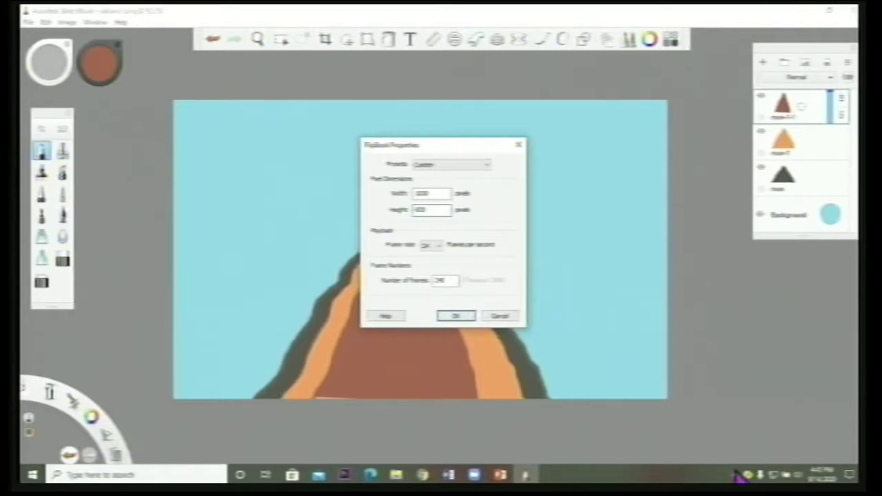
- Keep the frame rate at 24 frames per second with 240 frames and create the FlipBook
left_click(442, 247)
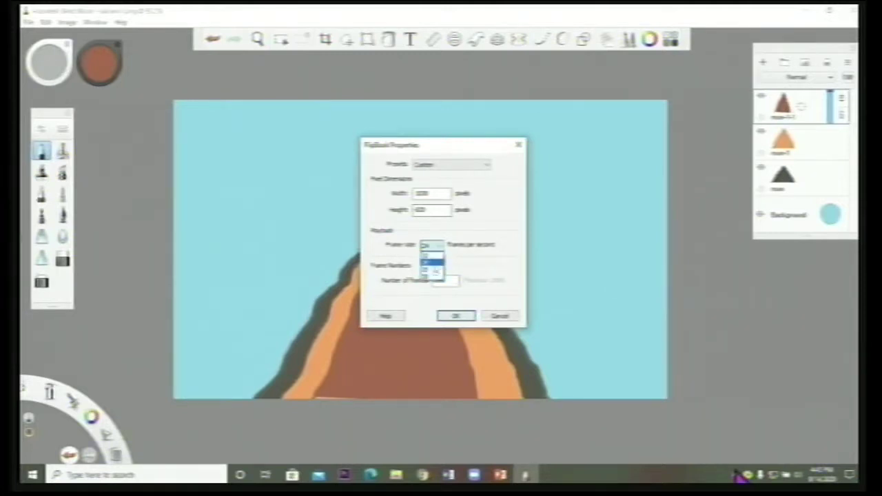
left_click(473, 257)
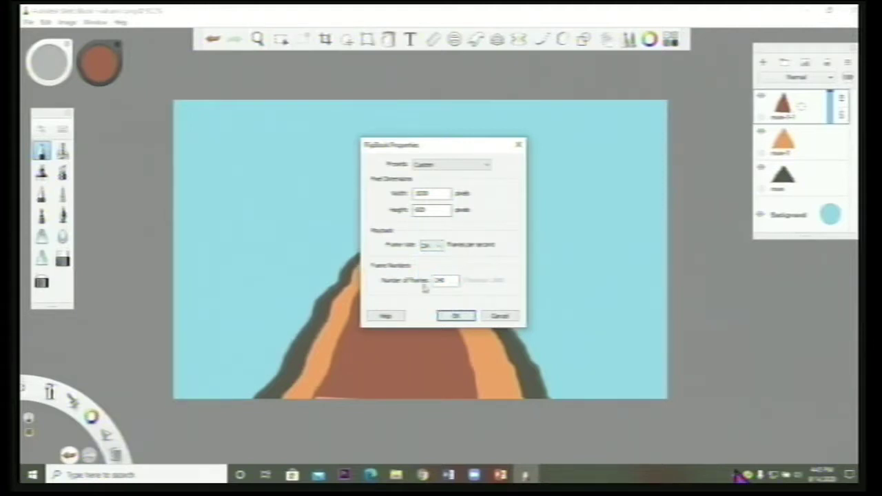
double_click(450, 281)
left_click(461, 317)
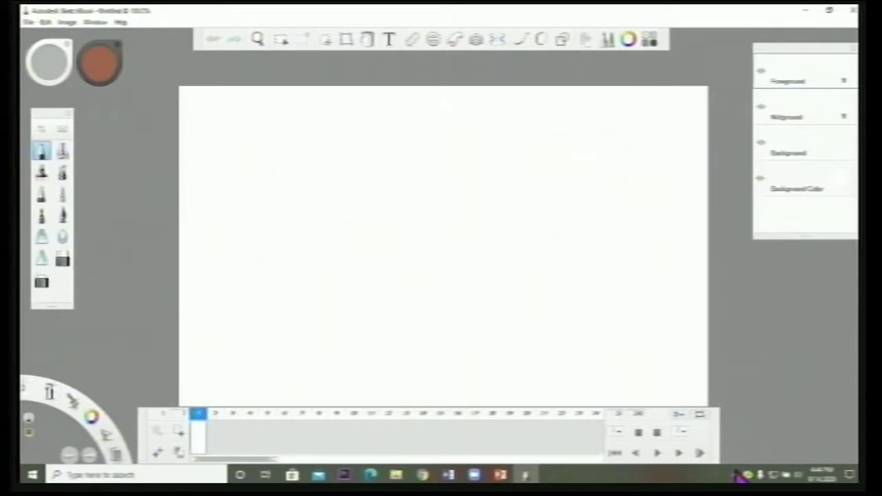
- Move the FlipBook timeline up over the middle of the canvas and back down to the canvas's lower edge
left_click_drag(715, 432, 716, 243)
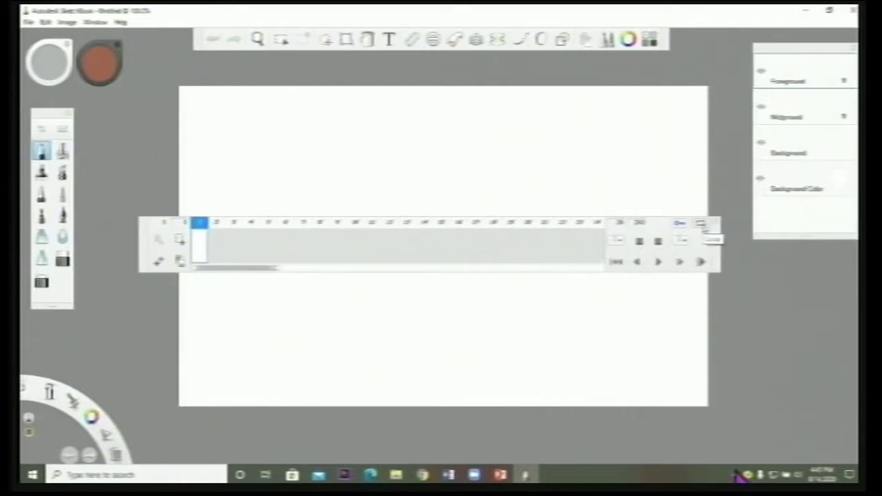
left_click_drag(717, 242, 717, 427)
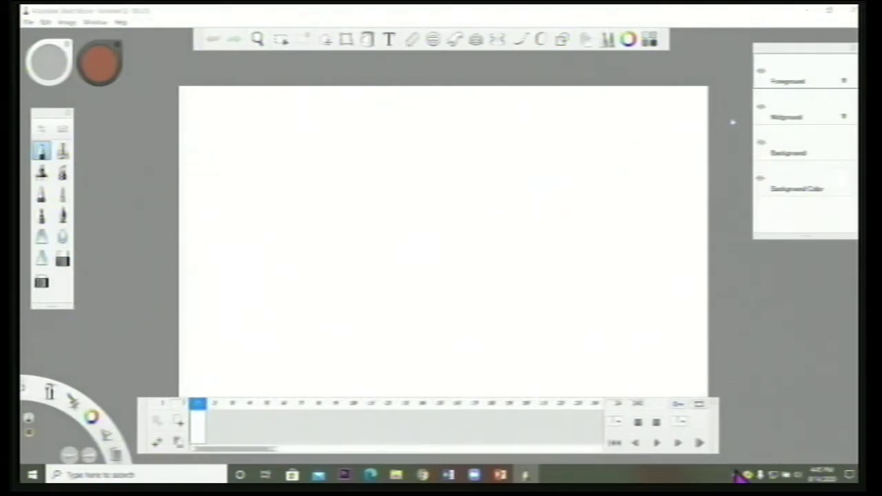
- Add the volcano1 image from the Desktop to the Background layer and move the timeline to the canvas's upper edge
left_click(803, 154)
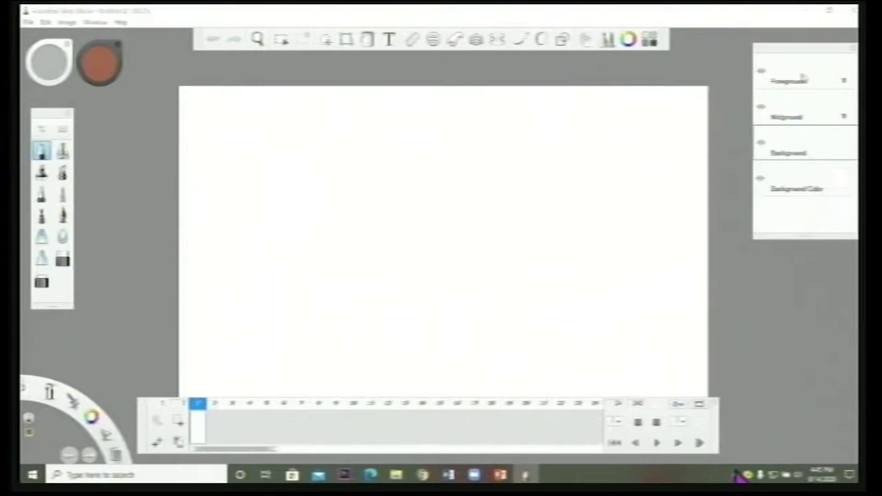
mouse_move(740, 477)
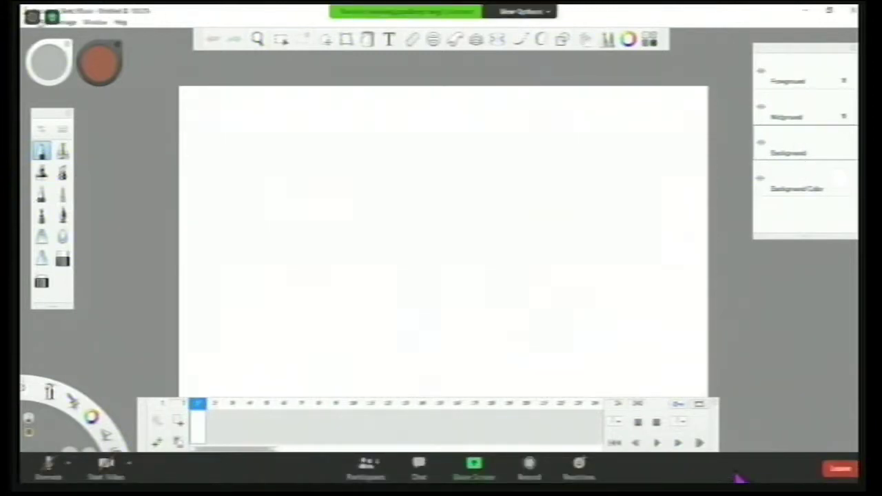
left_click(28, 22)
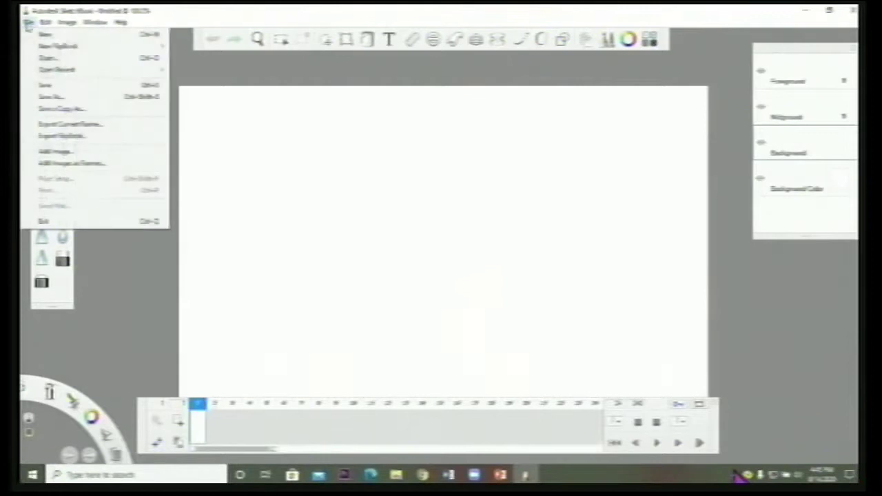
left_click(61, 153)
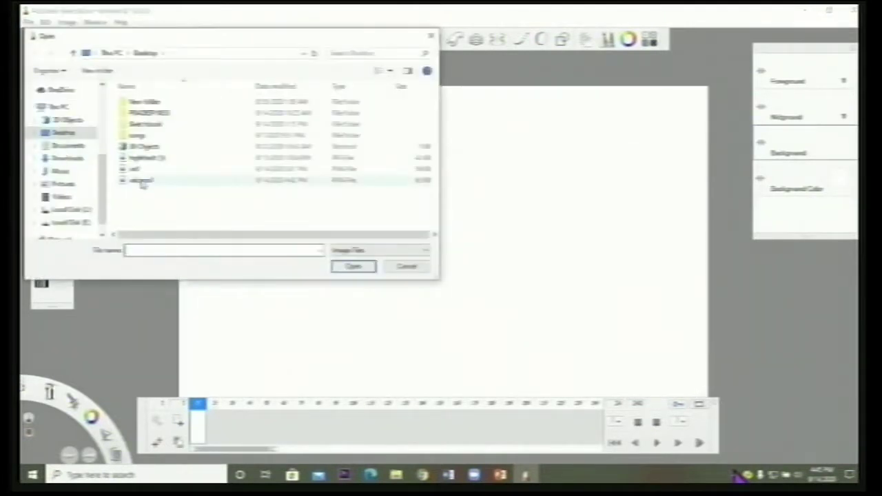
left_click(143, 181)
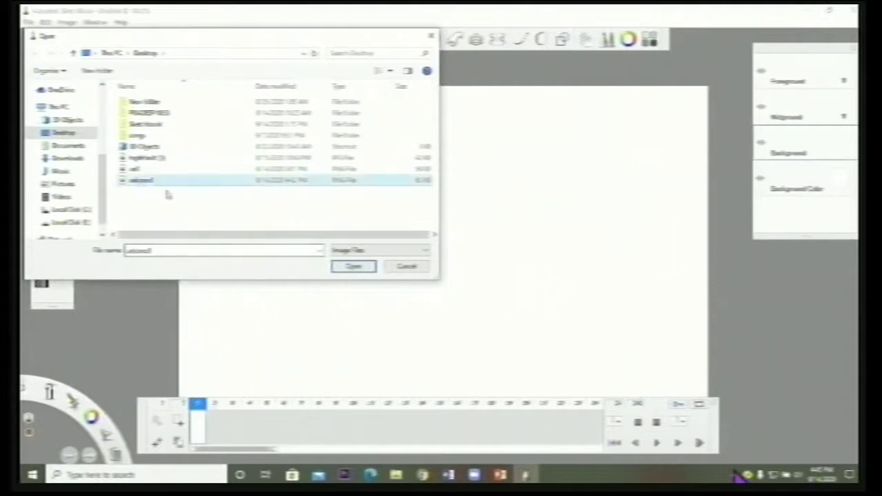
left_click(371, 271)
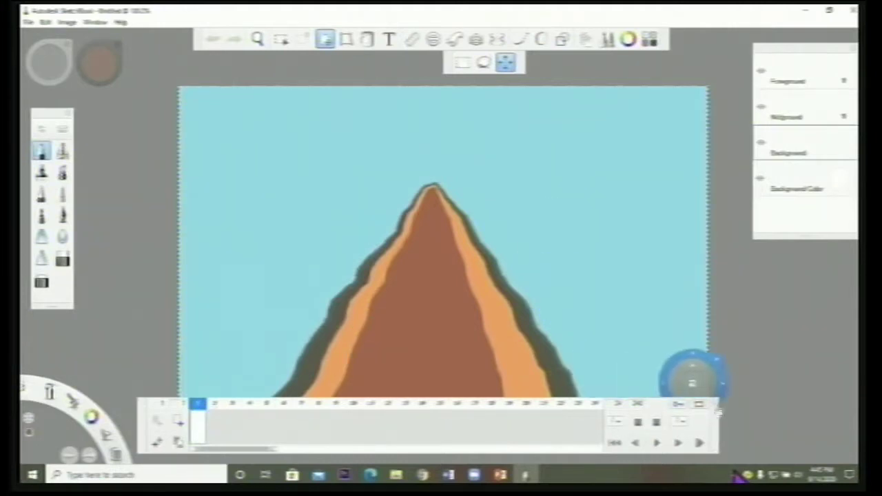
left_click_drag(716, 428, 702, 117)
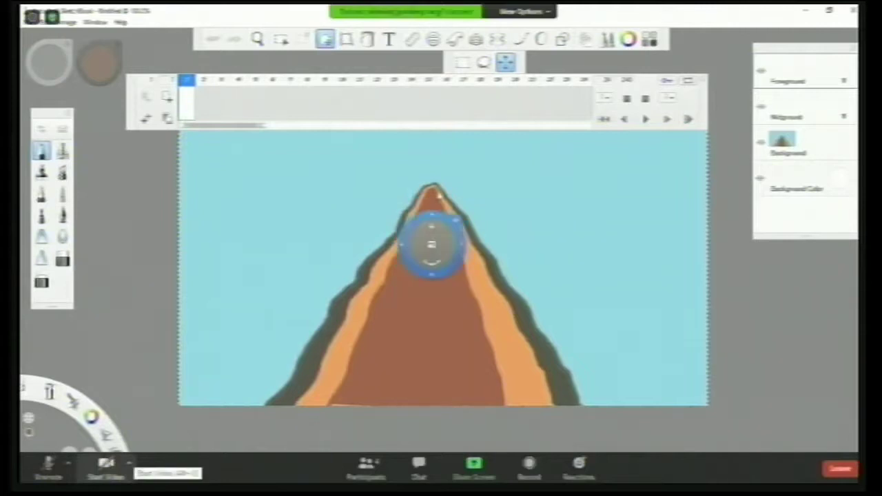
- Choose the Glow Brush from the Glow set in the brush library
left_click(62, 130)
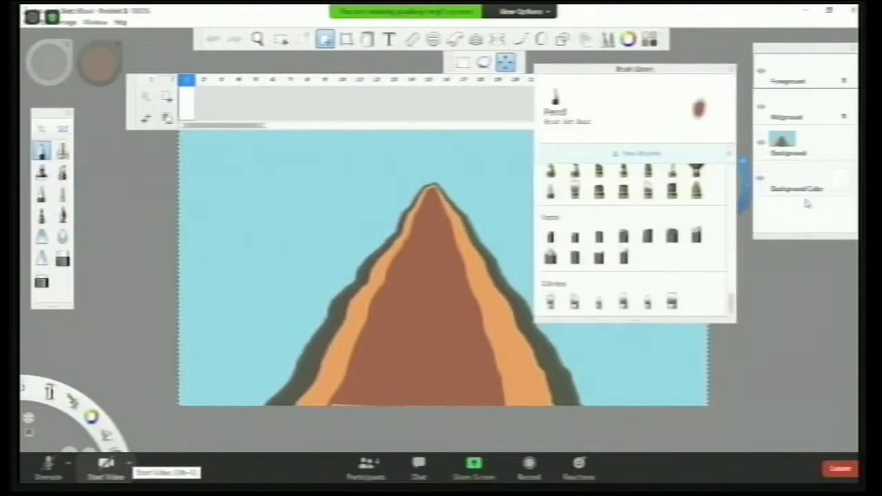
left_click(731, 209)
scroll(730, 209, "up", 5)
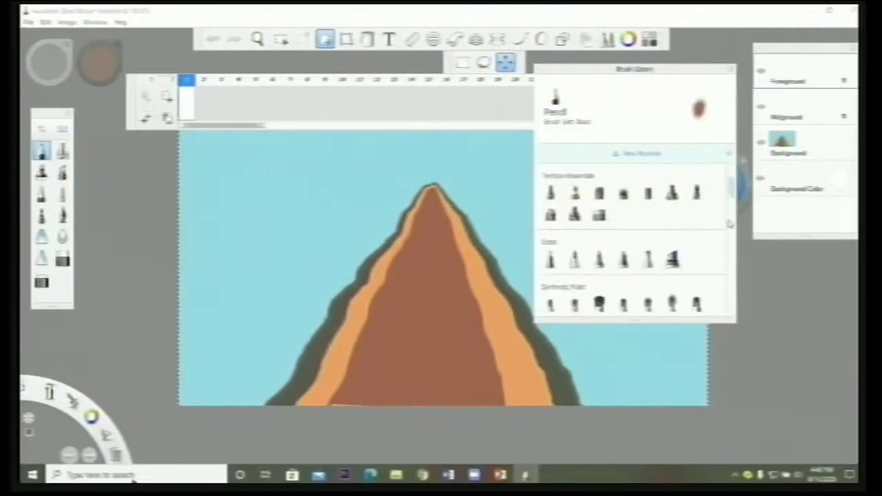
scroll(634, 241, "down", 5)
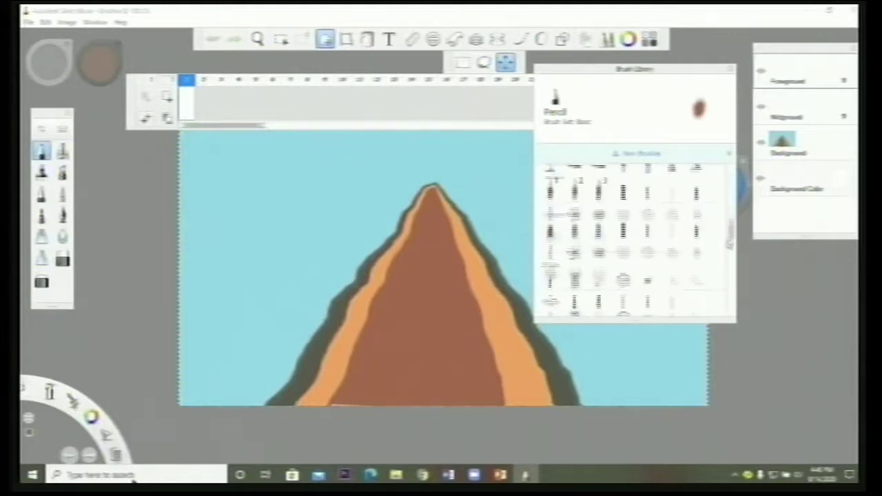
left_click(550, 250)
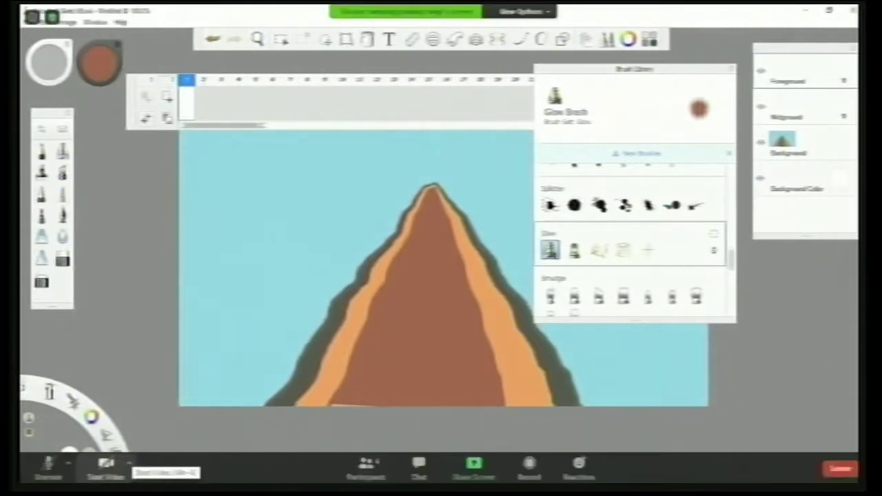
- Set the Glow Brush colour to a bright yellow from the Copic Library, keeping the brush size and flow
left_click(99, 64)
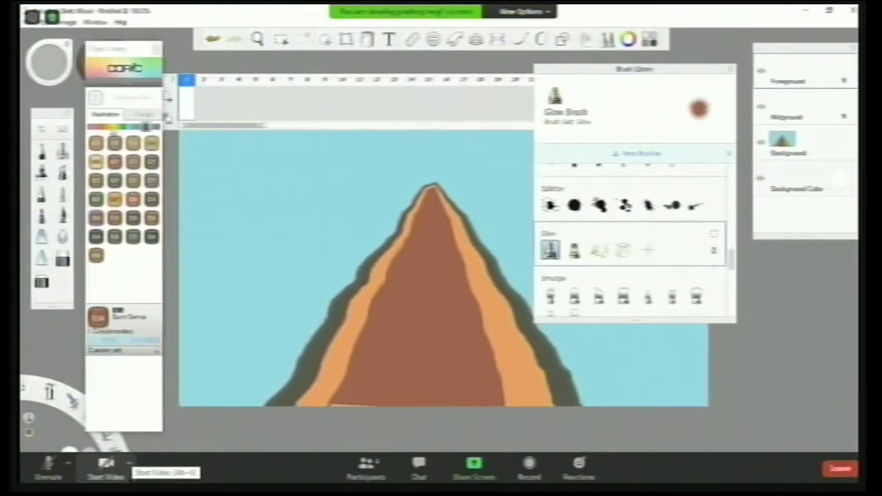
left_click(112, 127)
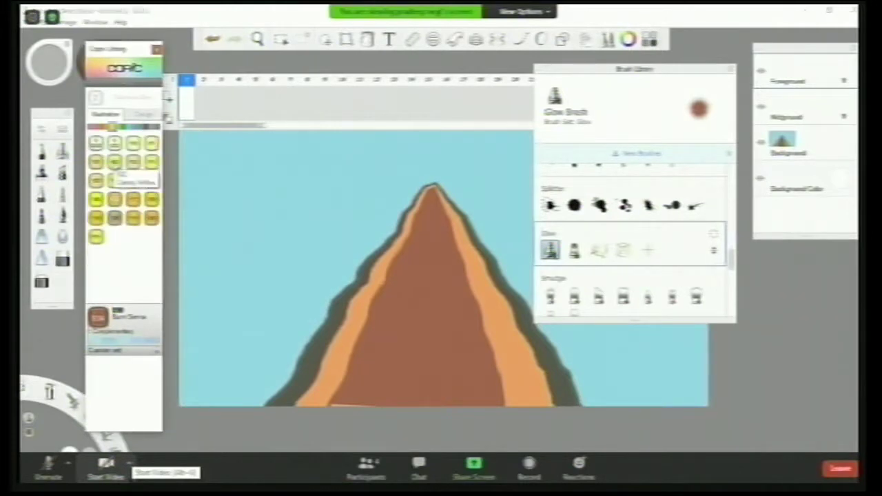
left_click(115, 163)
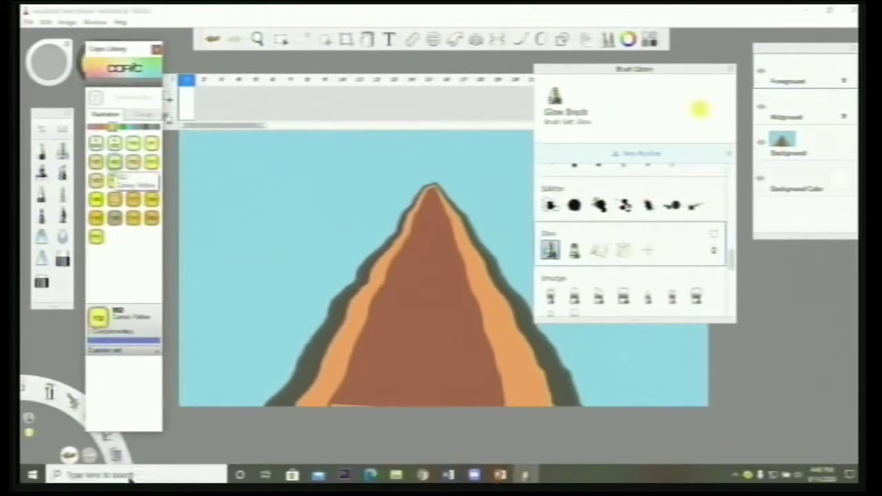
left_click(44, 131)
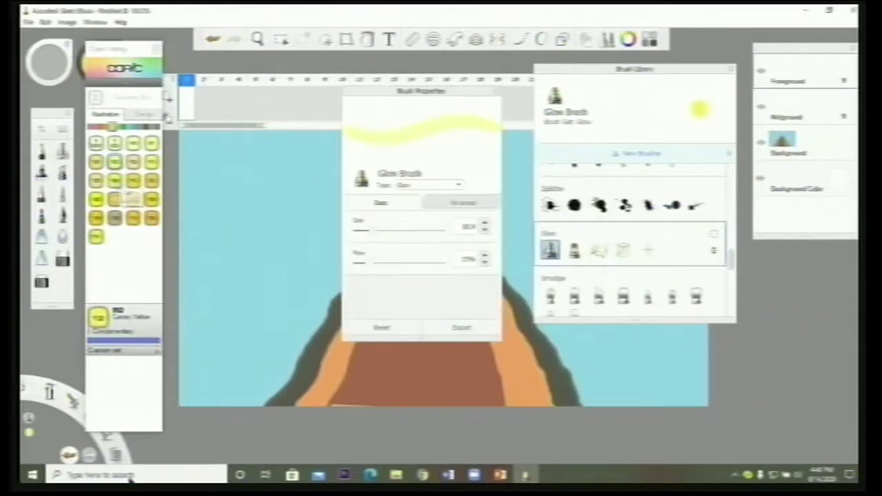
left_click(117, 183)
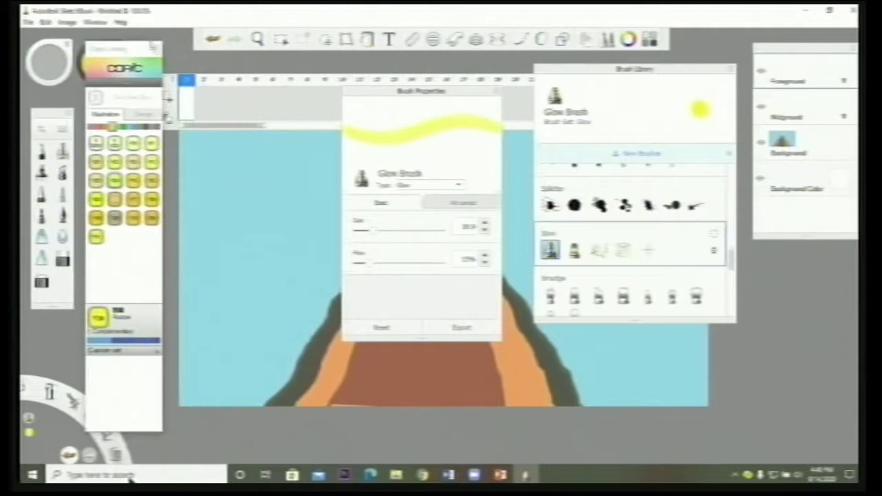
left_click(157, 49)
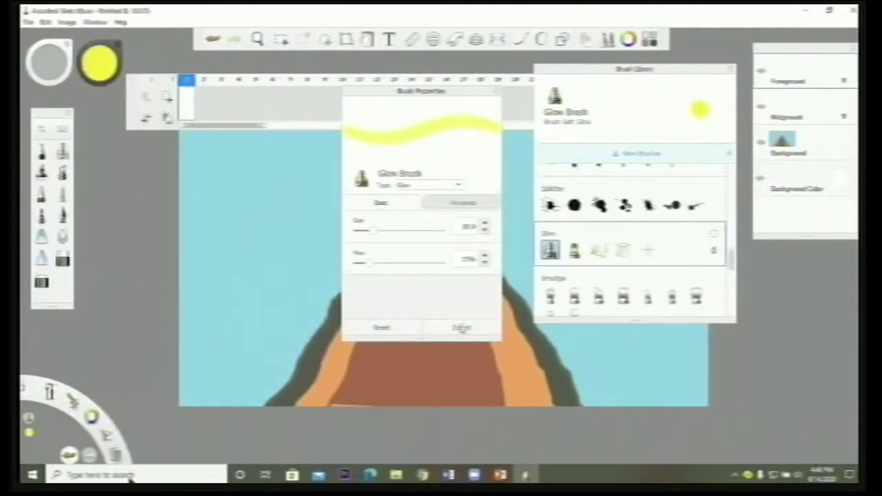
left_click(496, 94)
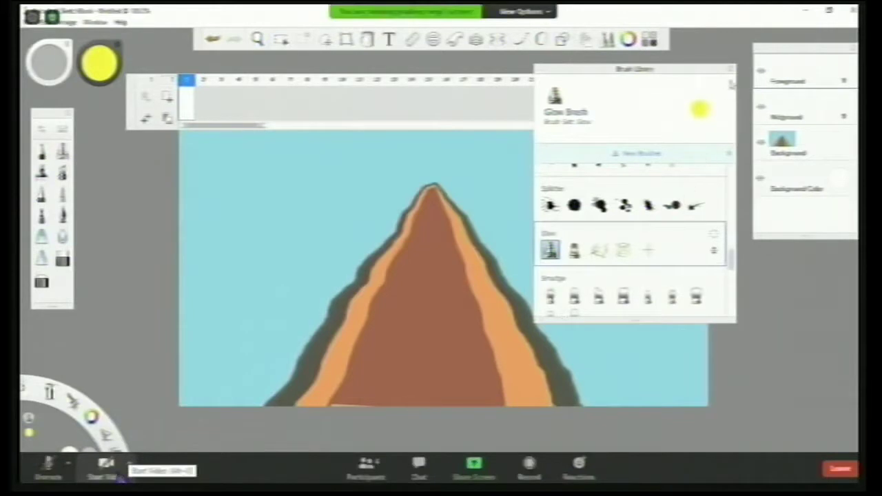
- Move the brush library off the drawing and paint a yellow lava glow at the volcano's base, duplicating the keyframe up to frame 3
left_click_drag(691, 81, 800, 73)
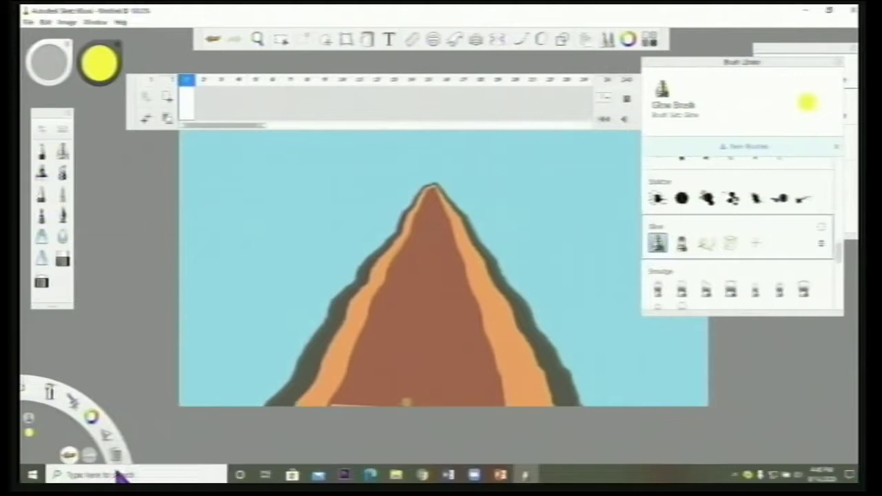
left_click_drag(404, 403, 441, 402)
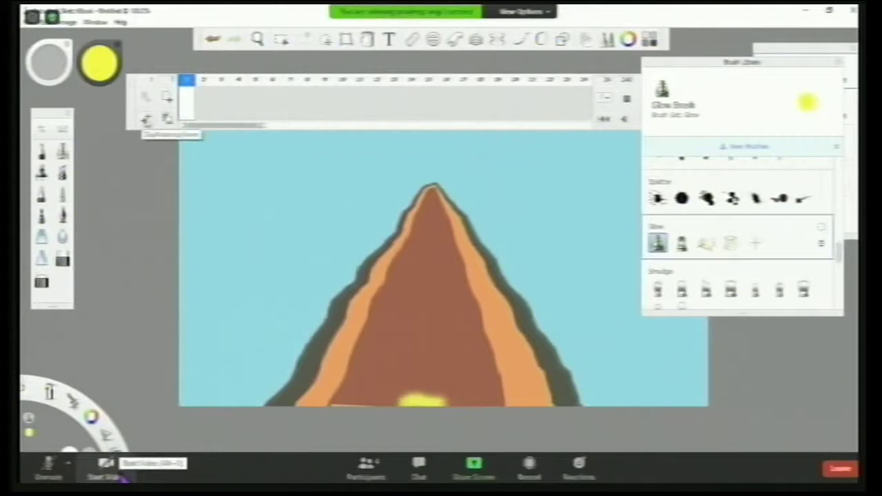
left_click(146, 121)
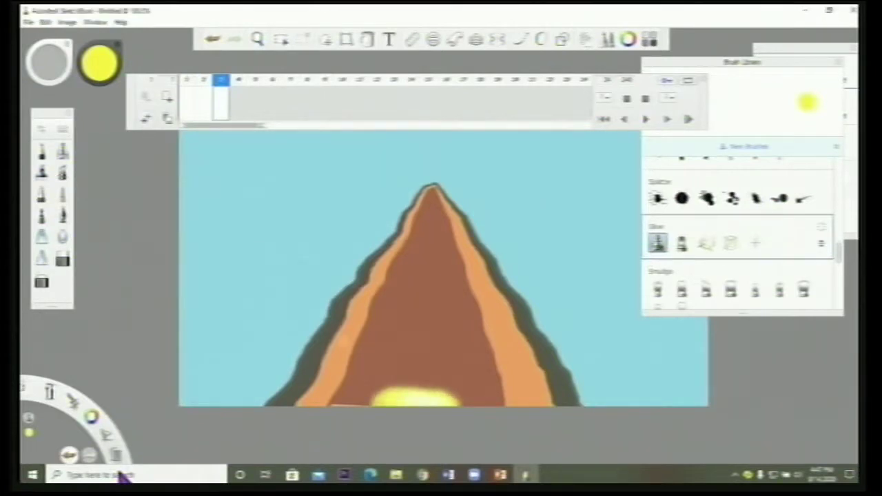
- Build the lava pool into a dome and raise a glowing stream halfway up the volcano, duplicating keyframes up to frame 10
mouse_move(119, 476)
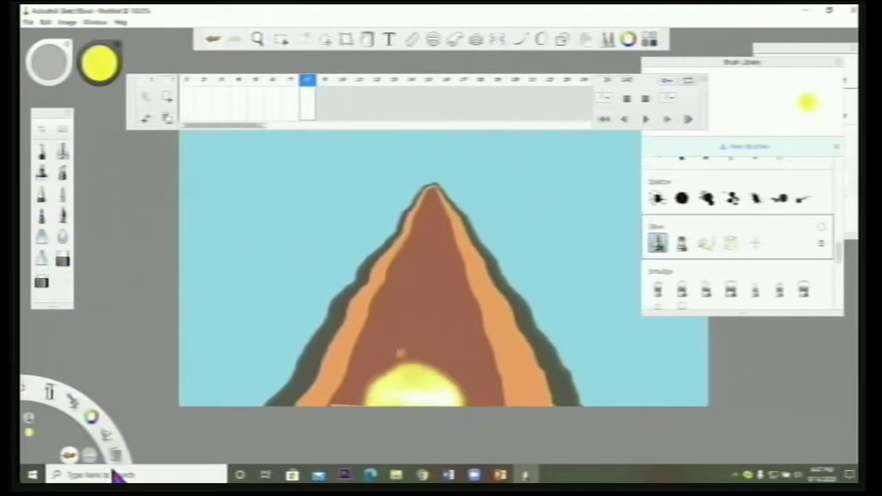
mouse_move(391, 377)
left_mouse_down()
mouse_move(428, 367)
mouse_move(442, 375)
left_mouse_up()
mouse_move(388, 368)
left_mouse_down()
mouse_move(375, 381)
mouse_move(418, 355)
mouse_move(428, 288)
left_mouse_up()
left_click(146, 120)
mouse_move(424, 360)
left_mouse_down()
mouse_move(427, 328)
mouse_move(434, 360)
mouse_move(466, 400)
left_mouse_up()
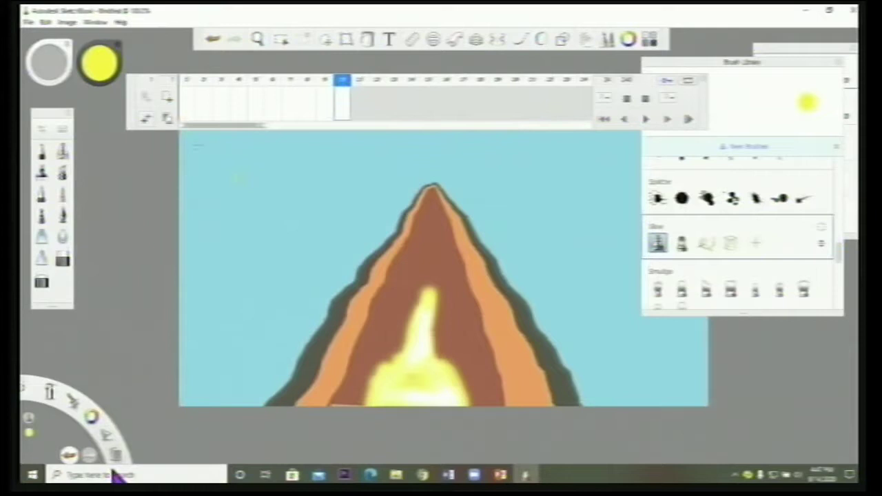
- Extend the lava stream to the summit and paint a glowing burst at the crater over duplicated frames 11 to 14
left_click(167, 118)
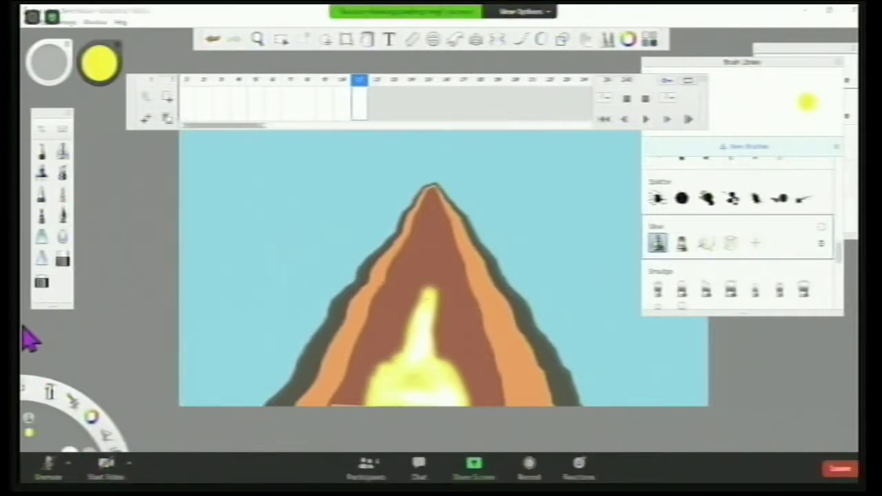
mouse_move(431, 288)
left_mouse_down()
mouse_move(431, 213)
mouse_move(433, 248)
left_mouse_up()
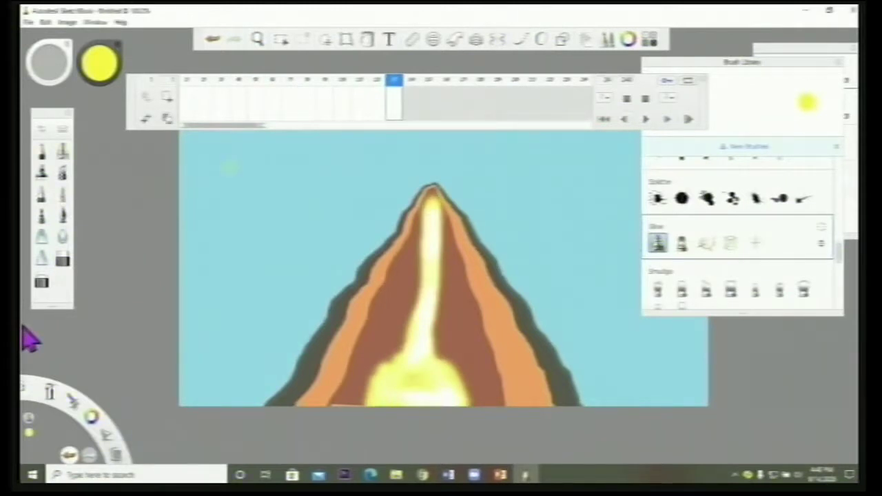
left_click(146, 121)
mouse_move(436, 195)
left_mouse_down()
mouse_move(424, 189)
mouse_move(449, 200)
mouse_move(442, 197)
left_mouse_up()
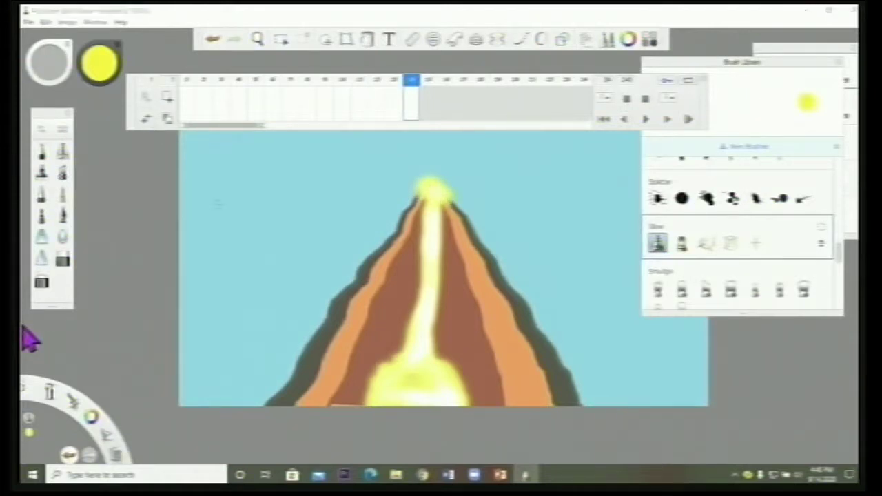
- Paint a lava branch curving from the central stream to the volcano's right slope over frames 15 to 17
key("period")
key("period")
mouse_move(427, 330)
left_mouse_down()
mouse_move(484, 293)
mouse_move(529, 298)
mouse_move(419, 318)
left_mouse_up()
key("period")
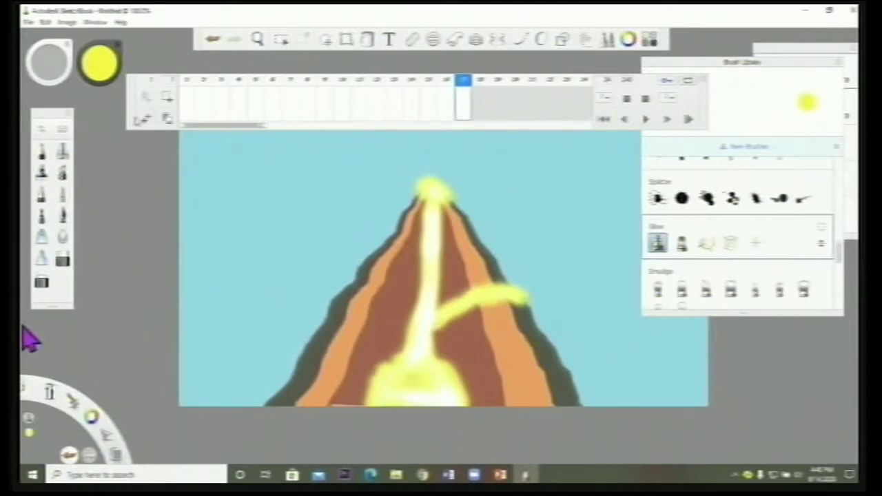
- Paint a second lava branch from the central stream out to the volcano's left slope over frames 18 to 21
key("period")
key("period")
mouse_move(422, 291)
left_mouse_down()
mouse_move(373, 265)
mouse_move(353, 280)
left_mouse_up()
key("period")
key("period")
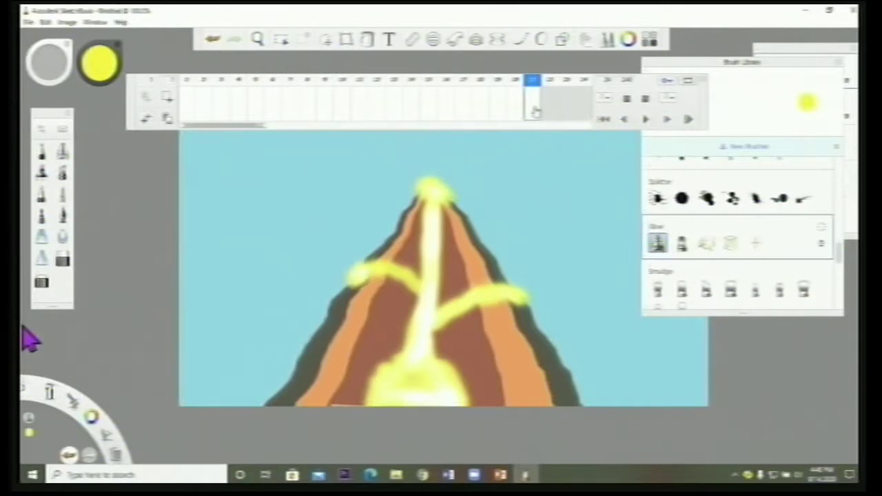
- Play back the lava animation and move the timeline down over the middle of the canvas
left_click(646, 120)
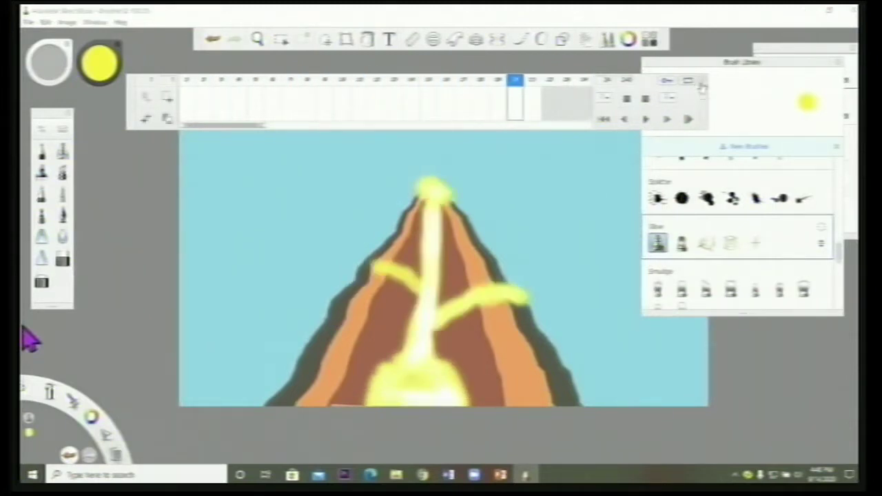
left_click(688, 119)
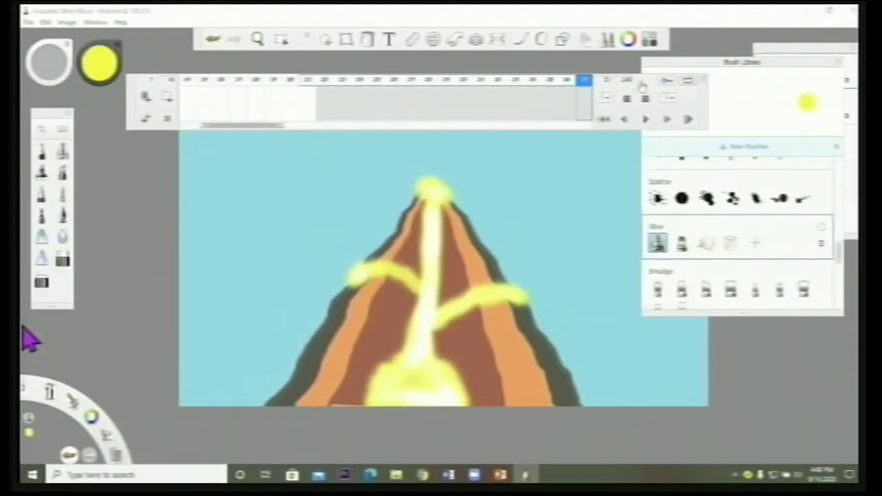
mouse_move(643, 84)
left_mouse_down()
mouse_move(666, 200)
mouse_move(686, 252)
left_mouse_up()
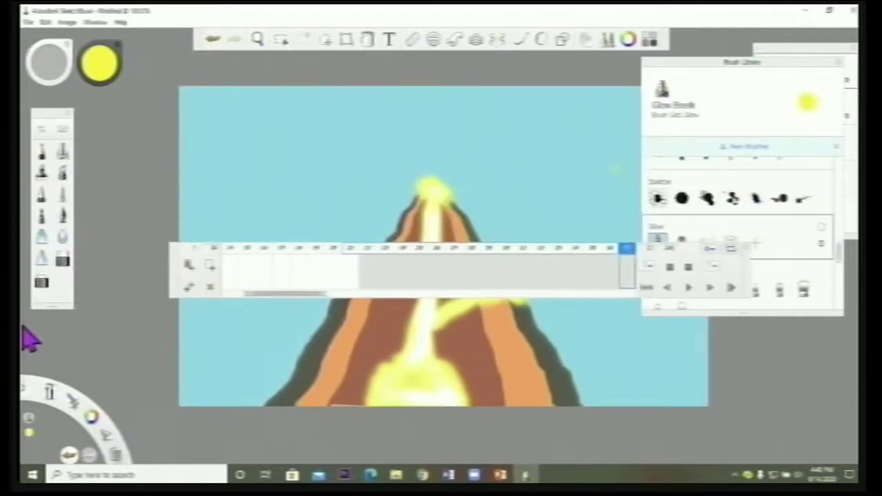
mouse_move(304, 295)
left_mouse_down()
mouse_move(316, 302)
mouse_move(301, 300)
left_mouse_up()
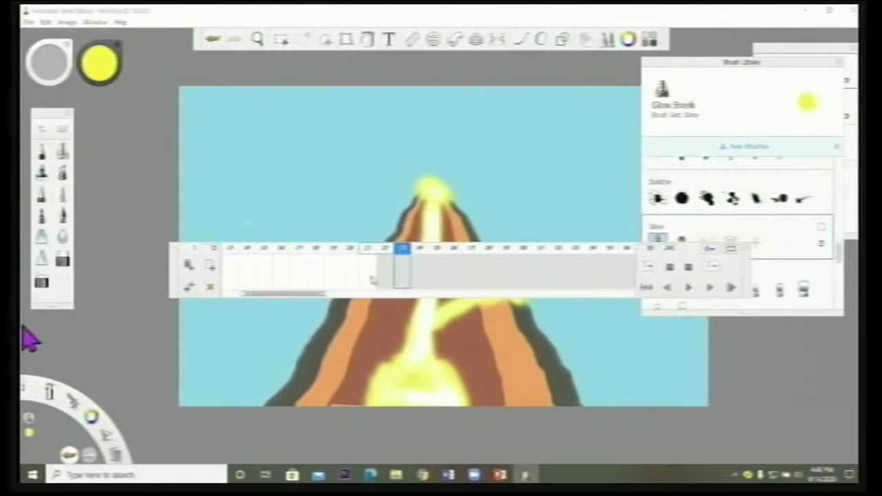
- Add the text caption "ERUPTION OF VALCANO" in black on frame 22
left_click(386, 277)
left_click(390, 39)
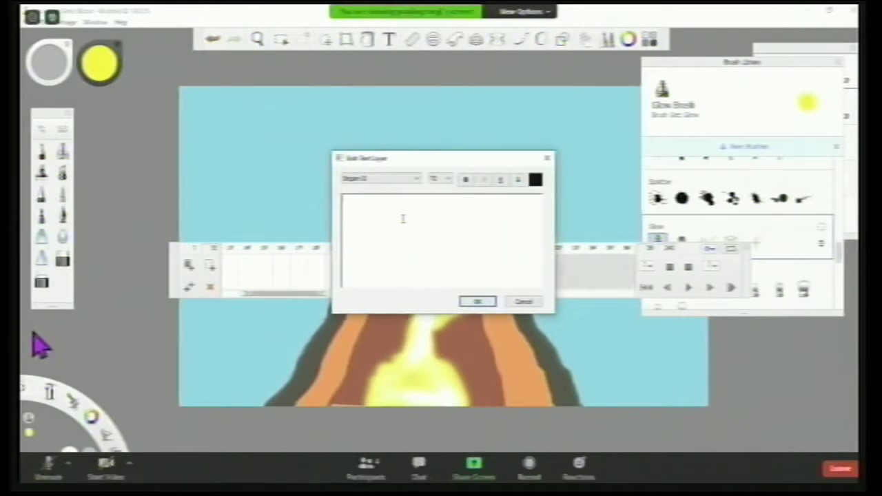
type("E")
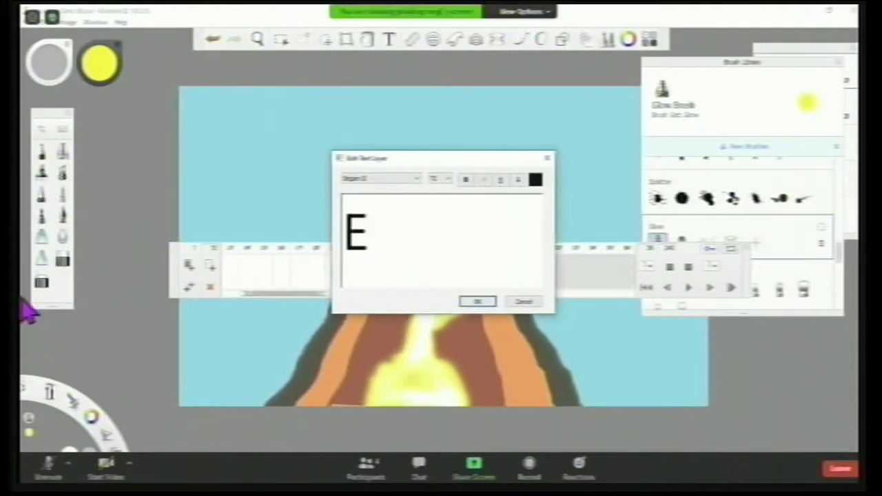
type("RU")
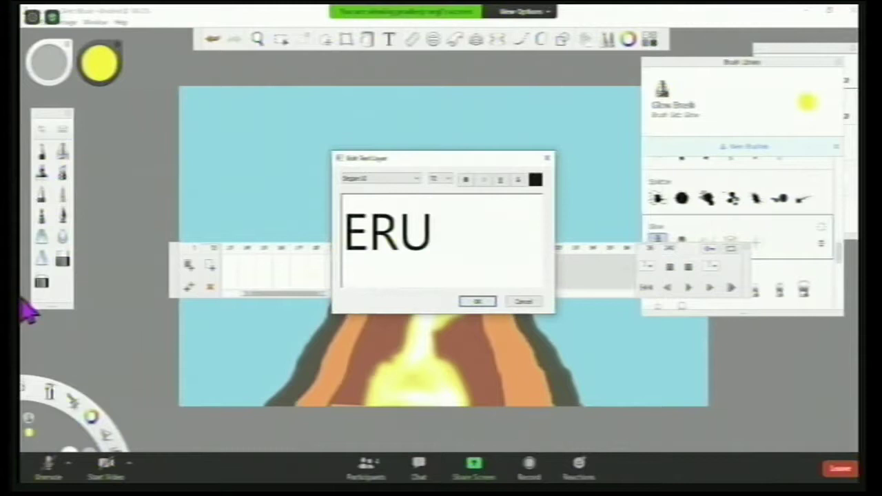
type("PTIO")
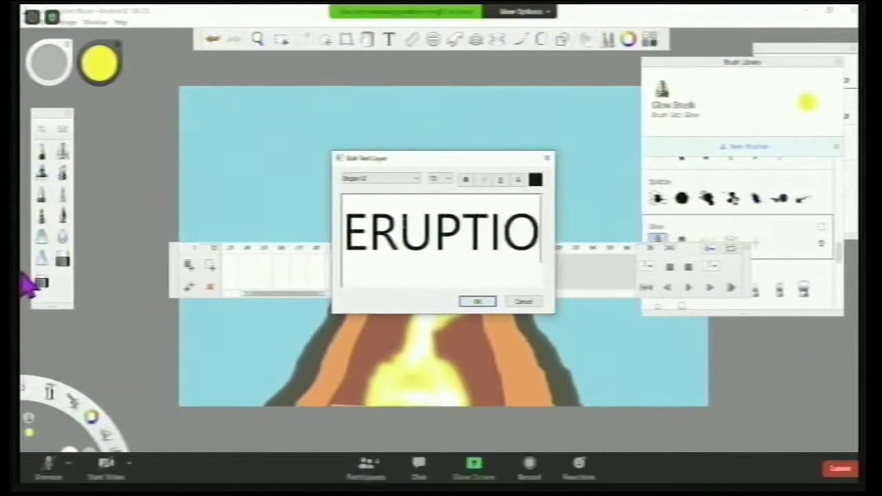
type("N OF ")
type("VALCAN")
type("O")
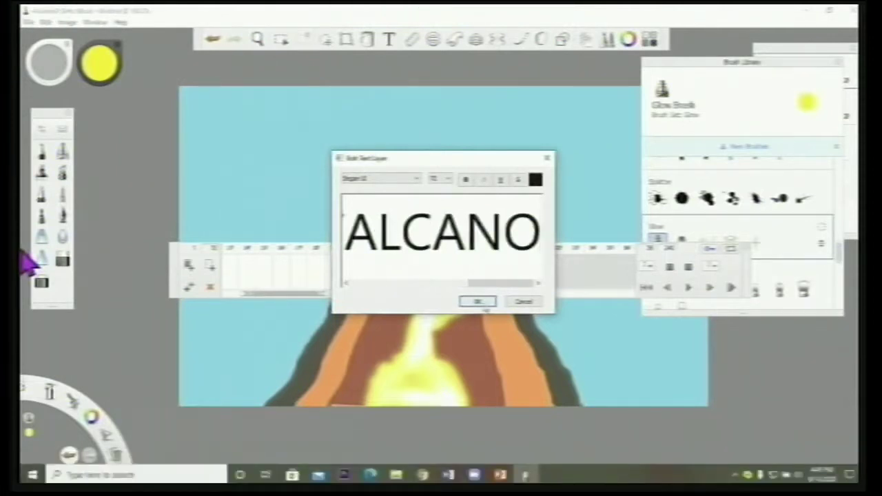
left_click(478, 302)
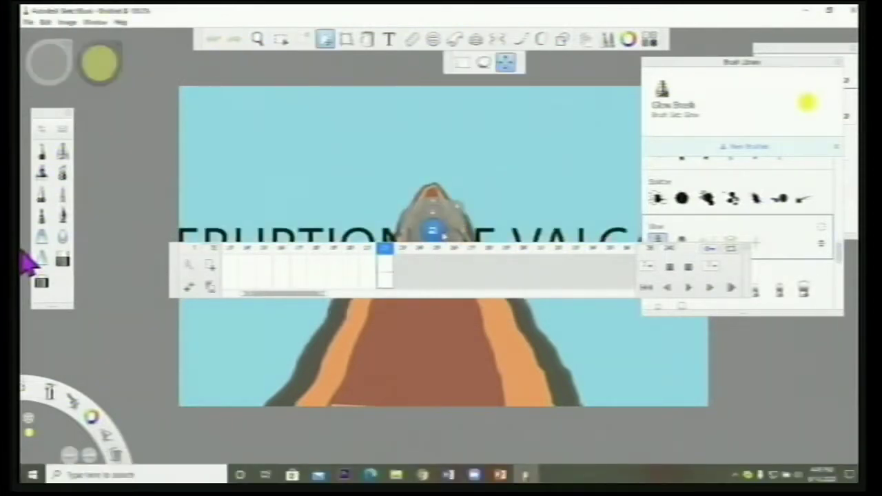
- Move the caption up into the sky just above the volcano's summit
left_click_drag(438, 236, 475, 299)
left_click_drag(473, 212, 464, 112)
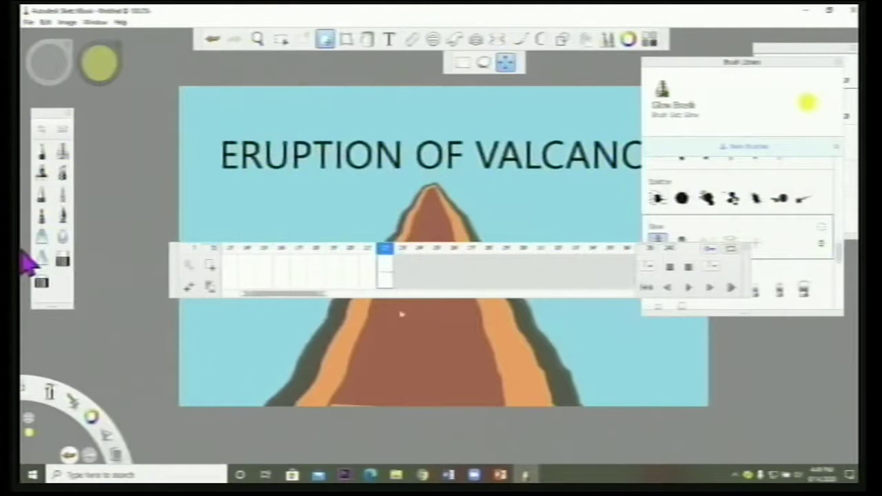
left_click(391, 279)
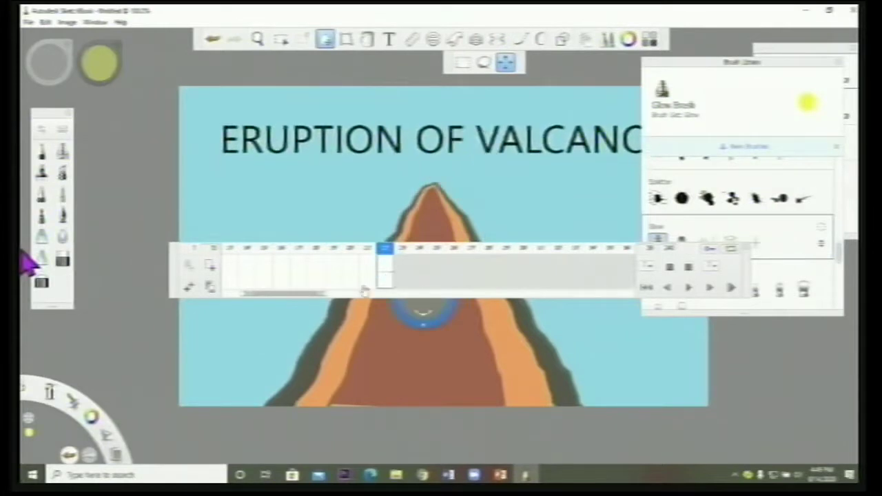
- Duplicate the caption frame repeatedly until the caption extends through frame 33
left_click(194, 290)
left_click(193, 290)
left_click(194, 291)
left_click(193, 290)
left_click(194, 290)
left_click(194, 290)
left_click(194, 290)
left_click(194, 291)
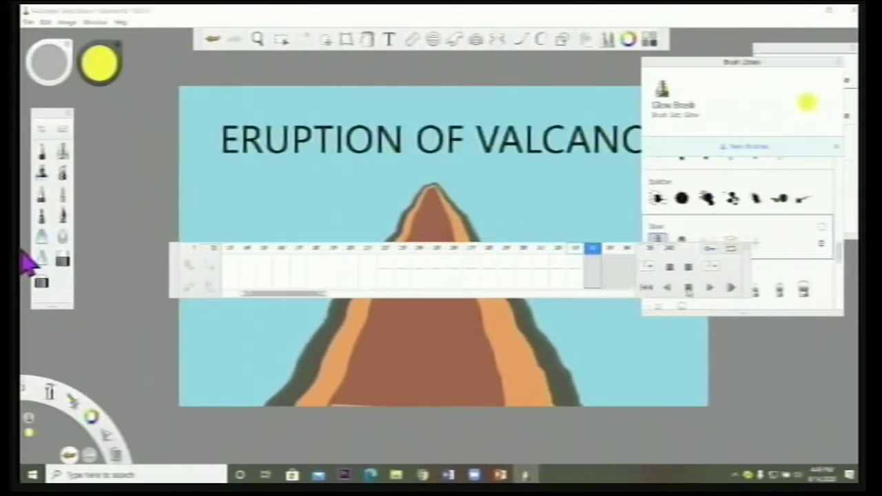
- Stop the playback, then close the Brush Library and move the timeline down over the volcano's base
left_click(688, 289)
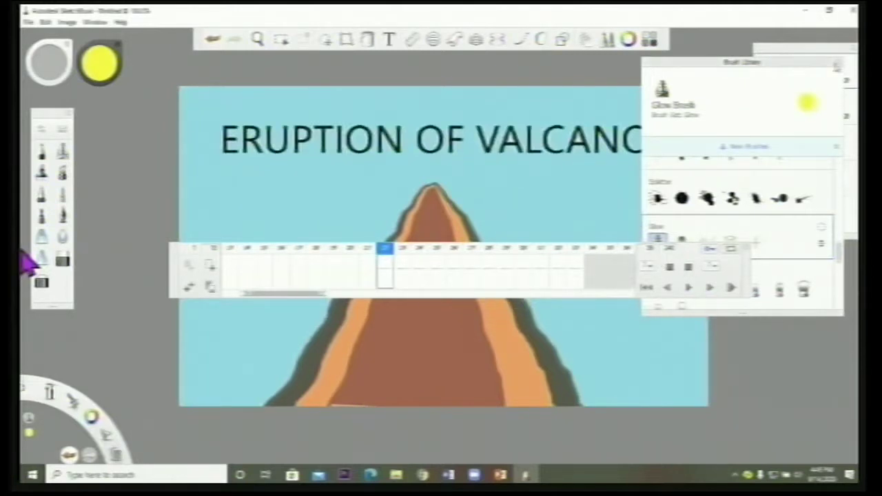
left_click(839, 62)
left_click_drag(691, 258, 660, 369)
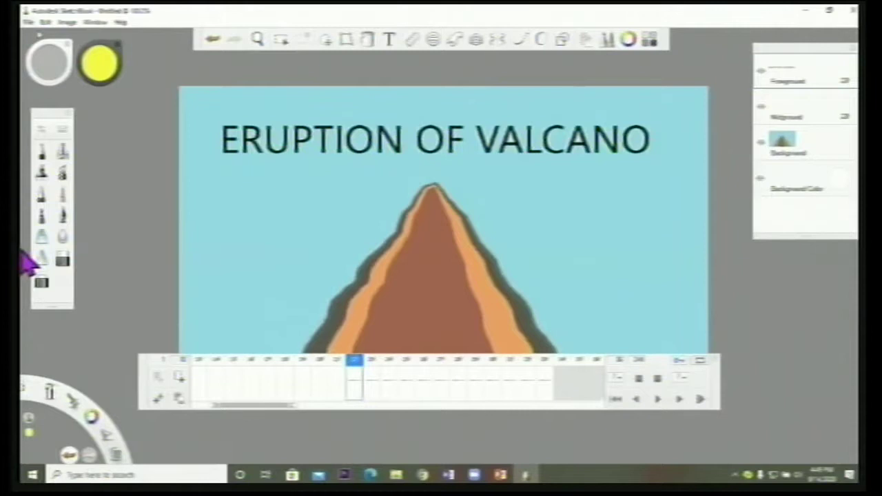
- Set up a FlipBook export of all frames as MP4 with a frame rate of 12 fps
left_click(29, 23)
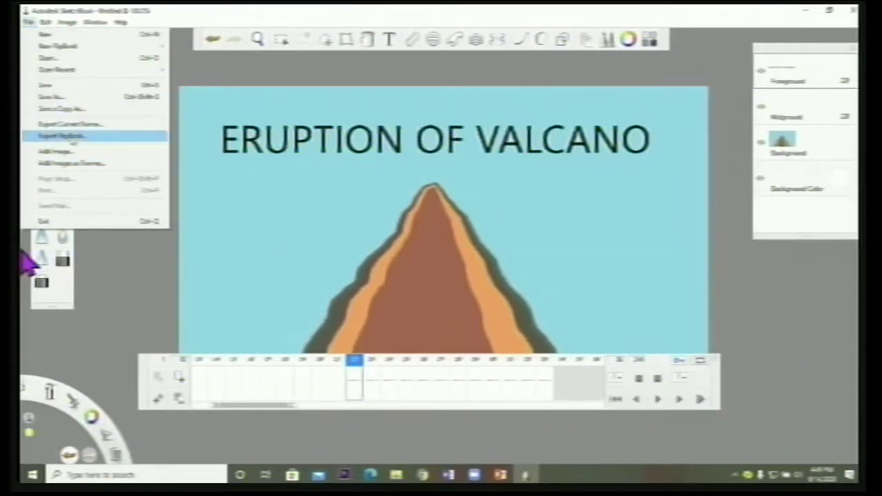
left_click(71, 136)
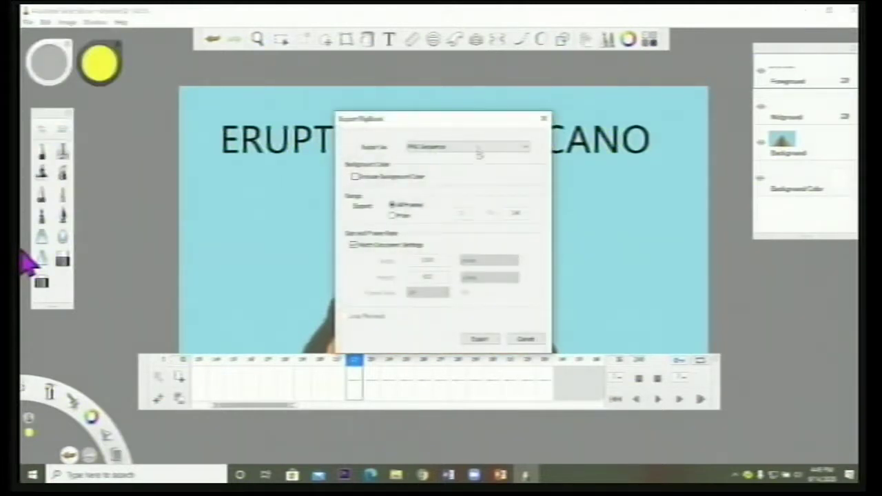
left_click(526, 150)
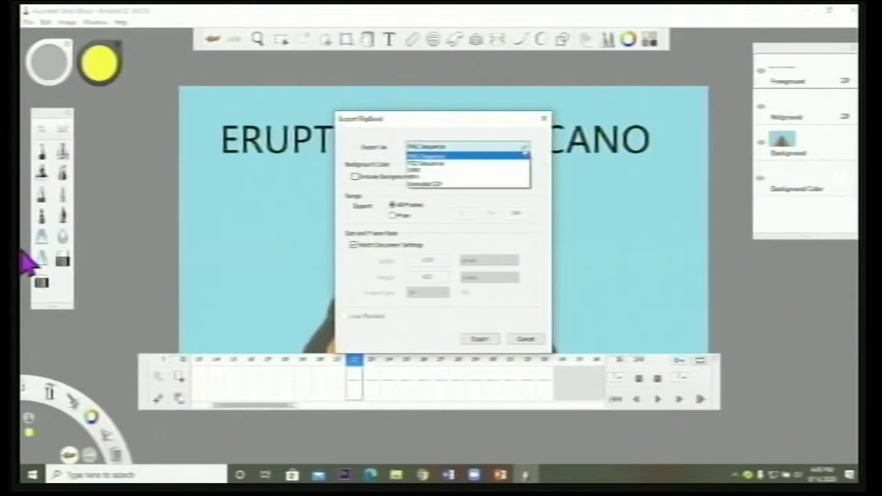
left_click(455, 179)
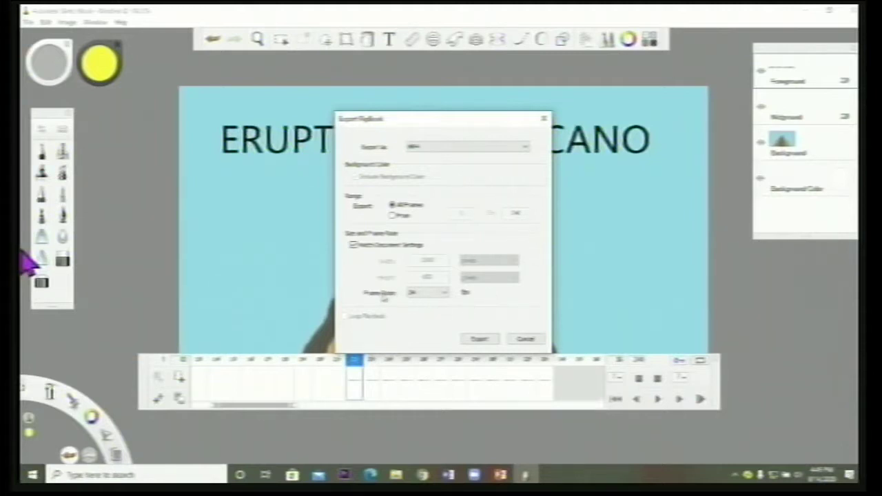
left_click(446, 295)
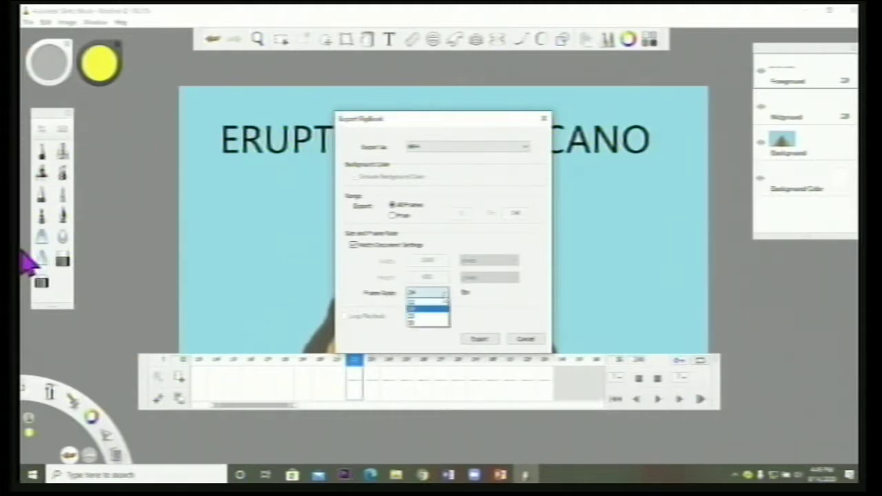
left_click(444, 307)
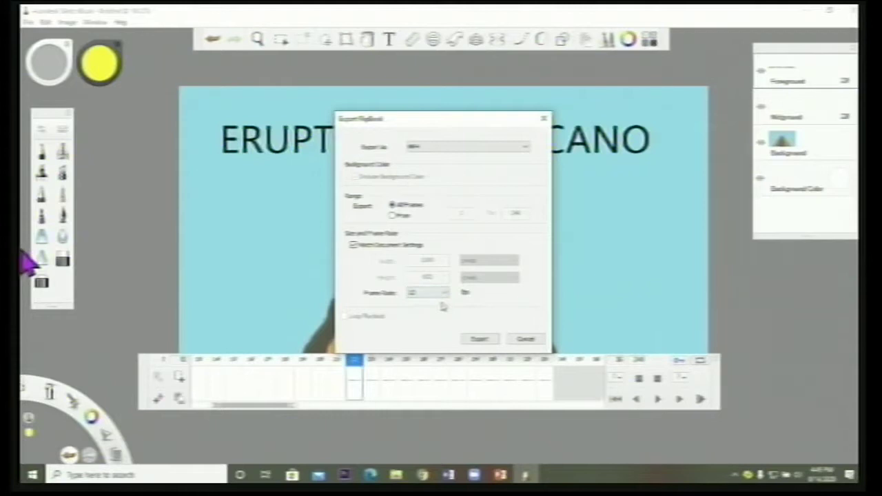
- Export the FlipBook video to the Desktop under the file name VAL
left_click(483, 342)
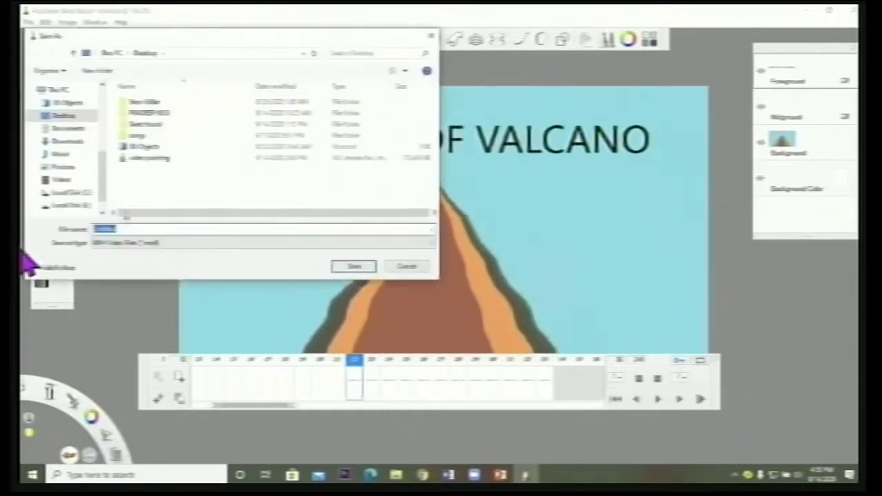
type("vol")
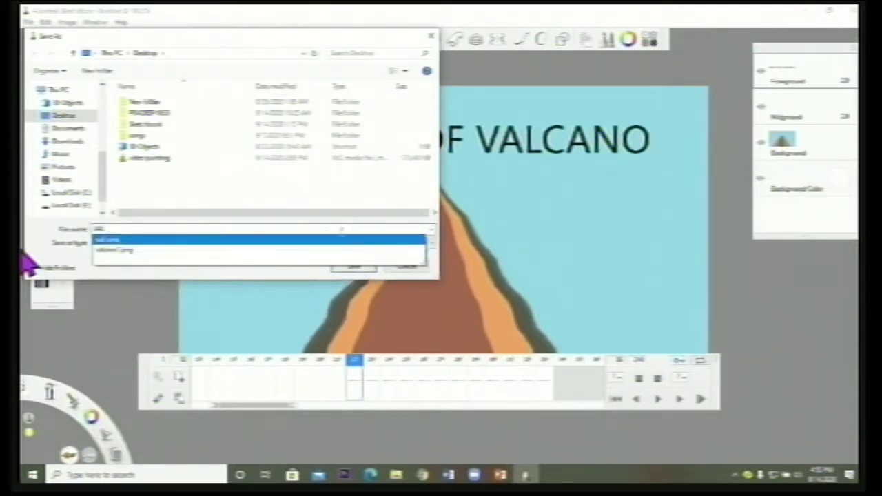
left_click(338, 271)
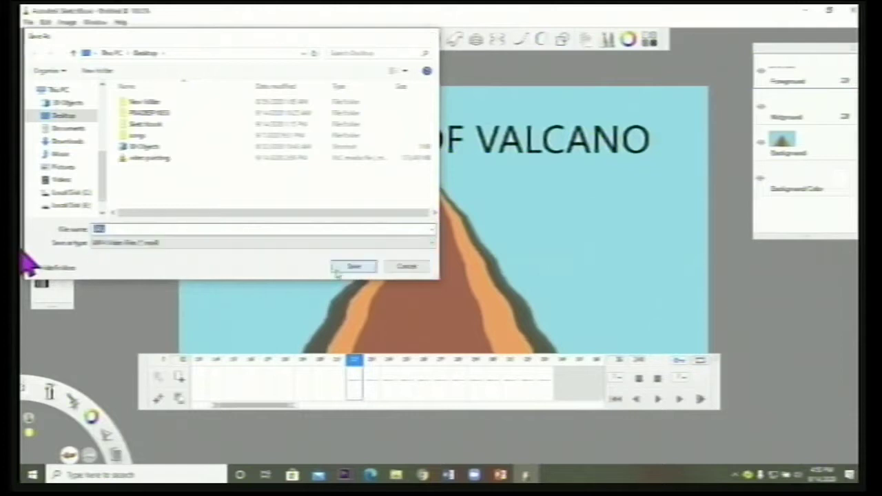
left_click(345, 269)
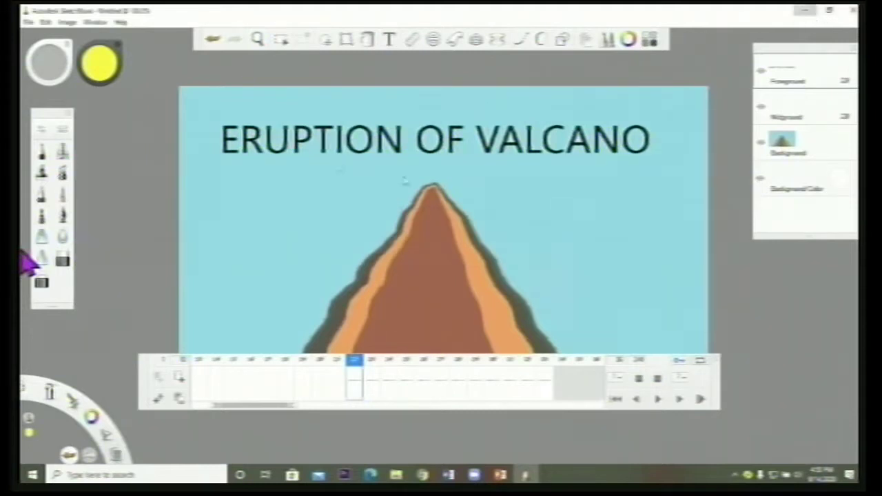
- Play the exported VAL video from the desktop, then return to SketchBook
left_click(805, 9)
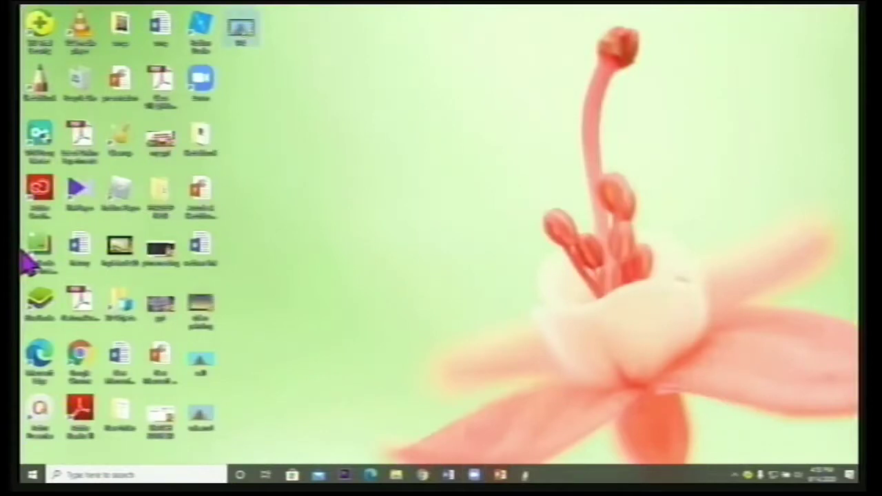
key("Return")
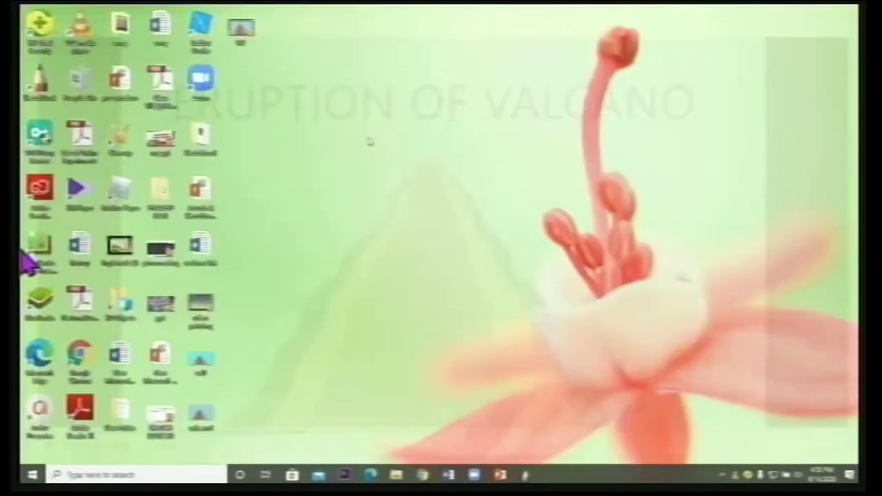
right_click(372, 143)
left_click(396, 169)
mouse_move(525, 476)
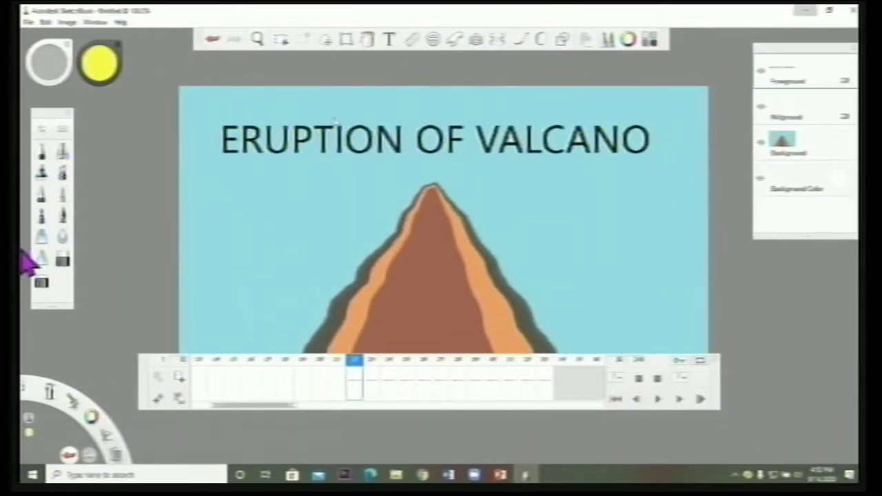
- Open the "video painting" file from the desktop in VLC media player and skip ahead to the tree branch drawing
key("super+d")
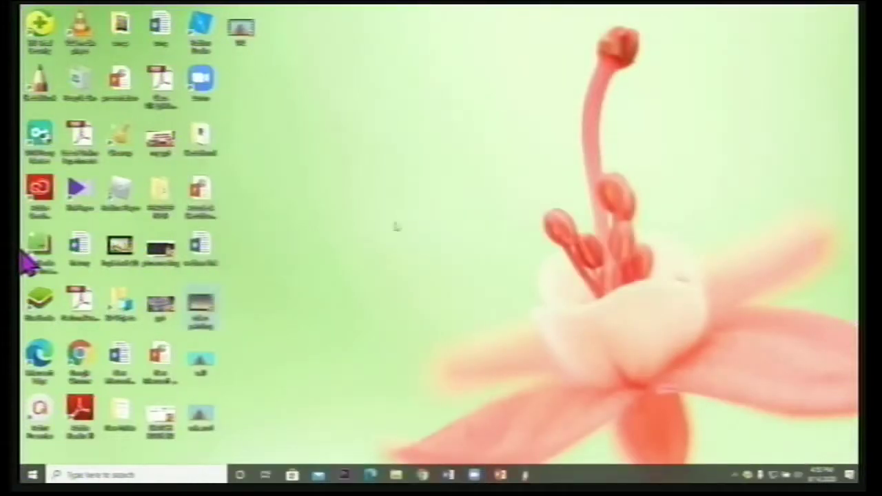
double_click(28, 261)
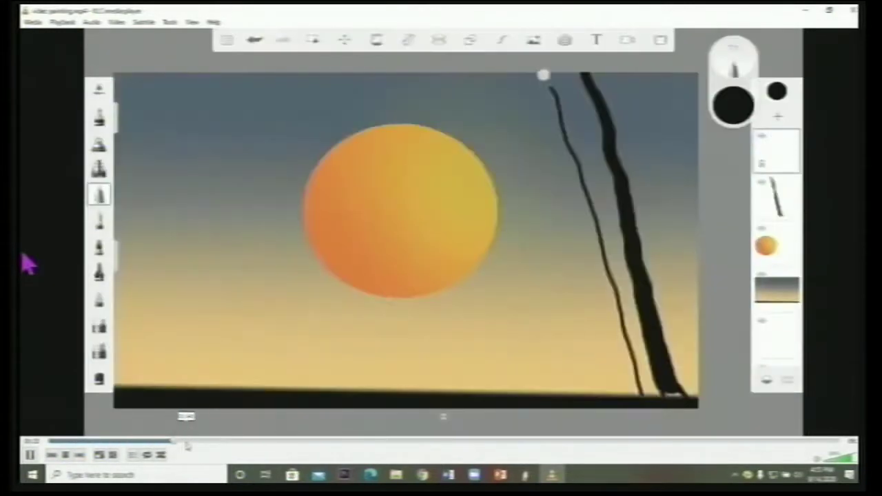
left_click(223, 446)
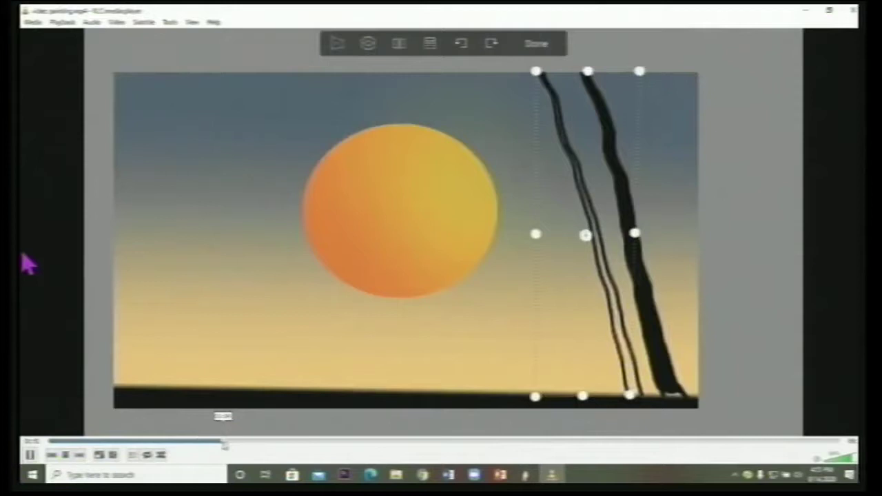
left_click_drag(242, 445, 356, 449)
left_click(357, 448)
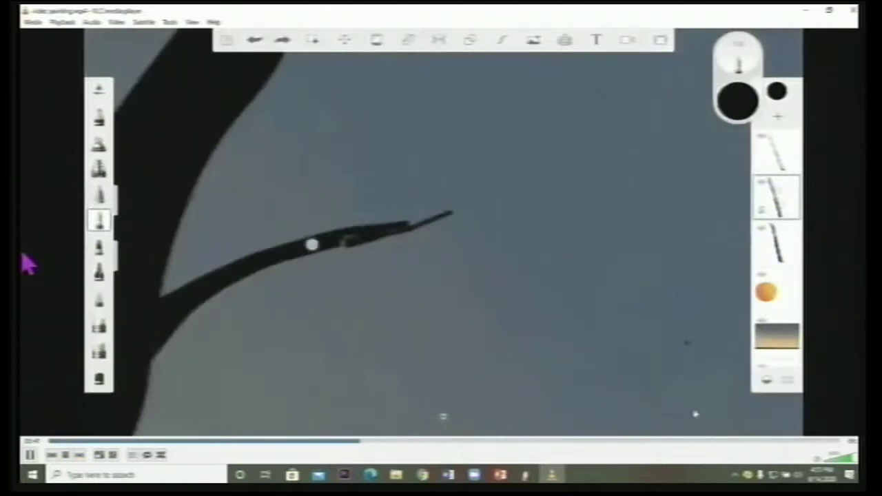
- Skip through the painting video from the branches and foliage to the two finished bird silhouettes
left_click(380, 442)
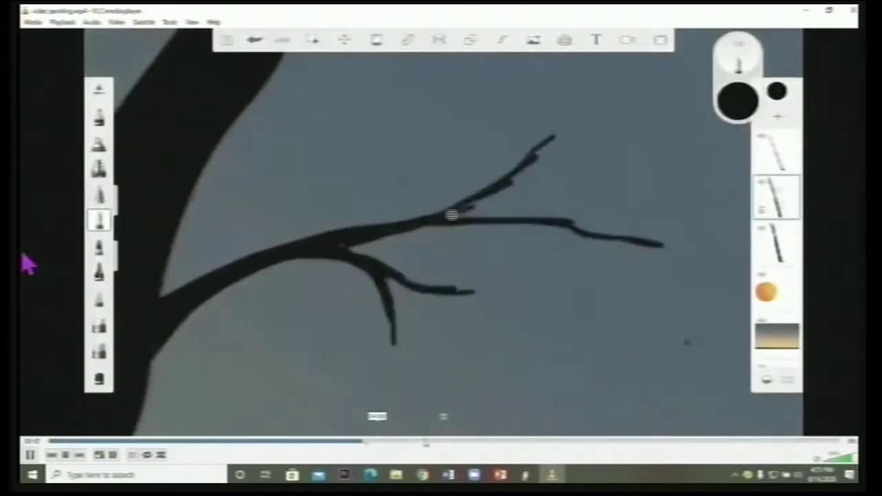
left_click(425, 444)
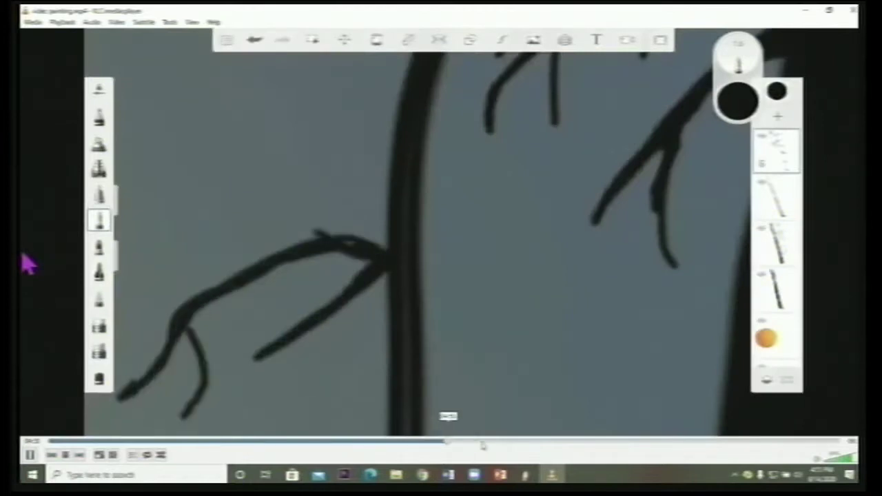
left_click(477, 445)
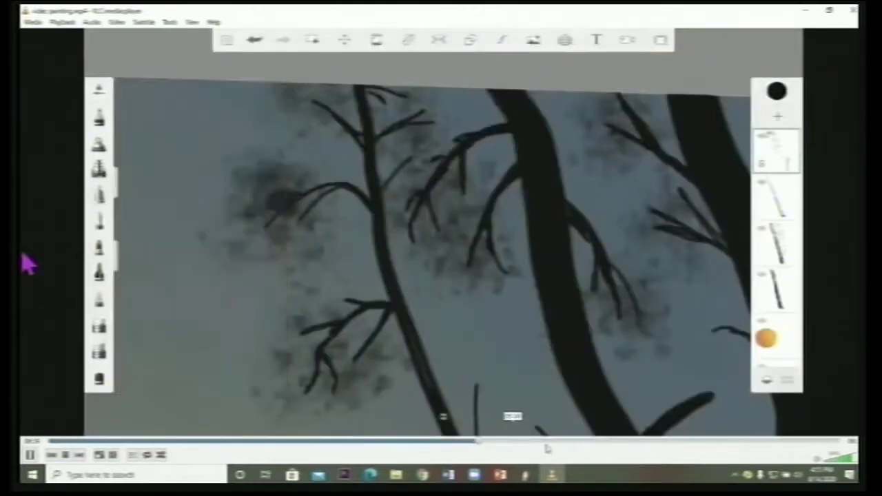
left_click_drag(547, 447, 674, 444)
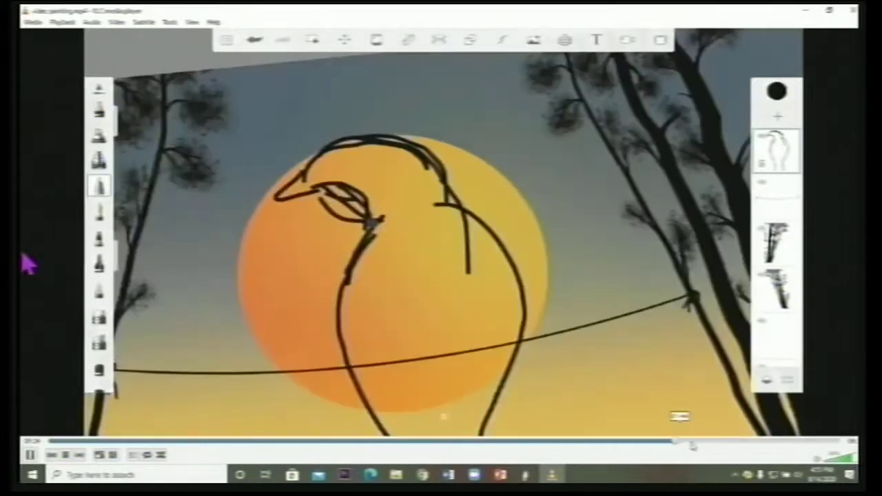
left_click(679, 444)
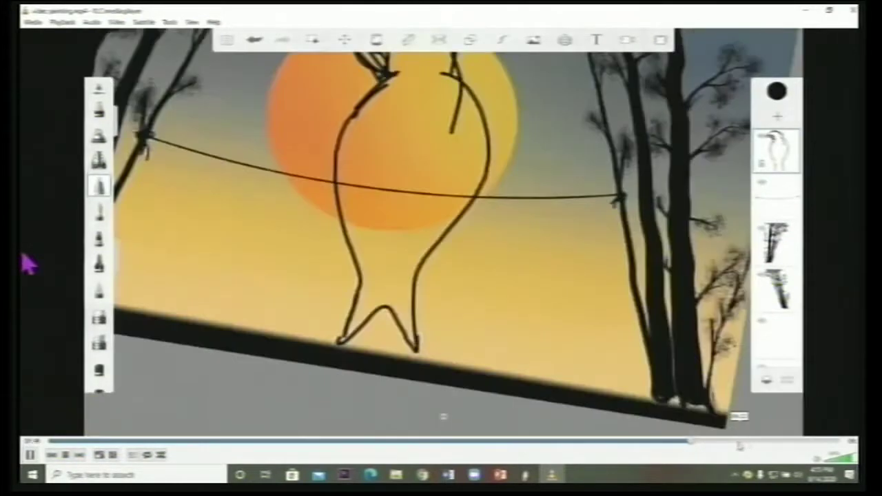
left_click(745, 445)
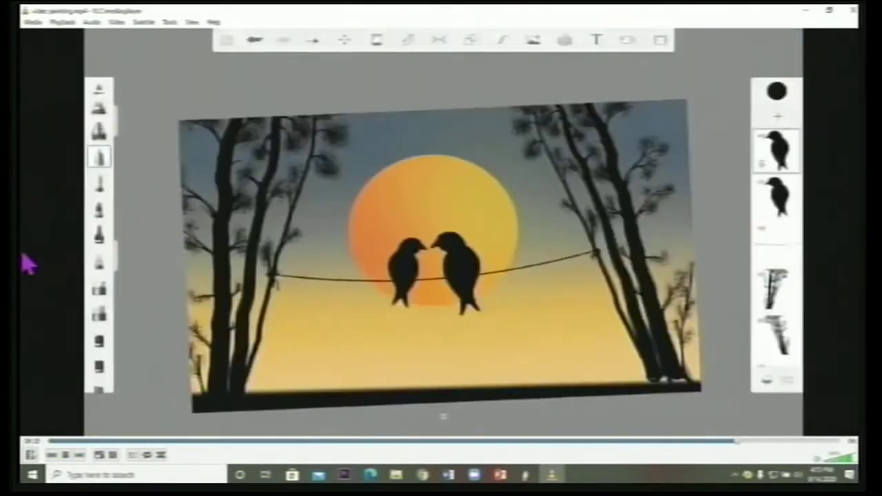